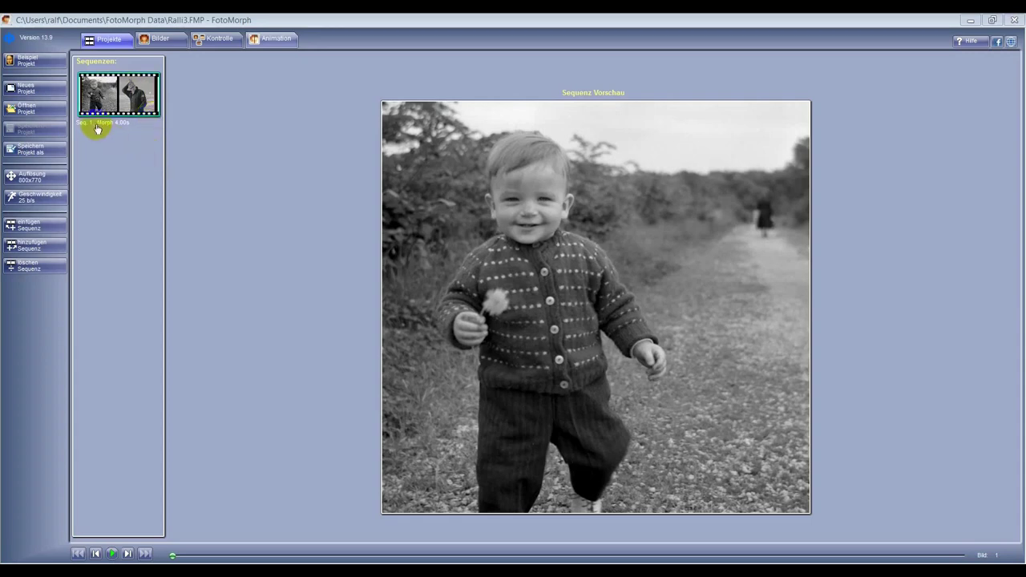
# Step: Start a new morphing project
pyautogui.click(40, 94)
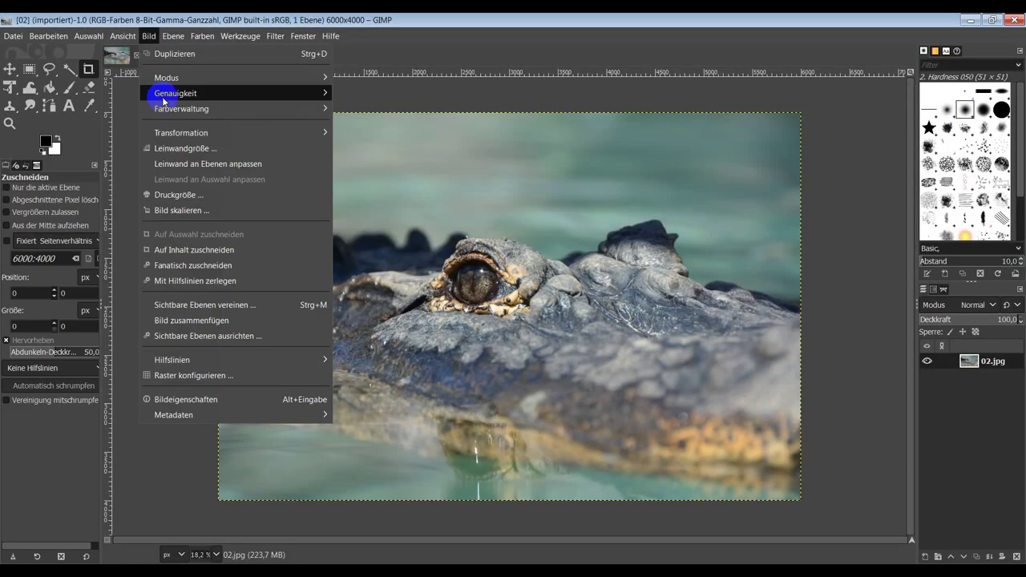
# Step: Switch to GIMP and try scaling the crocodile photo to 20 percent of its size
pyautogui.click(305, 221)
pyautogui.click(539, 281)
pyautogui.click(539, 296)
pyautogui.write('30,00')
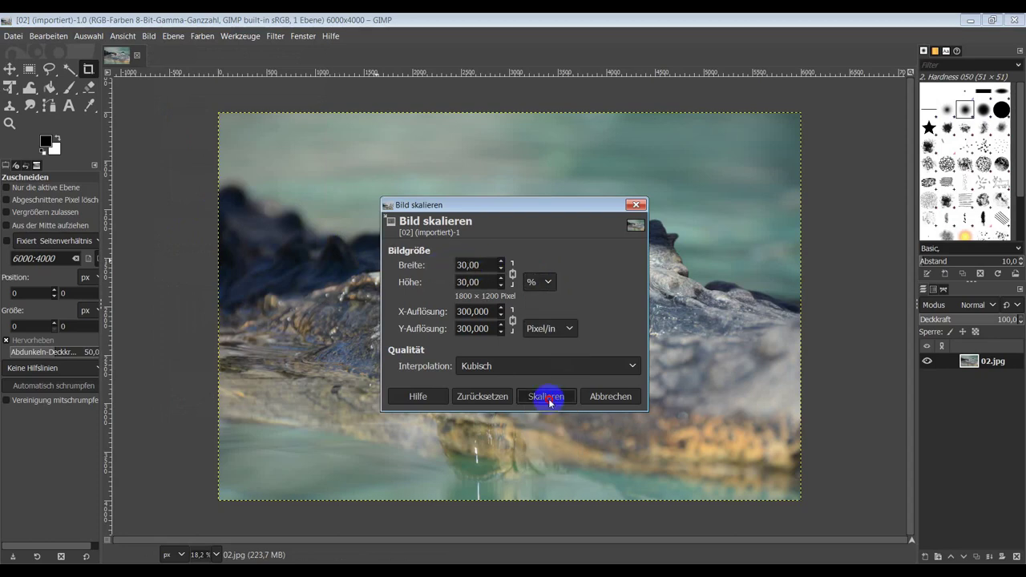
pyautogui.moveTo(528, 205); pyautogui.dragTo(782, 194)
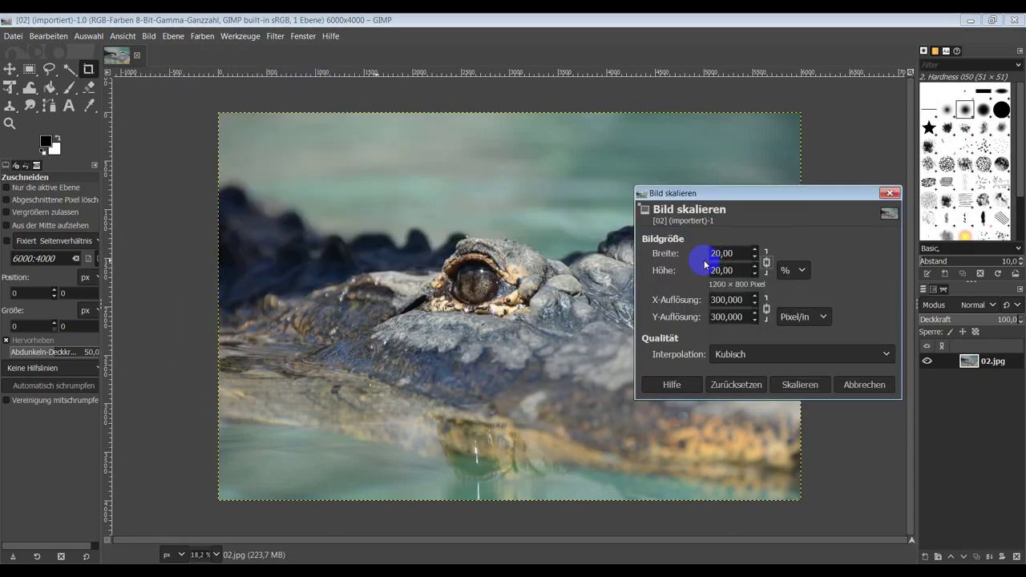
pyautogui.click(802, 385)
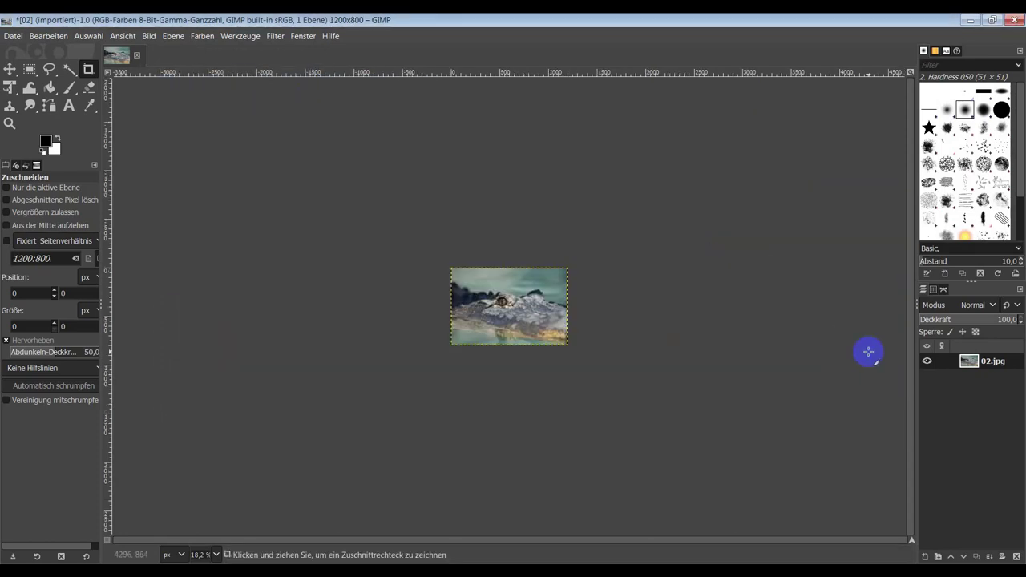
pyautogui.hotkey('ctrl', 'z')
# Step: Crop the crocodile photo to a rectangle of about 2909 × 1799 px framing the eye
pyautogui.press('r')
pyautogui.moveTo(336, 207); pyautogui.dragTo(621, 381)
pyautogui.hotkey('alt', 'Tab')
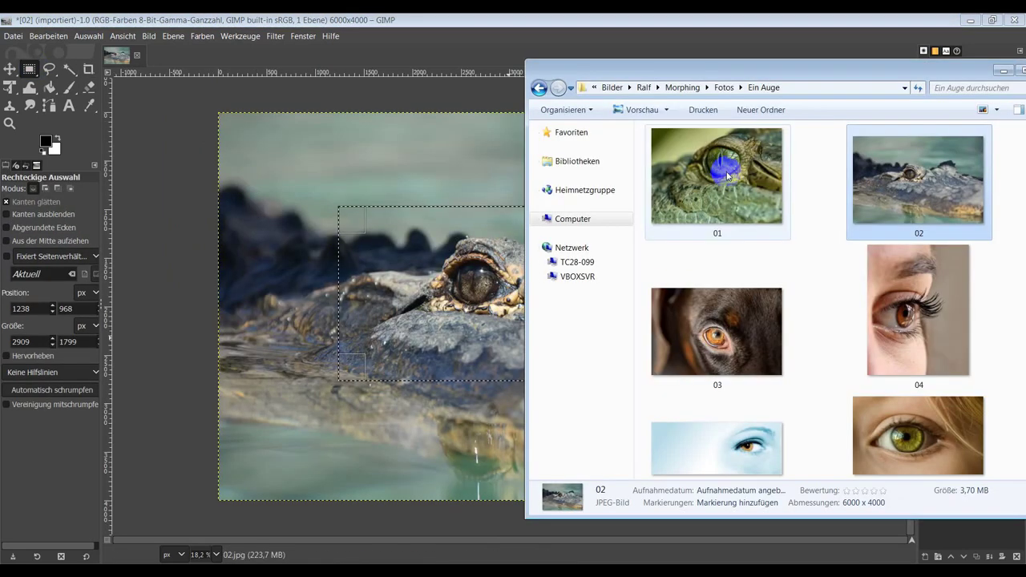
pyautogui.click(470, 280)
pyautogui.moveTo(469, 280); pyautogui.dragTo(479, 265)
pyautogui.click(148, 36)
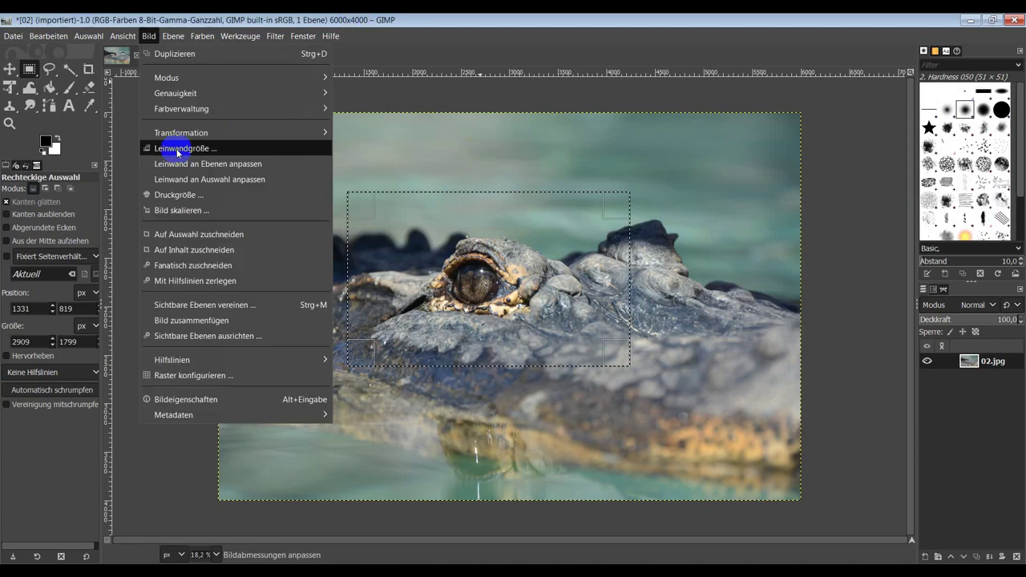
pyautogui.click(216, 234)
# Step: Overwrite 02.jpg with the cropped crocodile image
pyautogui.click(216, 555)
pyautogui.click(220, 486)
pyautogui.click(13, 37)
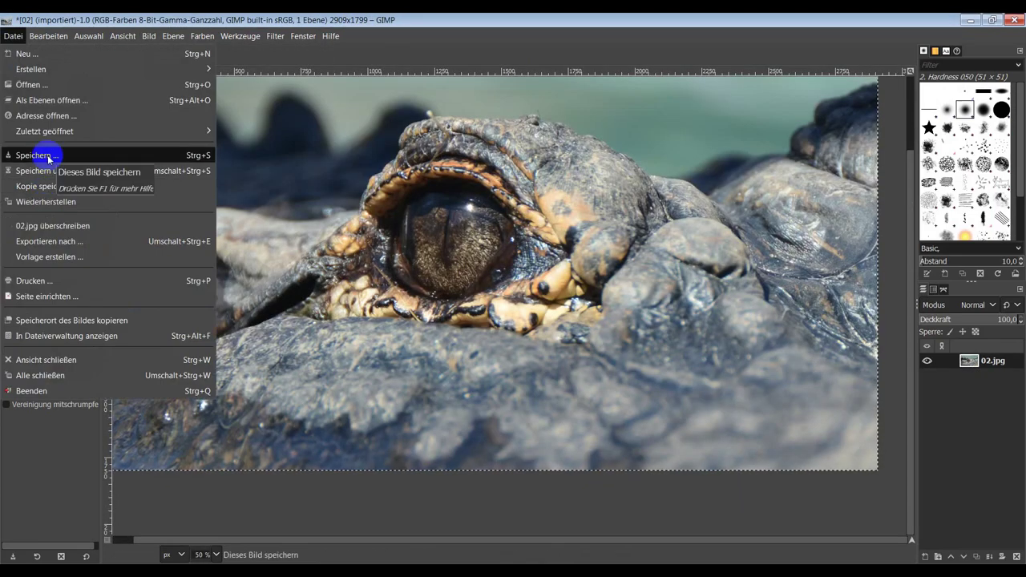
pyautogui.click(80, 226)
pyautogui.press('Return')
# Step: Switch to the folder with the eye photos, enlarge its window and select photo 09
pyautogui.click(970, 20)
pyautogui.doubleClick(813, 71)
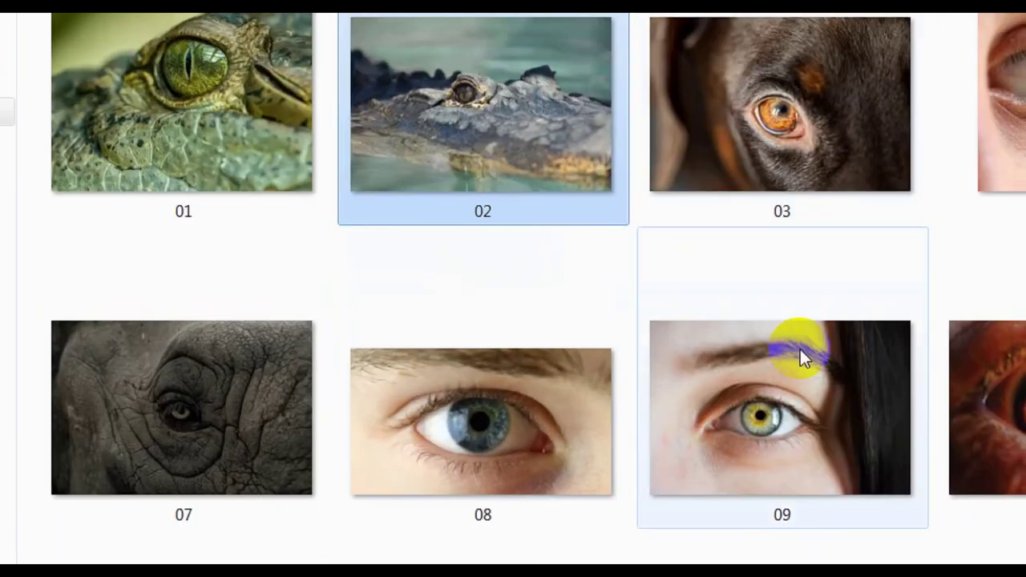
pyautogui.rightClick(922, 236)
pyautogui.press('Escape')
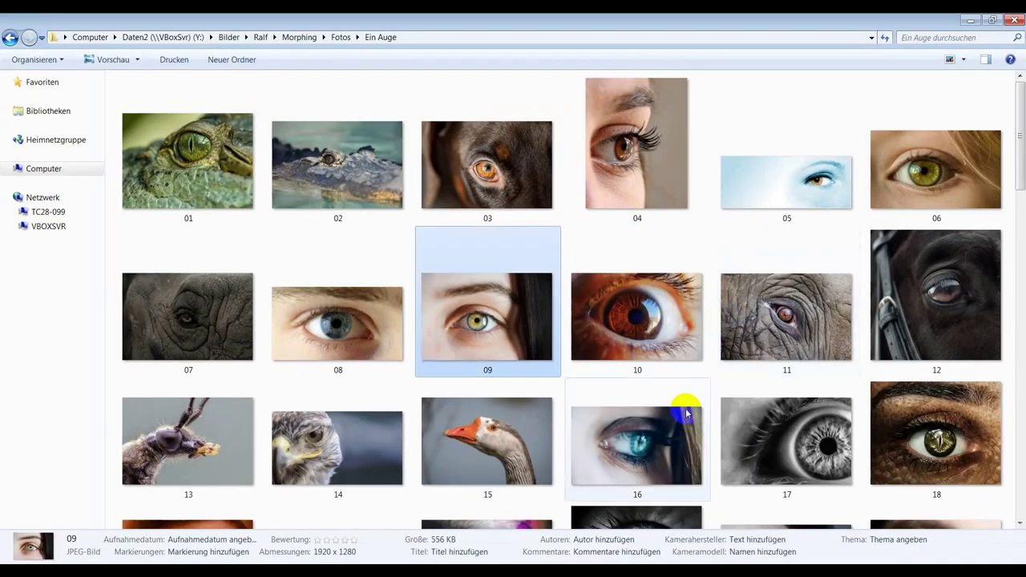
pyautogui.click(113, 60)
pyautogui.click(58, 63)
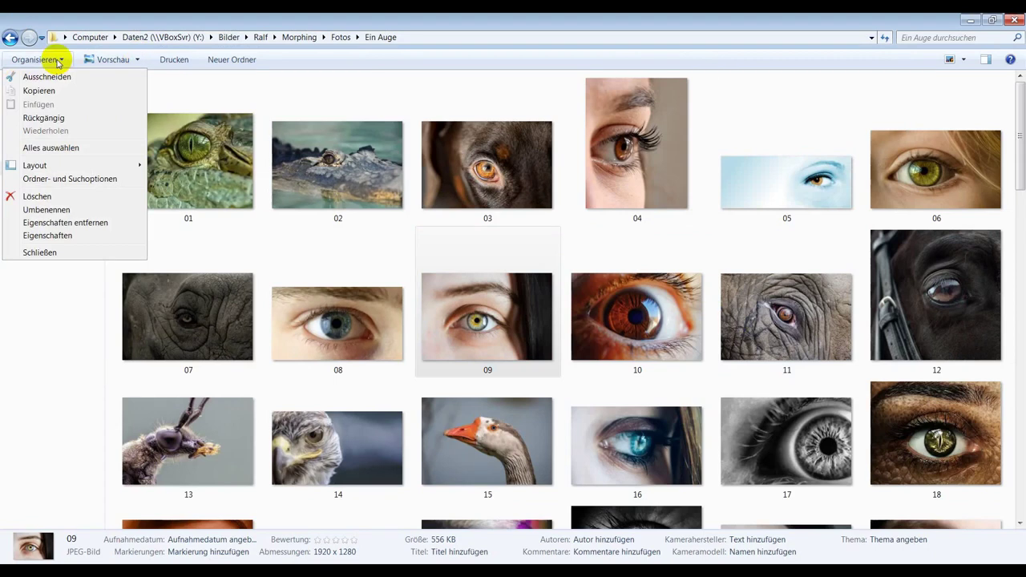
pyautogui.click(305, 62)
pyautogui.click(963, 60)
pyautogui.click(264, 92)
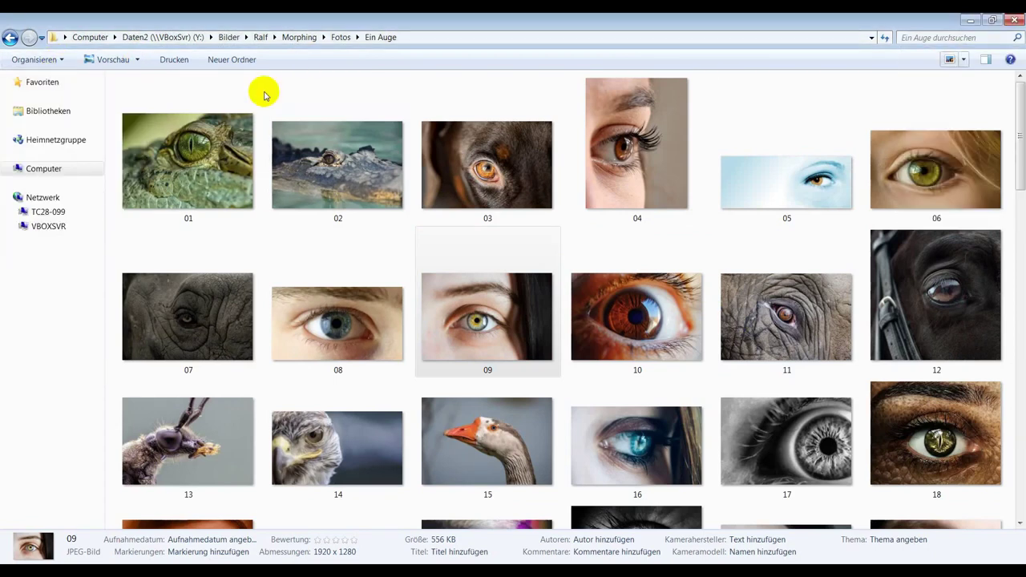
pyautogui.click(8, 197)
pyautogui.rightClick(33, 277)
pyautogui.click(104, 314)
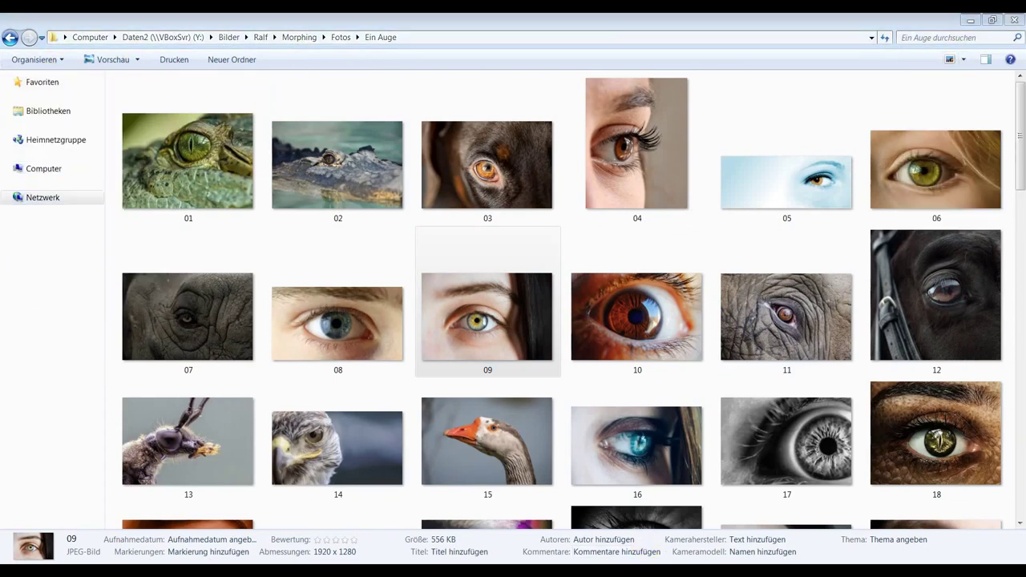
# Step: Switch back to GIMP and fix the rectangle selection's aspect ratio to 1920:1080
pyautogui.click(674, 23)
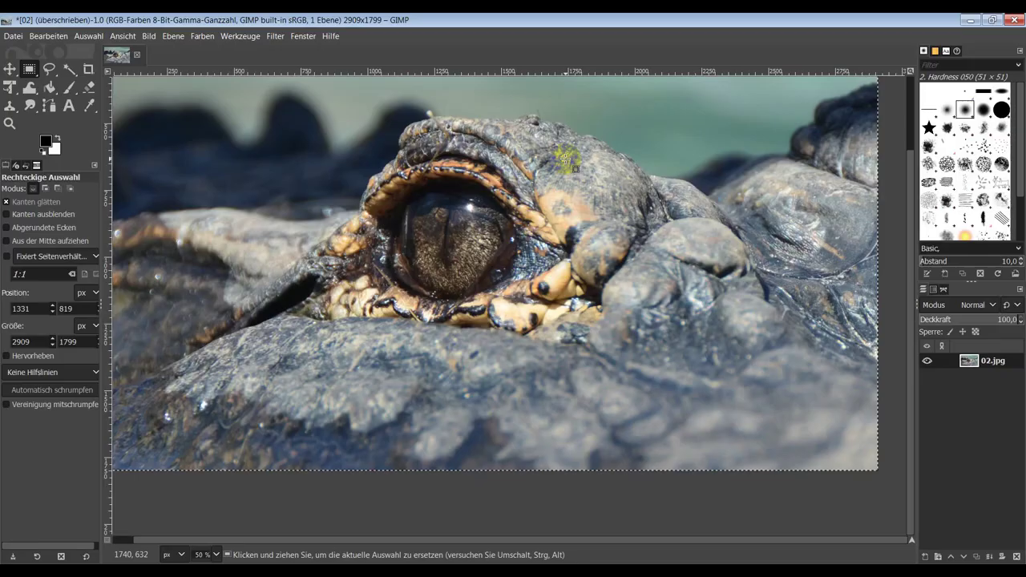
pyautogui.click(201, 554)
pyautogui.click(206, 508)
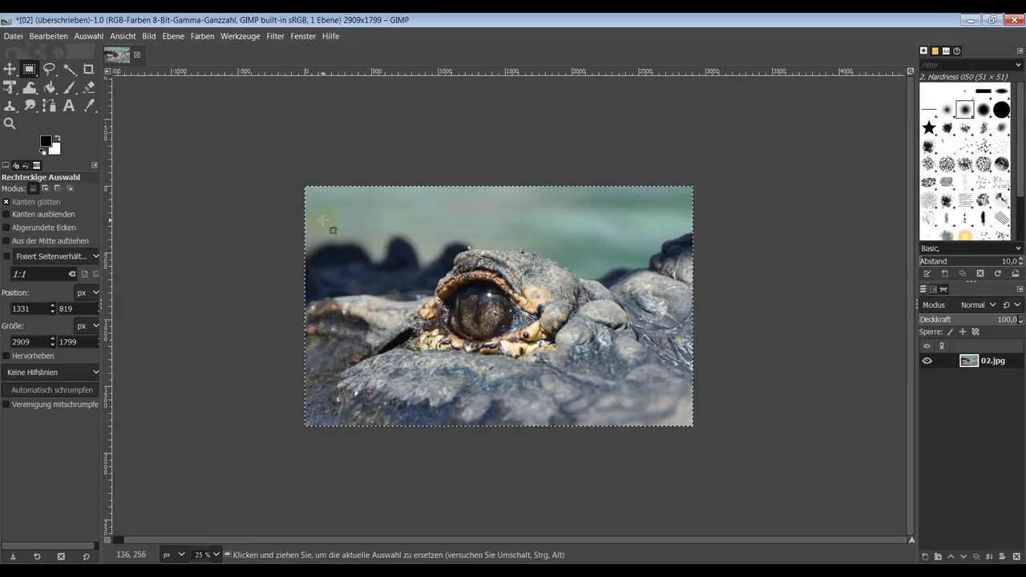
pyautogui.click(7, 257)
pyautogui.write('1920:1080')
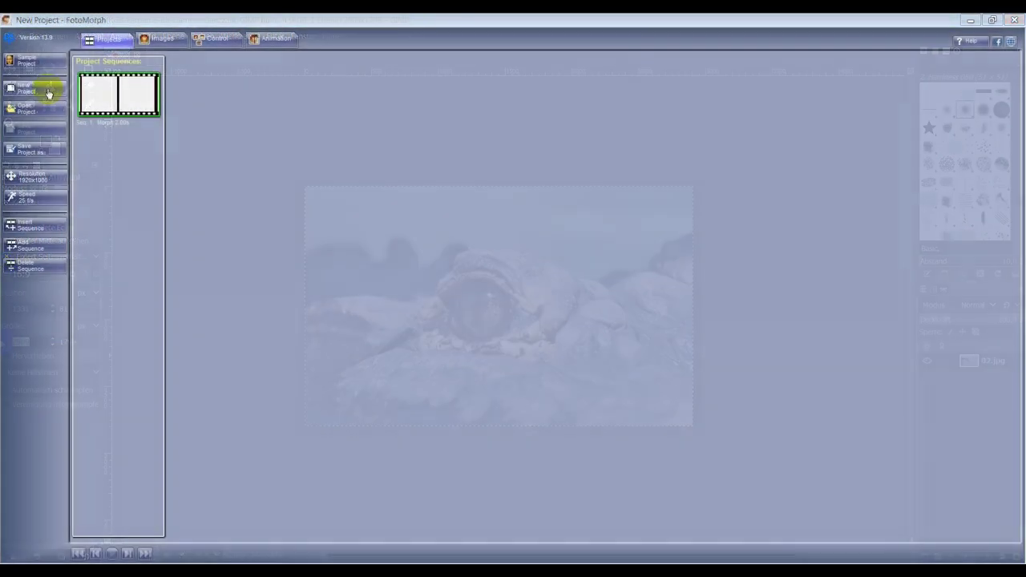
# Step: Switch to FotoMorph and create a new project with a morph sequence
pyautogui.click(64, 92)
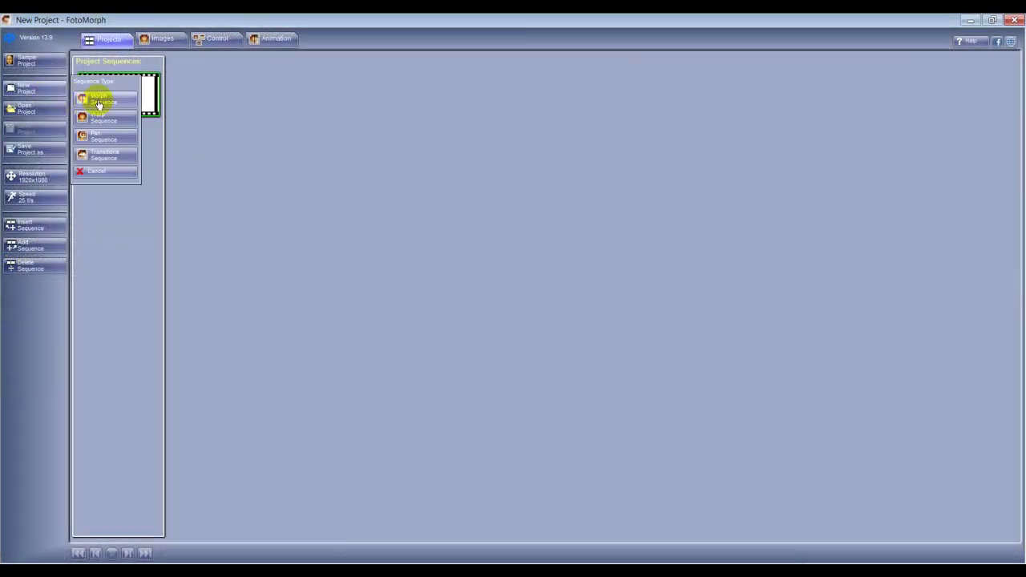
pyautogui.click(98, 104)
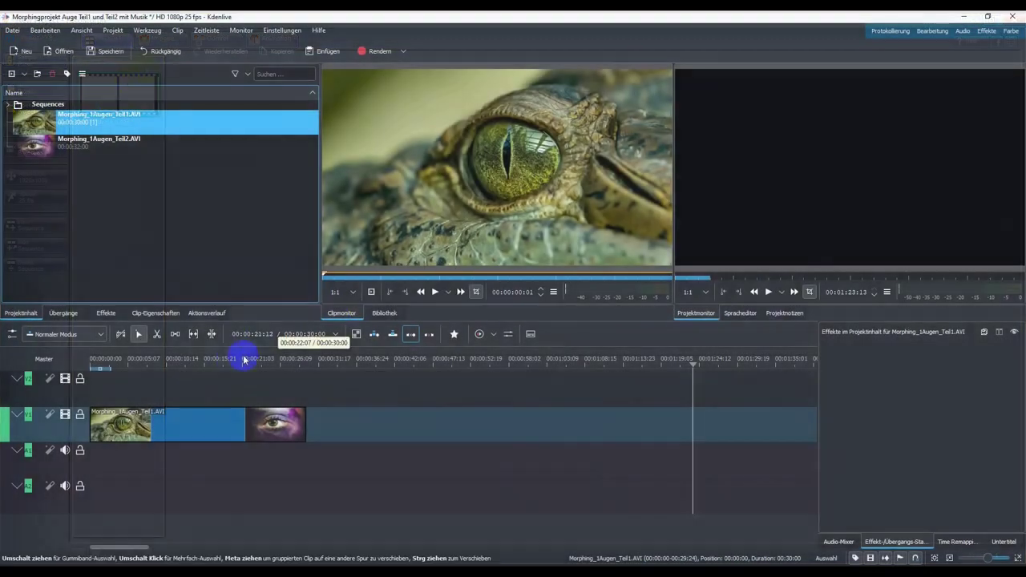
# Step: Switch to Kdenlive and scrub back along the timeline of the first morphing clip
pyautogui.click(215, 365)
pyautogui.moveTo(215, 365); pyautogui.dragTo(119, 357)
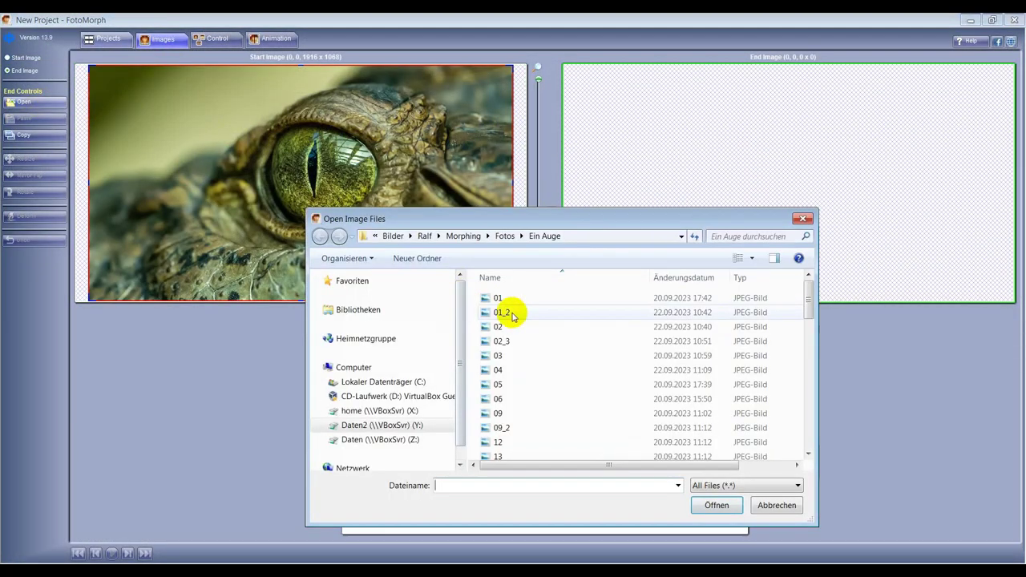
# Step: In FotoMorph, load image 01 as the first sequence's end image and add a second morph sequence
pyautogui.doubleClick(511, 316)
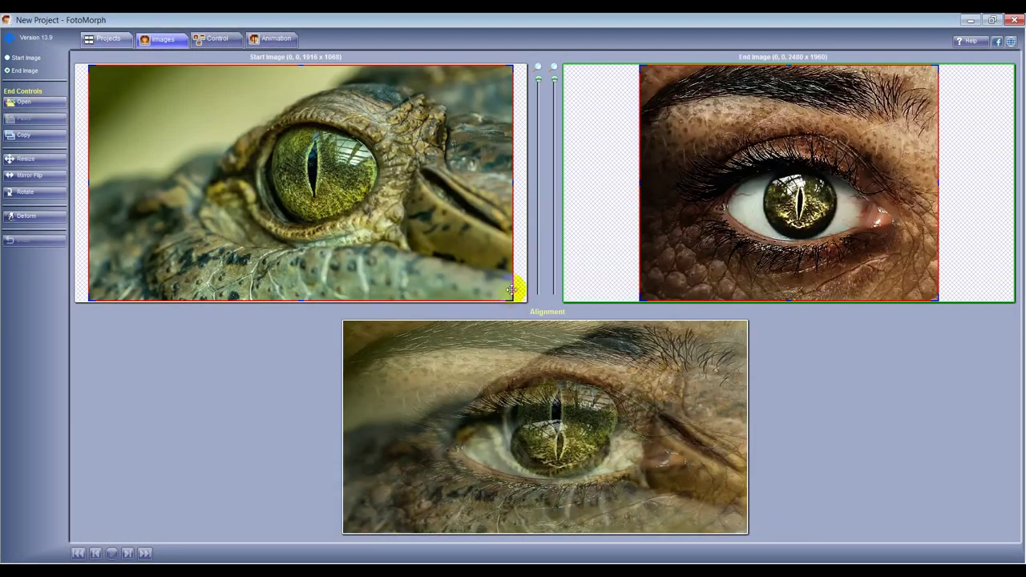
pyautogui.click(131, 42)
pyautogui.click(46, 242)
pyautogui.click(110, 251)
pyautogui.click(118, 156)
# Step: Load image 02_3 as the end image of the second morph sequence
pyautogui.click(158, 39)
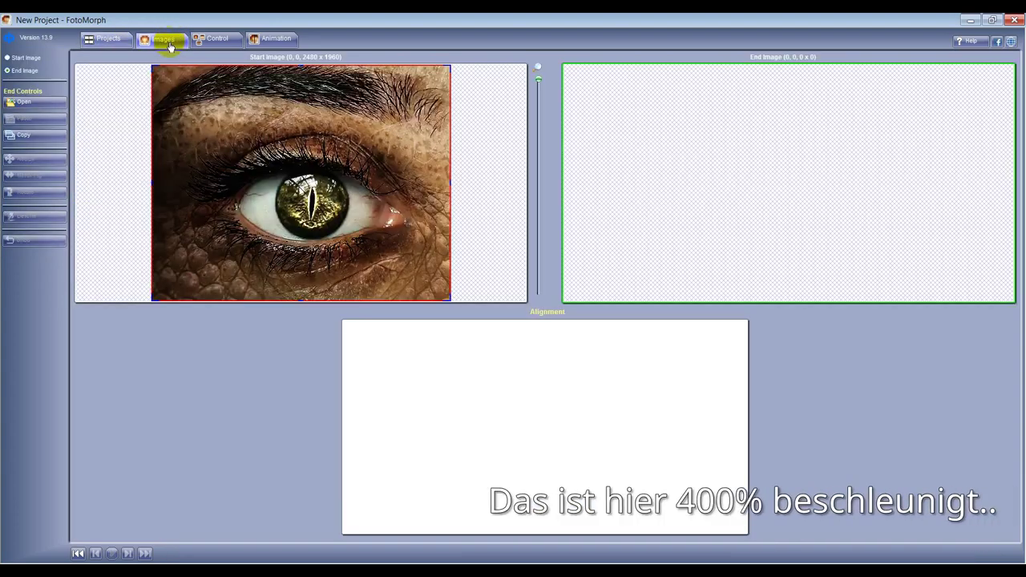
pyautogui.click(40, 101)
pyautogui.click(753, 258)
pyautogui.click(806, 173)
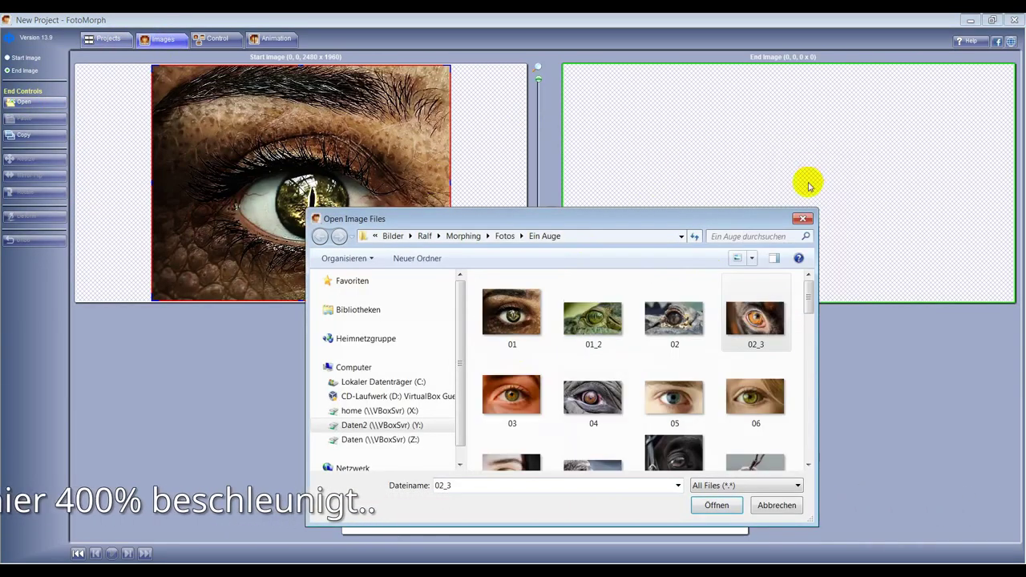
pyautogui.doubleClick(767, 331)
# Step: Add a third morph sequence and load image 02 as its end image
pyautogui.click(107, 38)
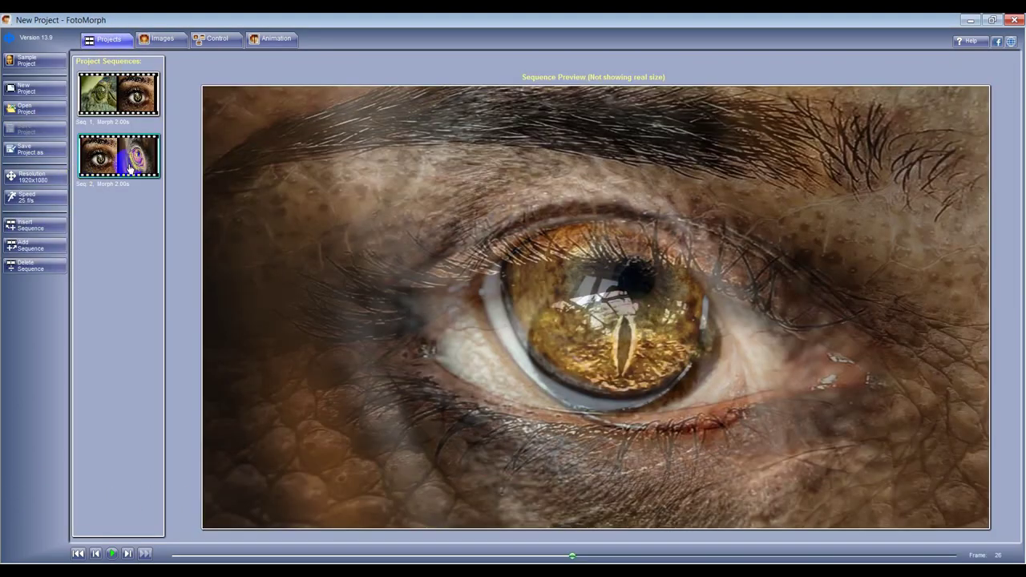
pyautogui.click(37, 247)
pyautogui.click(138, 234)
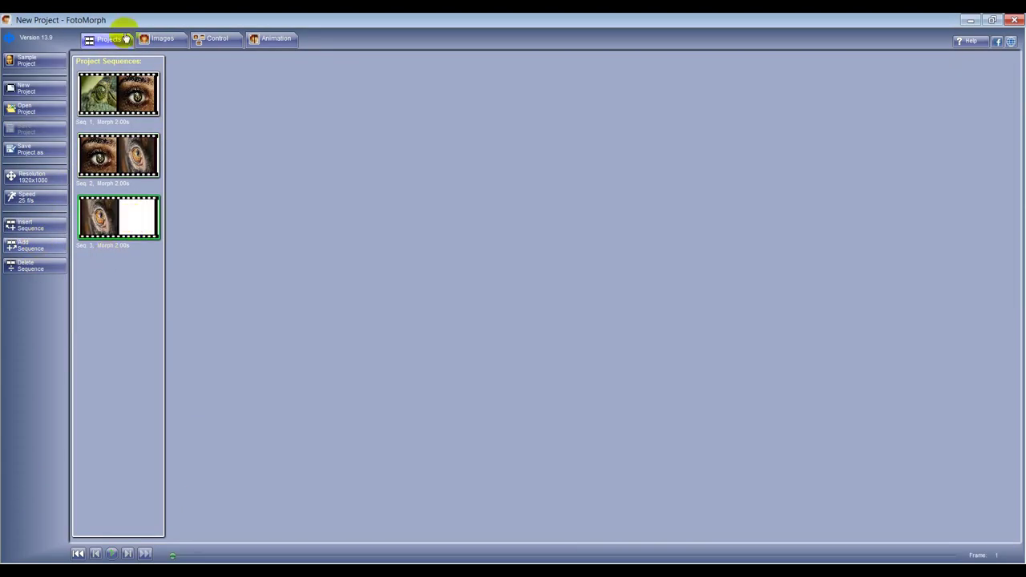
pyautogui.click(161, 38)
pyautogui.click(24, 102)
pyautogui.click(675, 305)
pyautogui.click(716, 505)
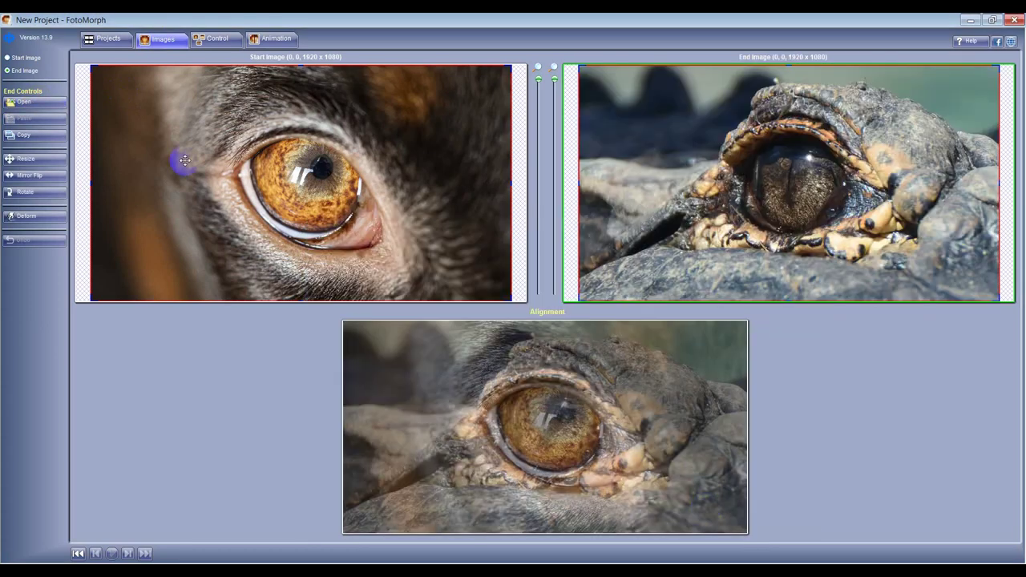
# Step: Add a fourth morph sequence and load image 03 as its end image
pyautogui.click(115, 42)
pyautogui.click(45, 250)
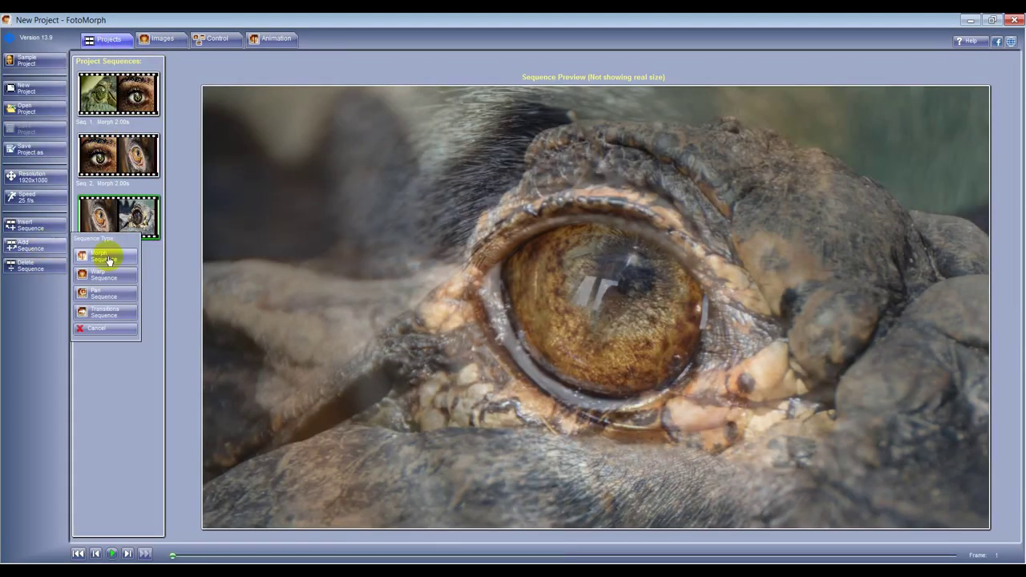
pyautogui.click(105, 257)
pyautogui.click(26, 100)
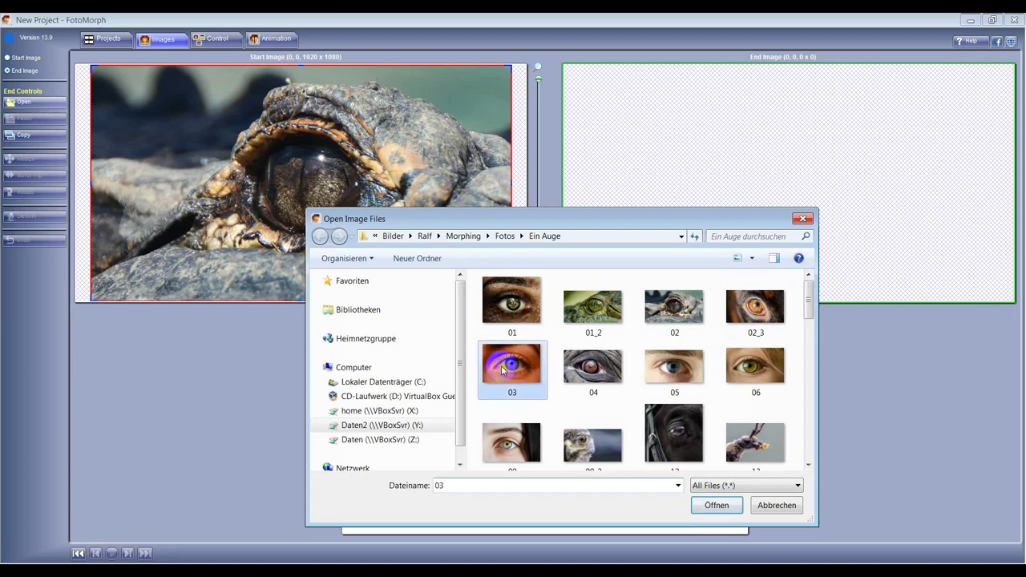
pyautogui.doubleClick(503, 369)
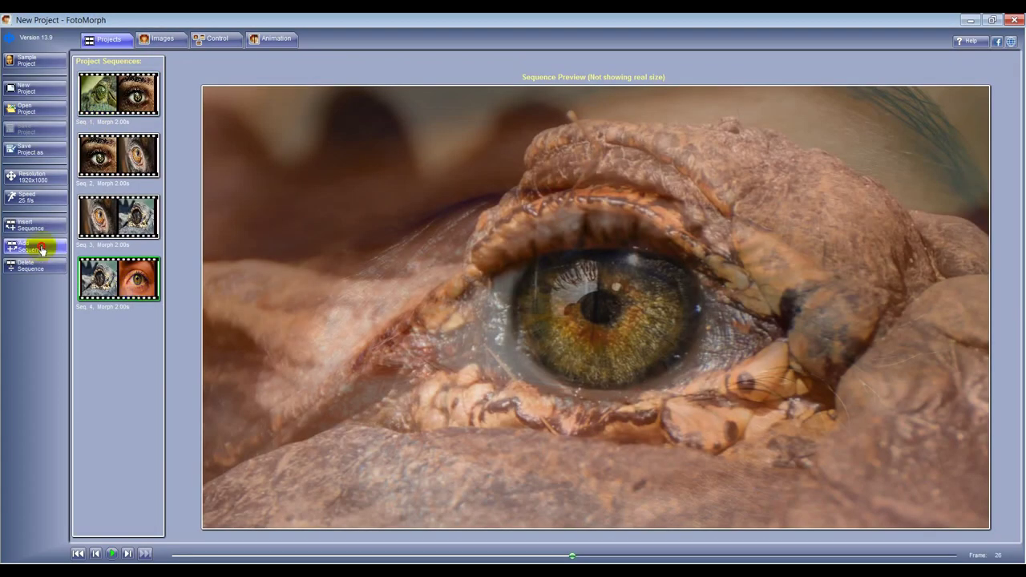
# Step: Add a fifth morph sequence and load image 04 as its end image
pyautogui.click(42, 250)
pyautogui.click(93, 250)
pyautogui.click(162, 38)
pyautogui.click(34, 103)
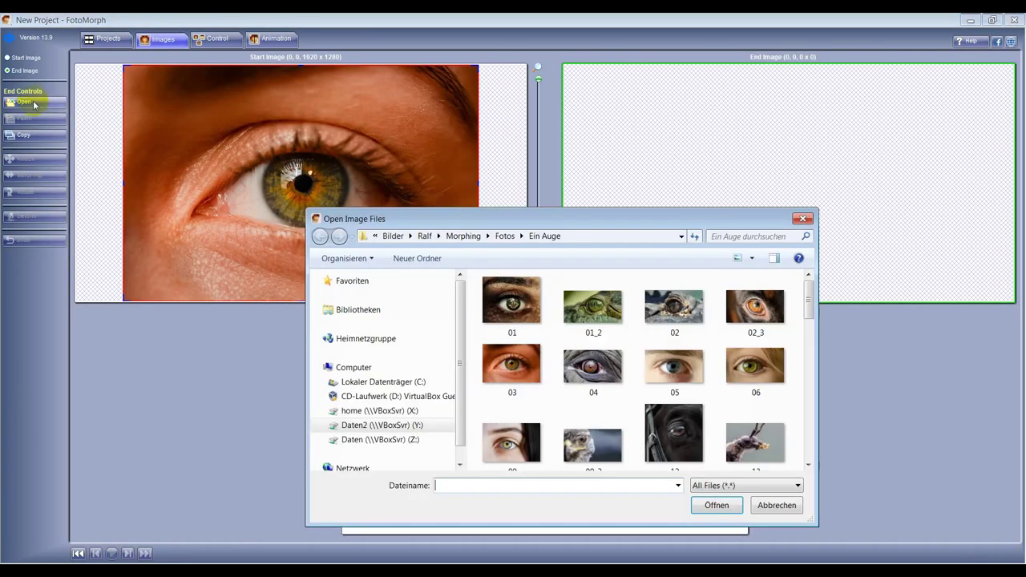
pyautogui.click(593, 366)
pyautogui.click(716, 505)
# Step: Add a sixth morph sequence and load image 05 as its end image
pyautogui.click(109, 38)
pyautogui.click(32, 245)
pyautogui.click(102, 256)
pyautogui.click(162, 39)
pyautogui.click(34, 103)
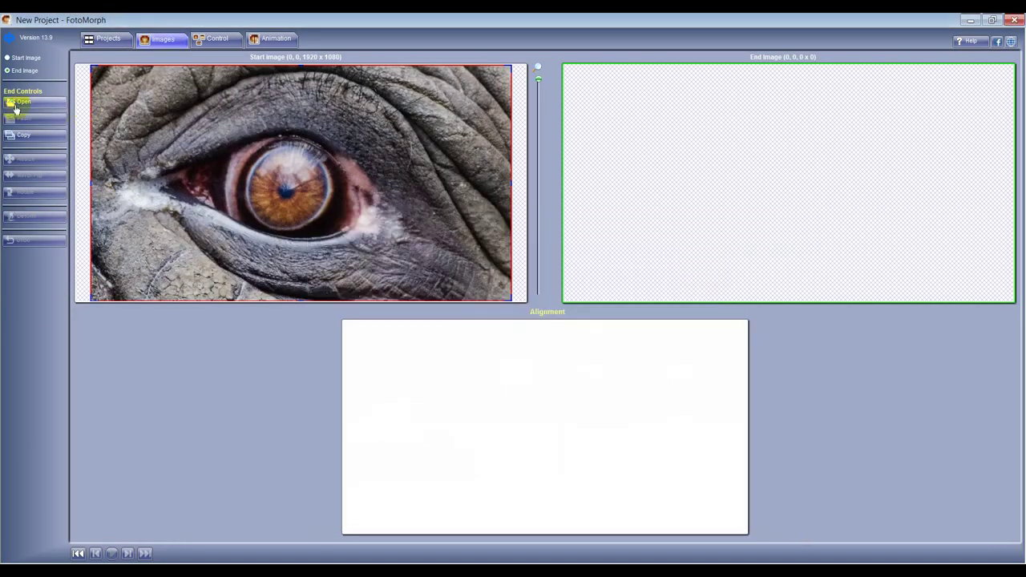
pyautogui.click(18, 101)
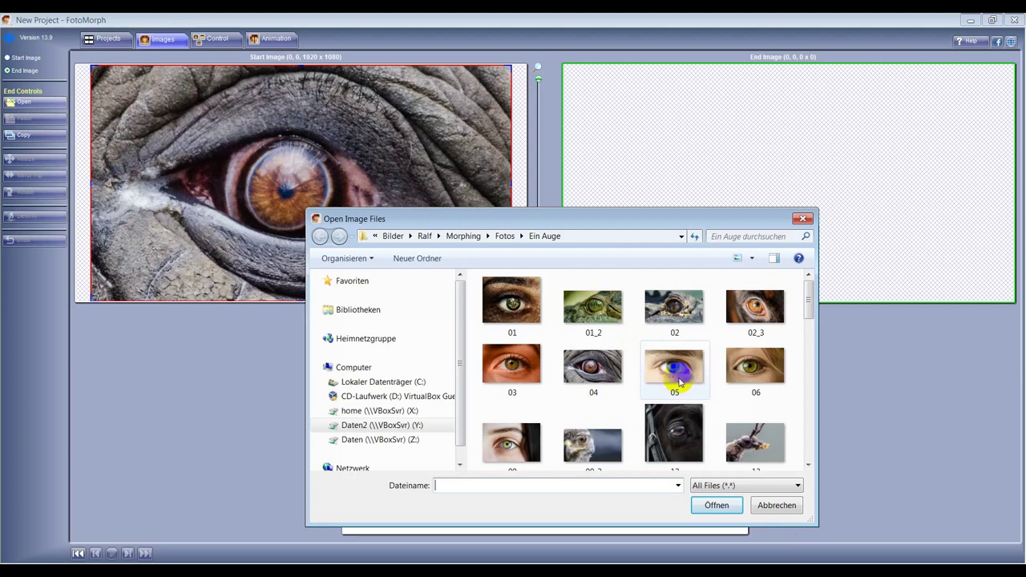
pyautogui.doubleClick(678, 384)
# Step: Add a seventh morph sequence and load image 06 as its end image
pyautogui.click(114, 38)
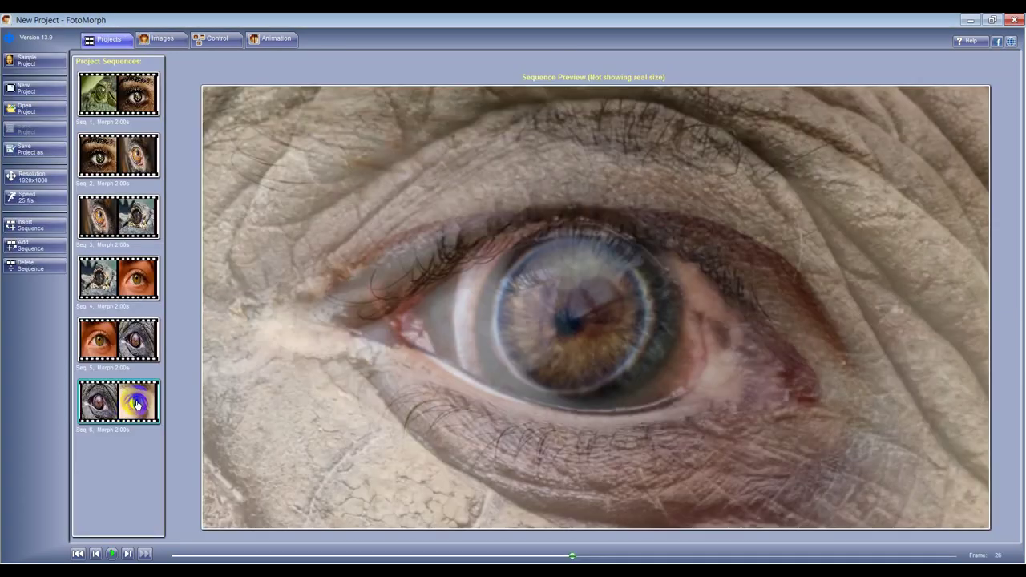
pyautogui.click(36, 242)
pyautogui.click(176, 39)
pyautogui.click(18, 101)
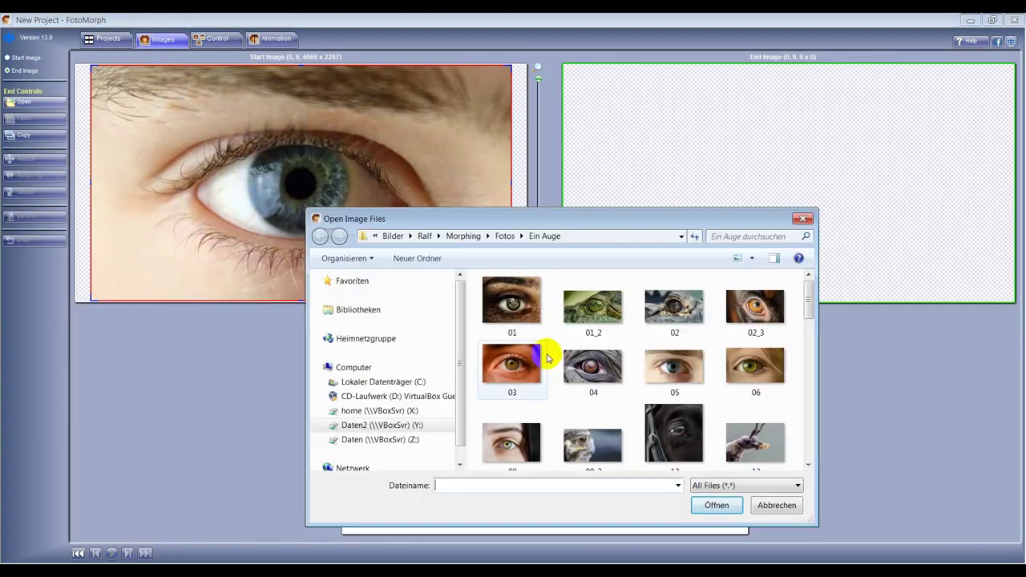
pyautogui.doubleClick(774, 377)
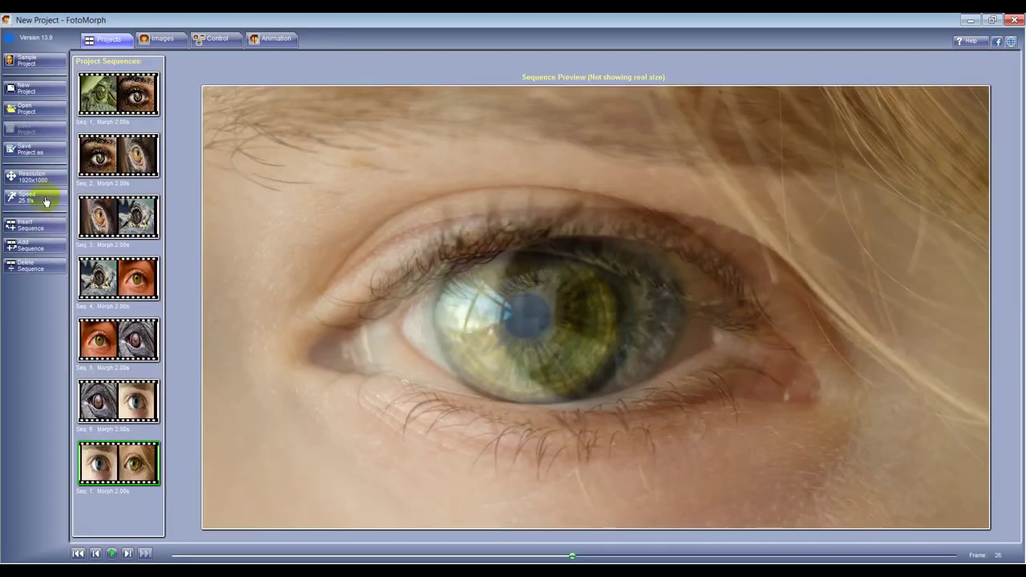
# Step: Add an eighth morph sequence and open the file selection for its end image
pyautogui.click(30, 245)
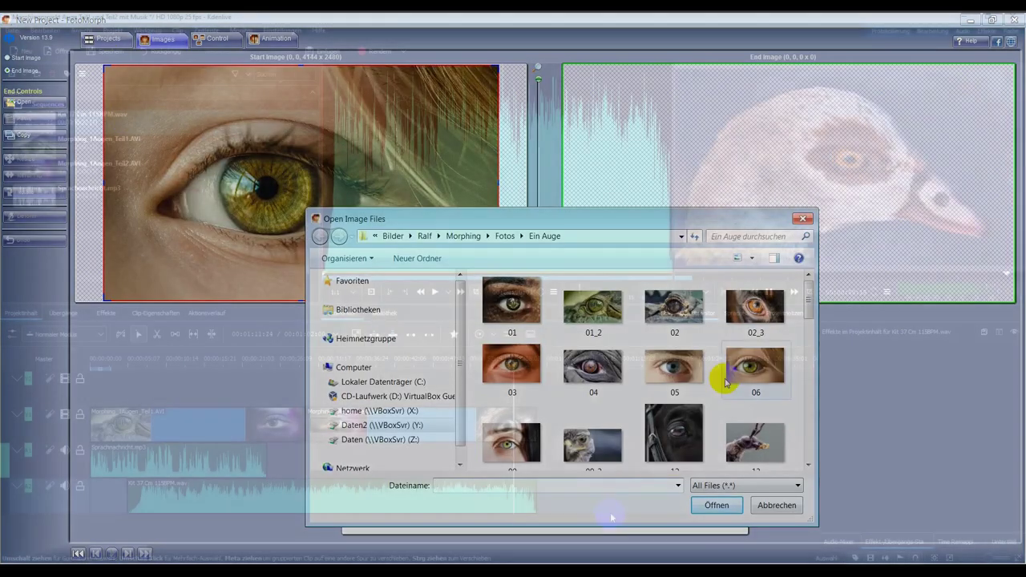
pyautogui.click(625, 456)
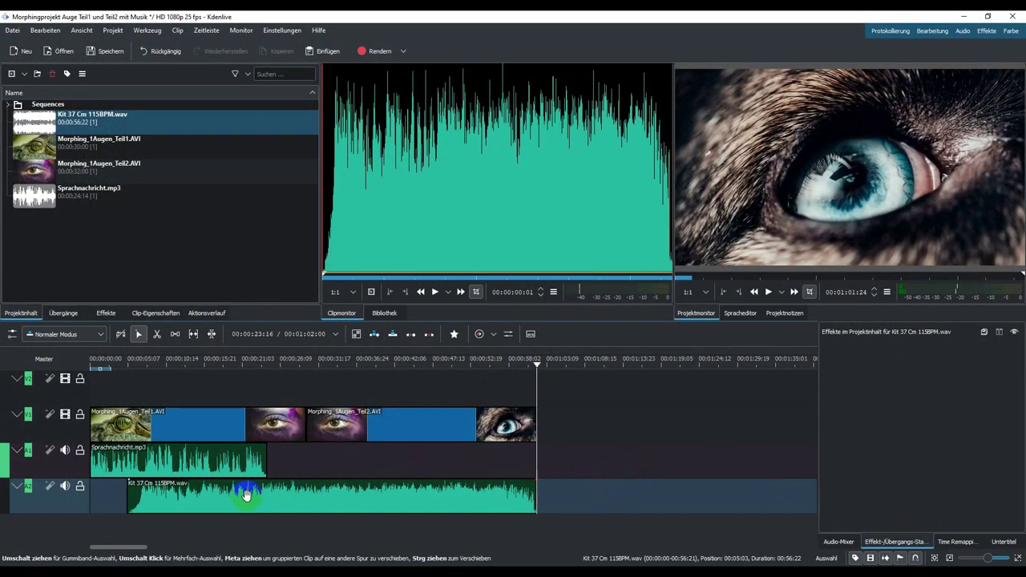
# Step: Add the keyframeable volume effect (Lautstärke) to the Kit 37 Cm 115BPM.wav music clip in the timeline
pyautogui.click(246, 494)
pyautogui.rightClick(243, 497)
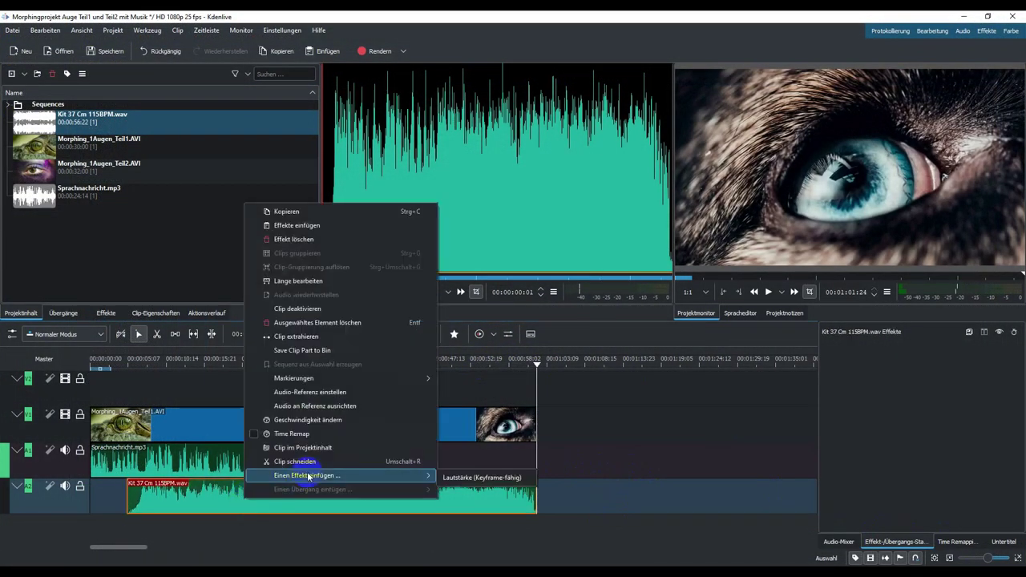
pyautogui.click(473, 478)
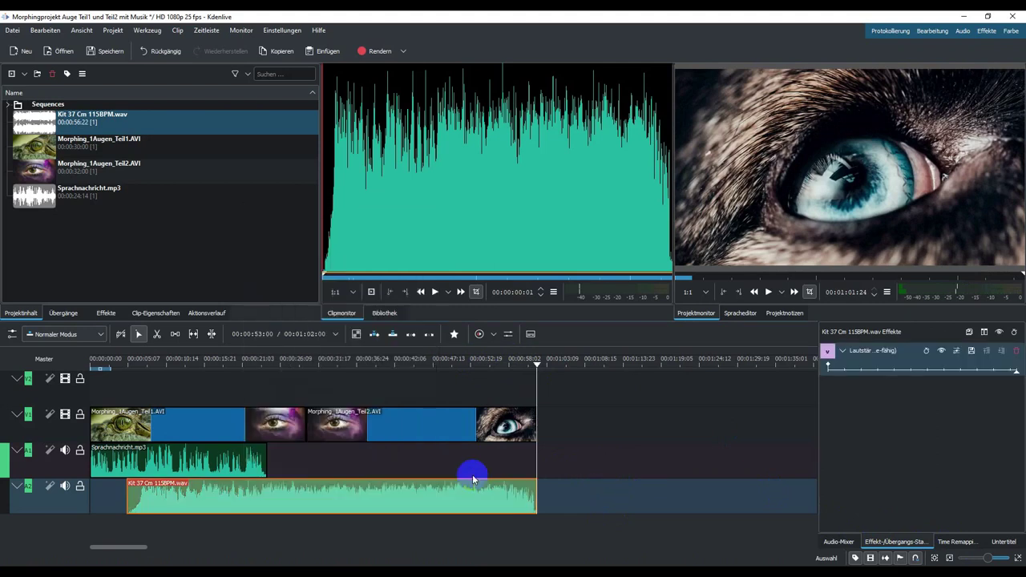
# Step: Add a volume keyframe to the music clip at the end of the voice message and lower the gain at its first keyframe
pyautogui.click(262, 364)
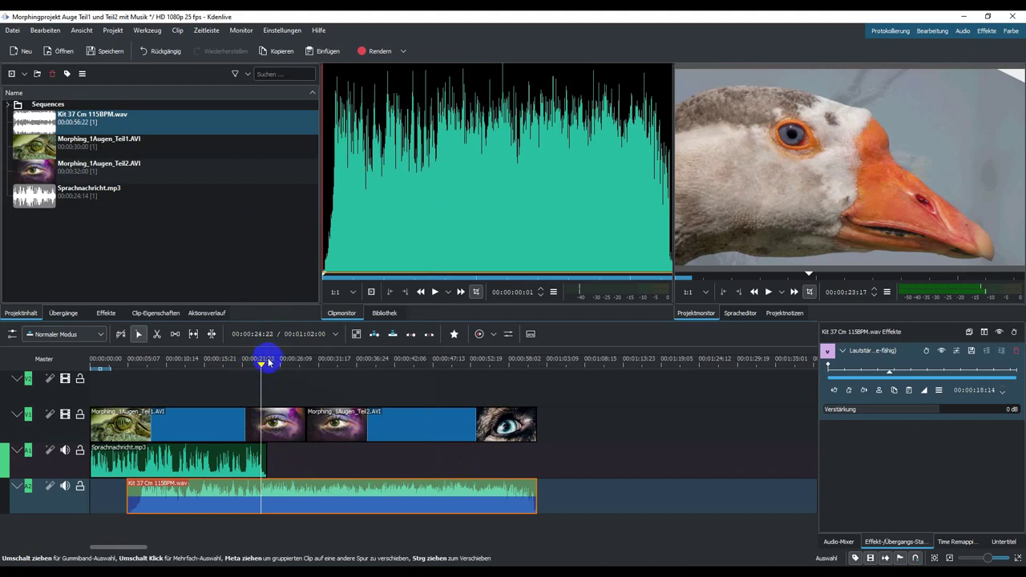
pyautogui.click(268, 364)
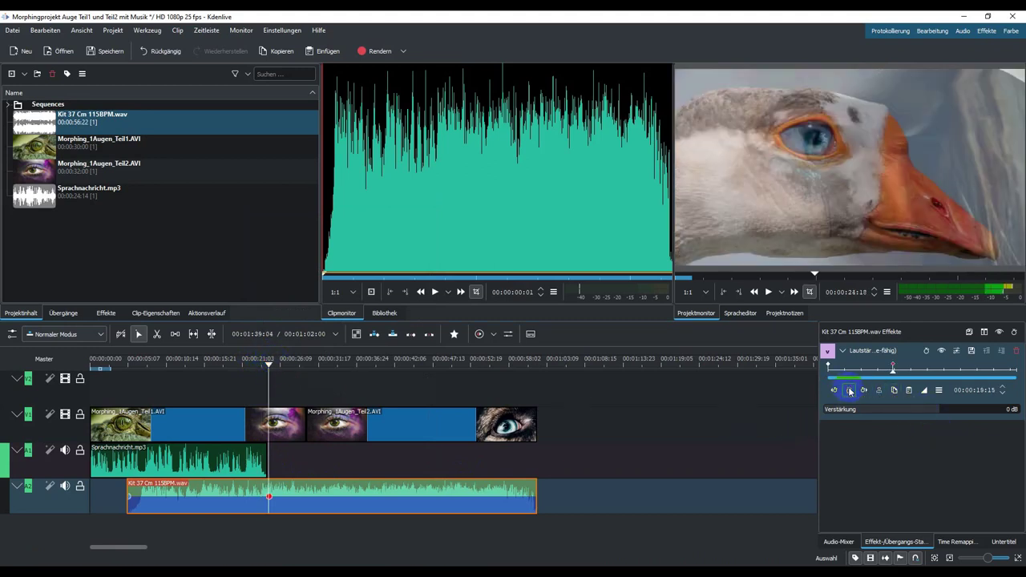
pyautogui.click(829, 367)
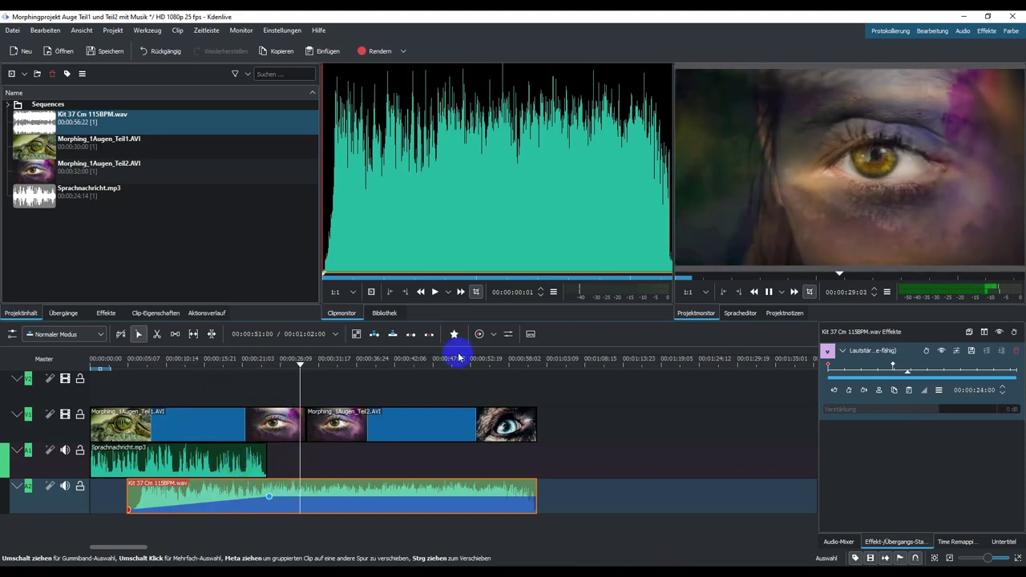
# Step: Stop playback, move the playhead back to about 00:00:06:20 and save the project
pyautogui.press('space')
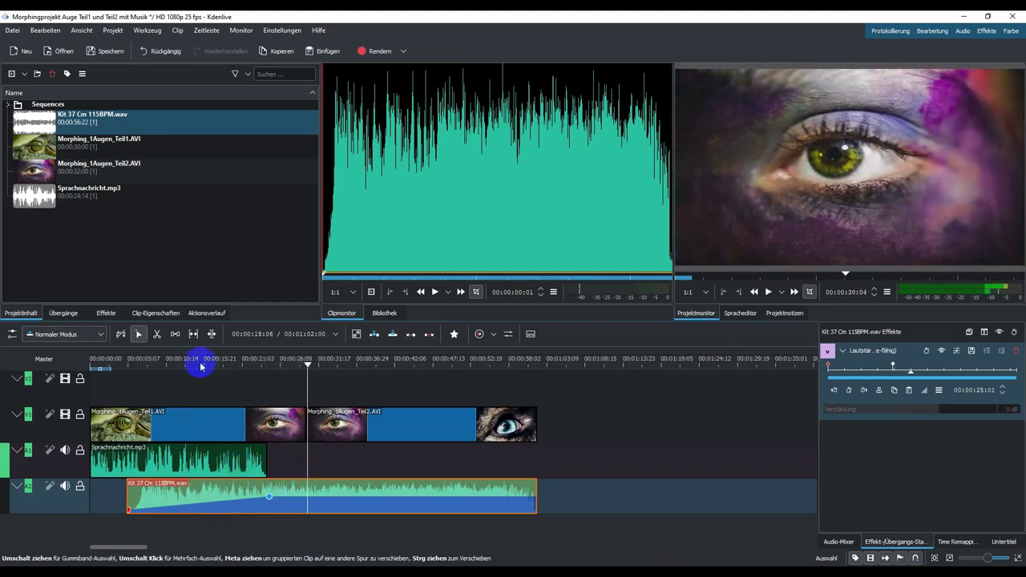
pyautogui.click(139, 381)
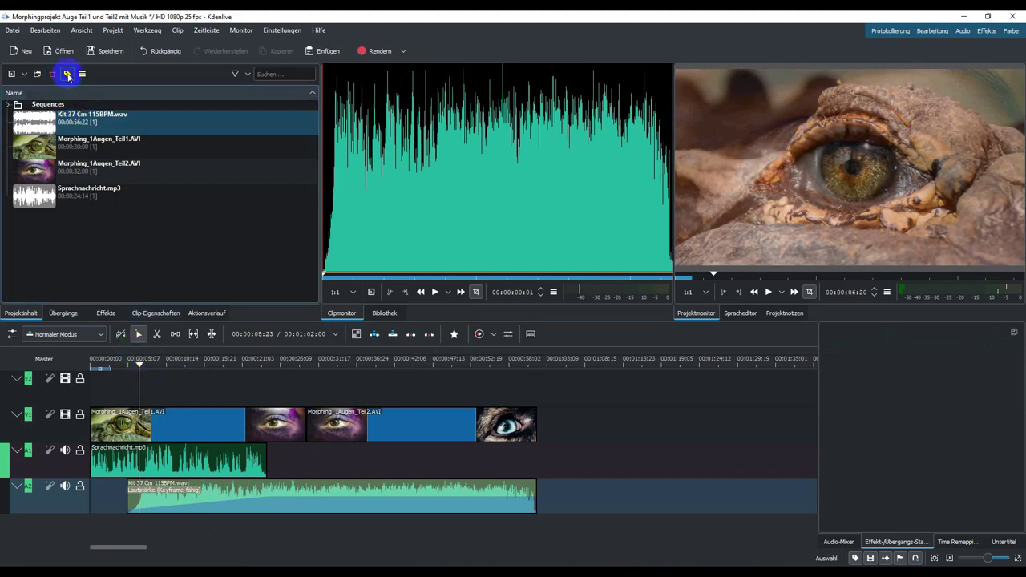
pyautogui.click(107, 52)
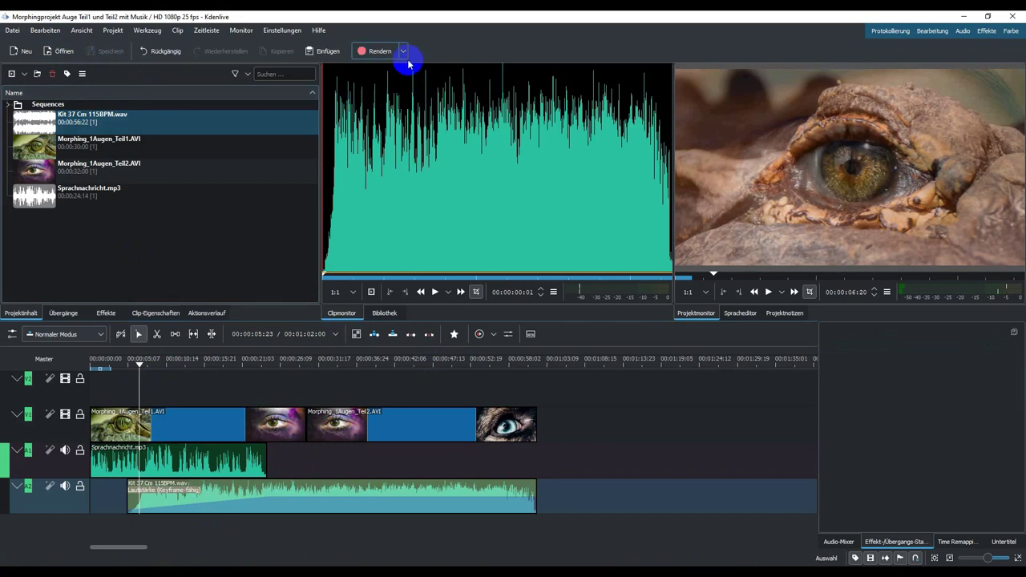
# Step: Open the render settings and name the MP4 output file Fertiges-Vi in the KDEnlive folder
pyautogui.click(380, 51)
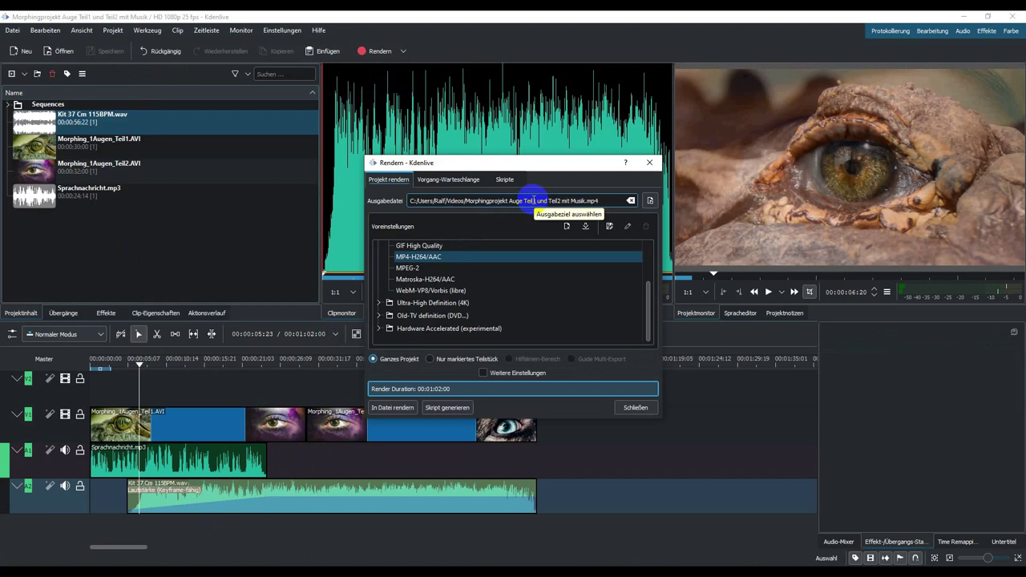
pyautogui.click(650, 200)
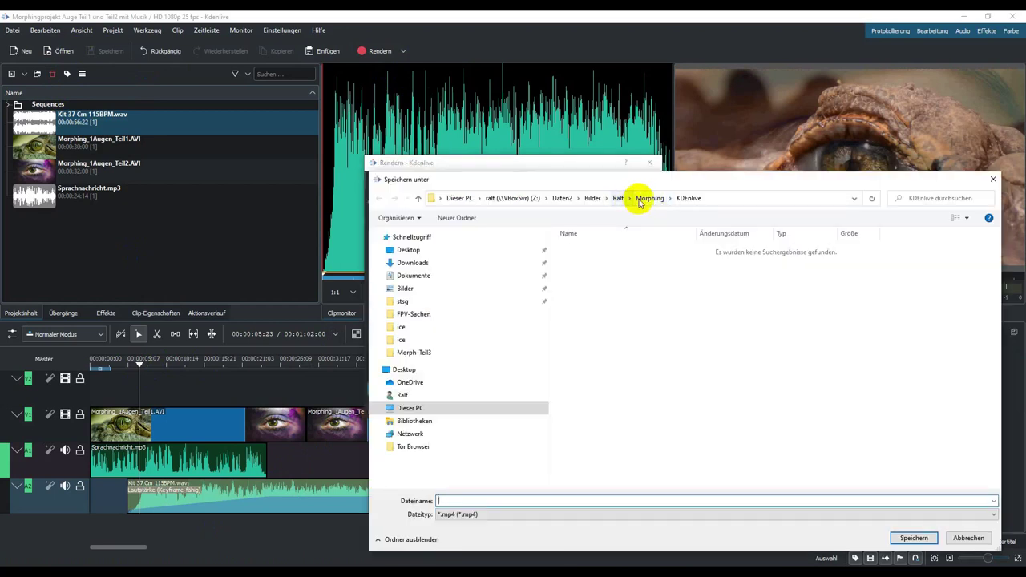
pyautogui.click(679, 200)
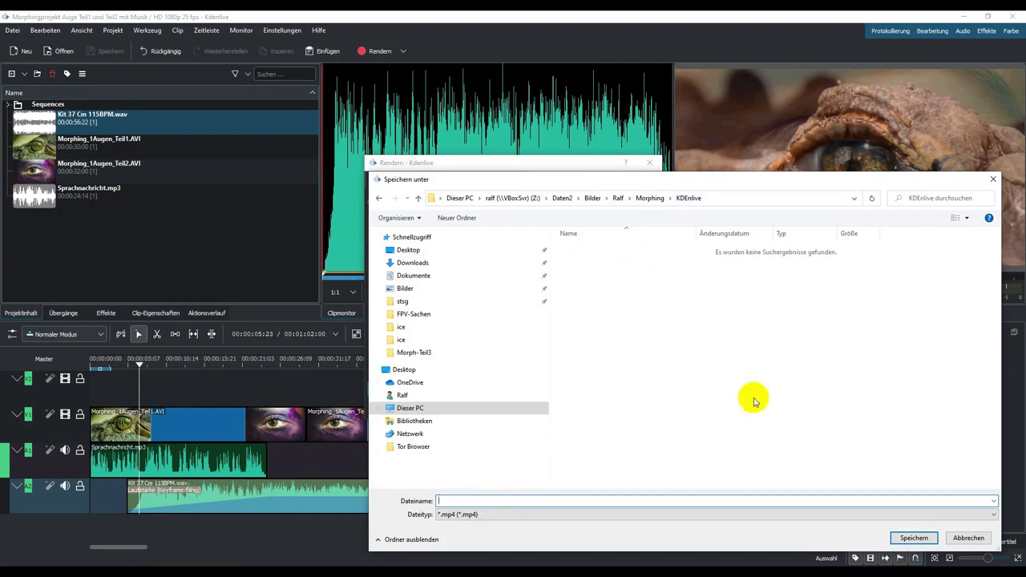
pyautogui.click(506, 514)
pyautogui.click(344, 521)
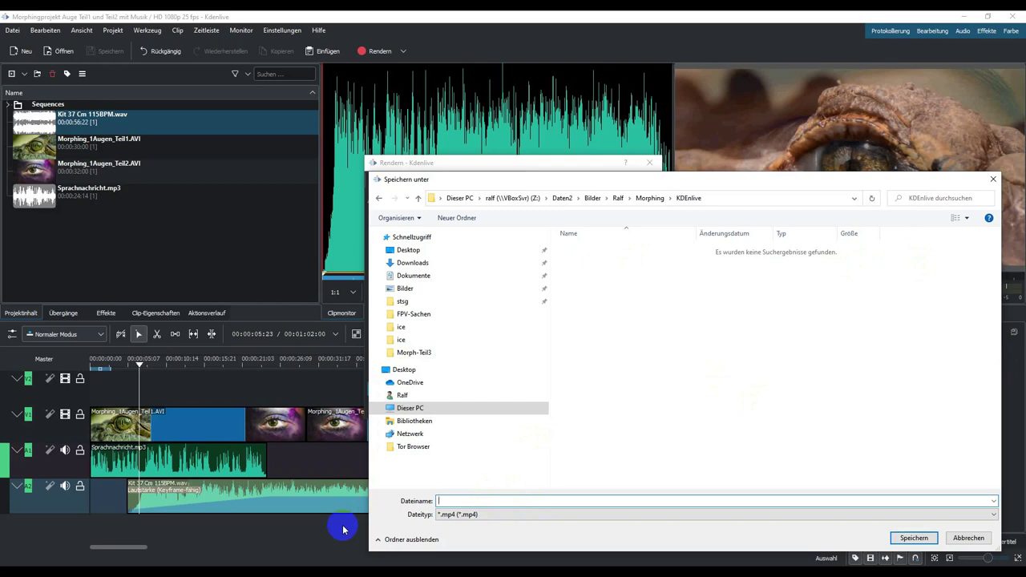
pyautogui.write('Fertiges-Vi')
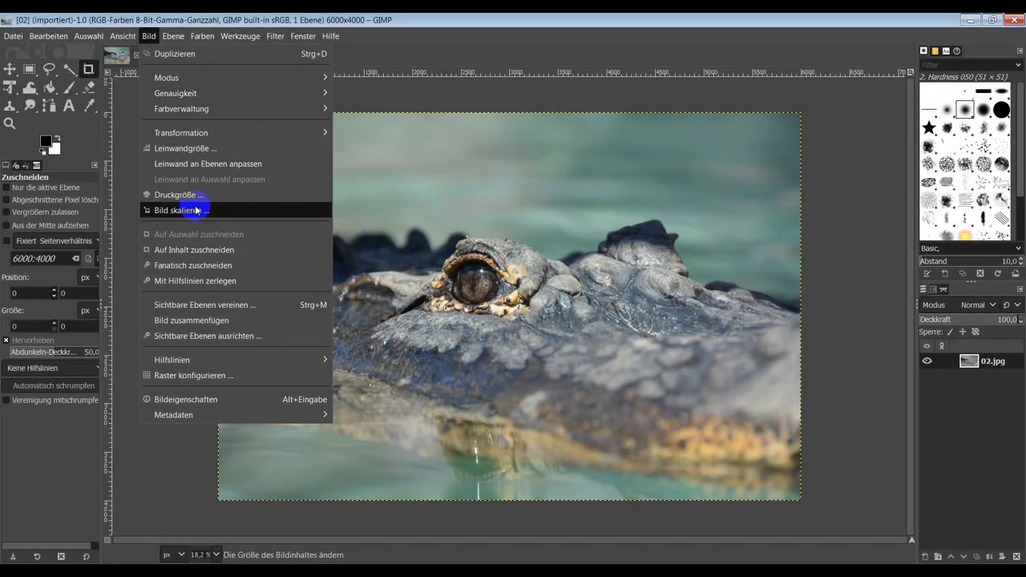
# Step: In GIMP, try scaling image 02 with the size unit set to percent and the width set to 30 %
pyautogui.click(197, 210)
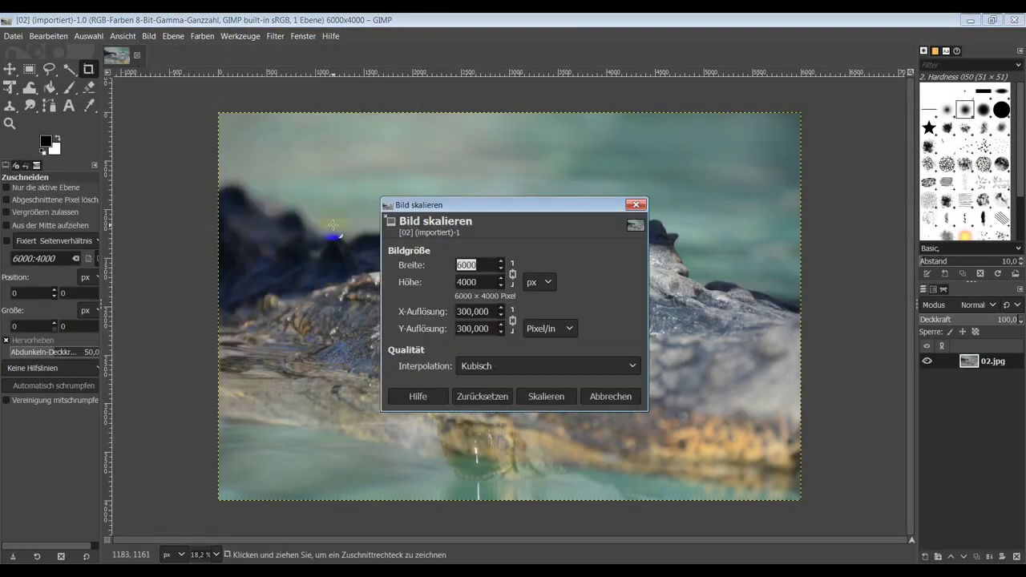
pyautogui.click(548, 283)
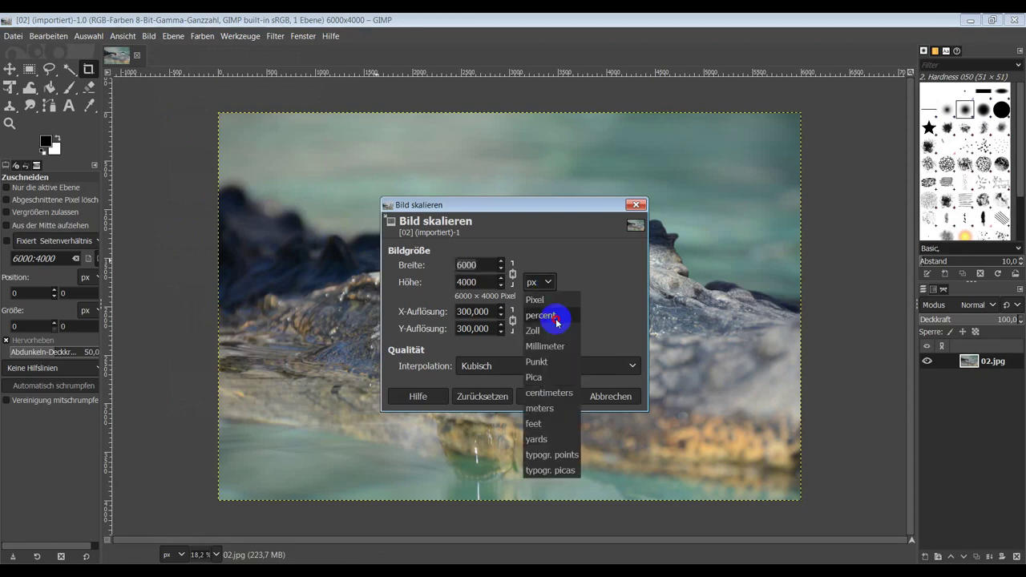
pyautogui.click(557, 319)
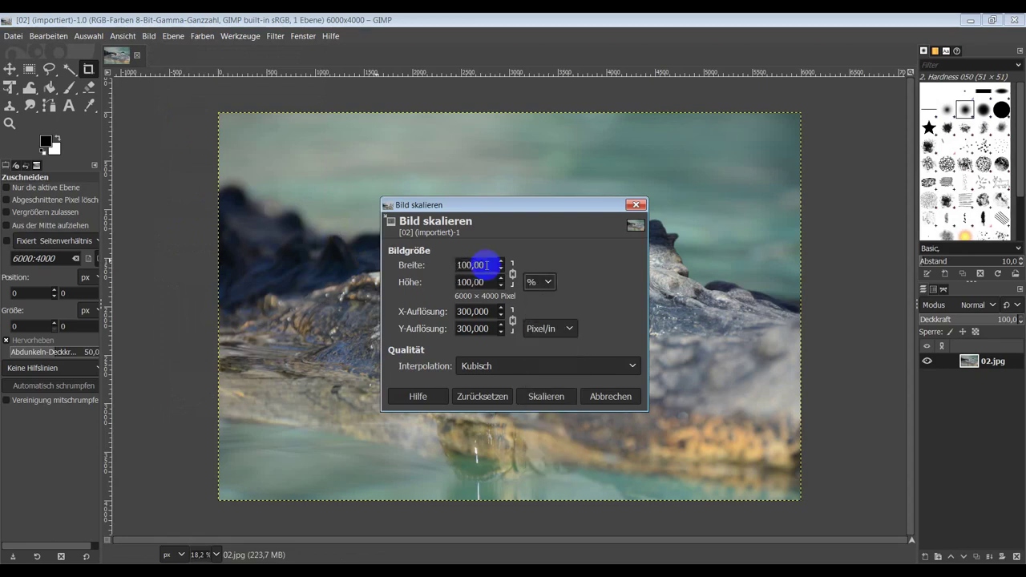
pyautogui.moveTo(487, 266); pyautogui.dragTo(441, 271)
pyautogui.write('3')
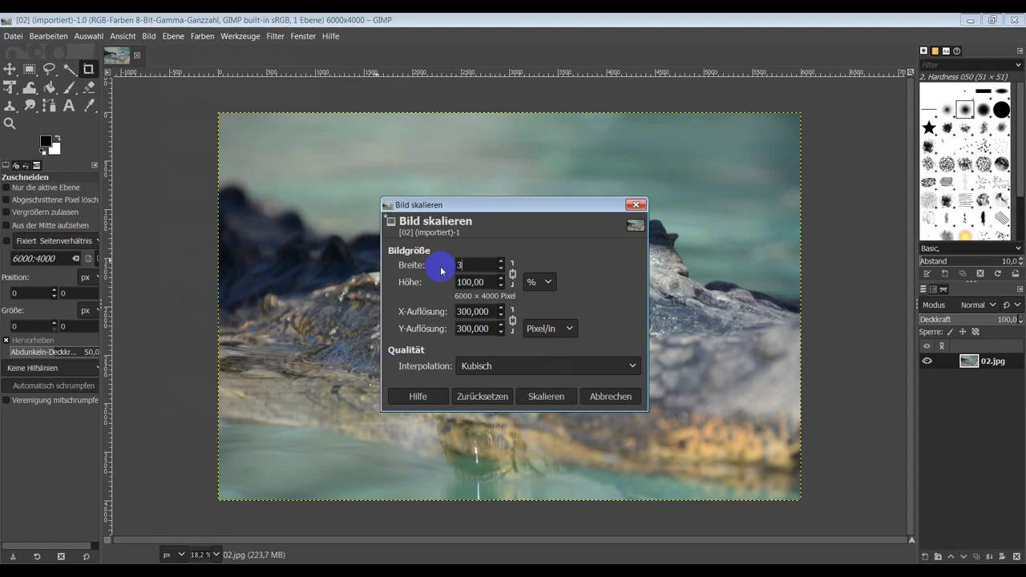
pyautogui.write('0')
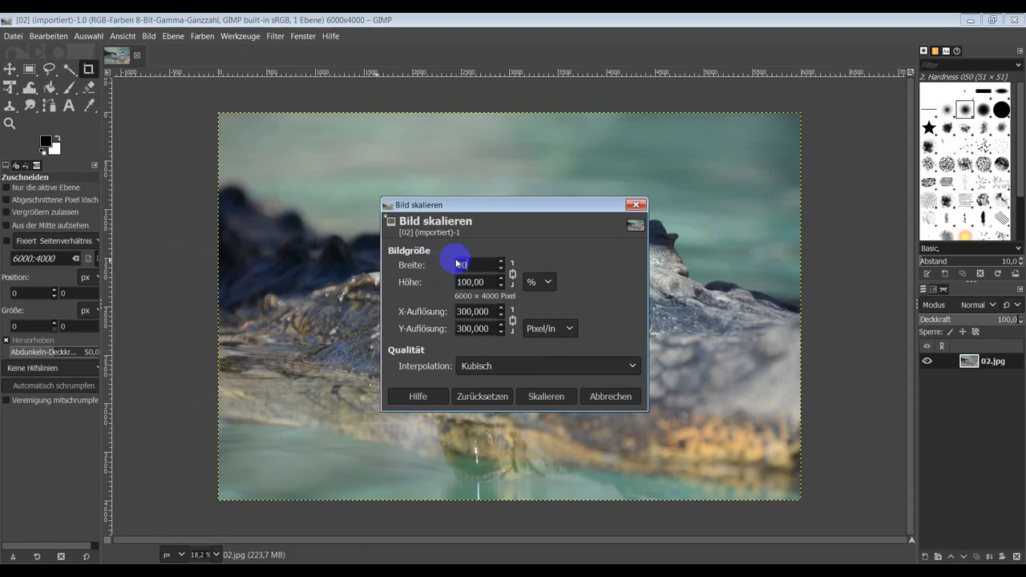
pyautogui.click(548, 399)
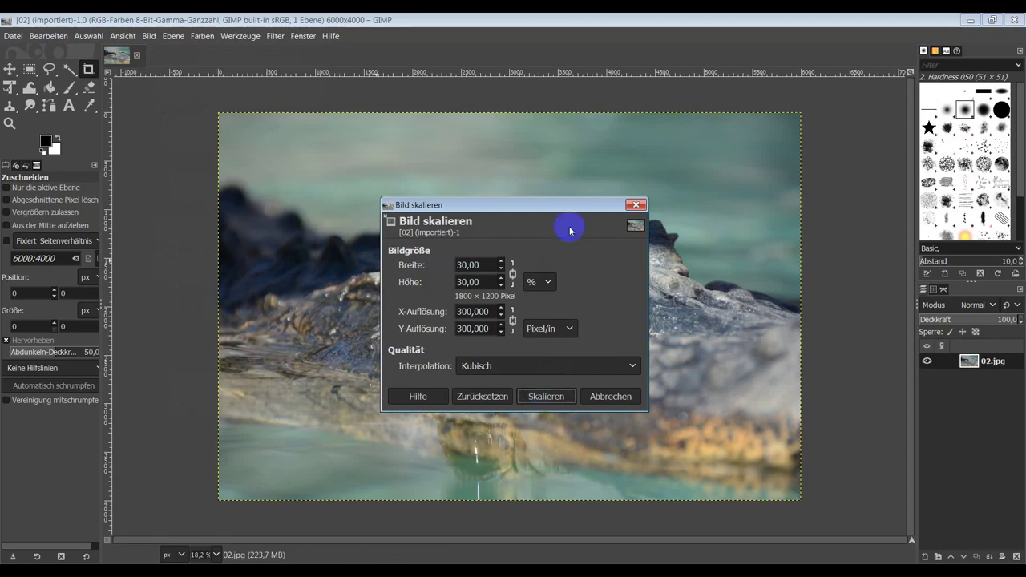
# Step: Uncover the crocodile's eye behind the scaling dialog and try scaling the image to 20 %
pyautogui.moveTo(528, 208); pyautogui.dragTo(782, 195)
pyautogui.click(720, 253)
pyautogui.moveTo(720, 252); pyautogui.dragTo(708, 258)
pyautogui.write('2')
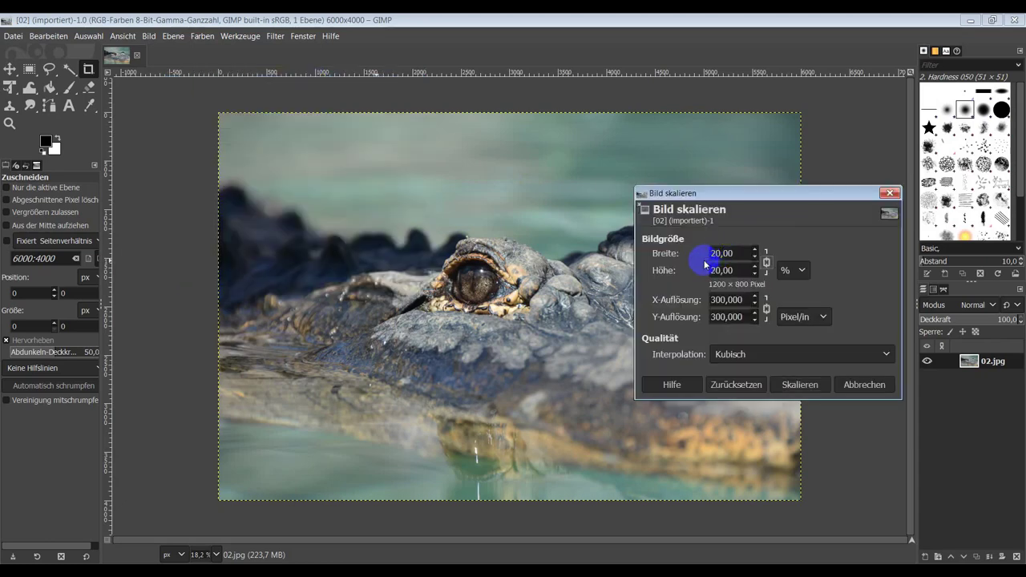
pyautogui.click(802, 386)
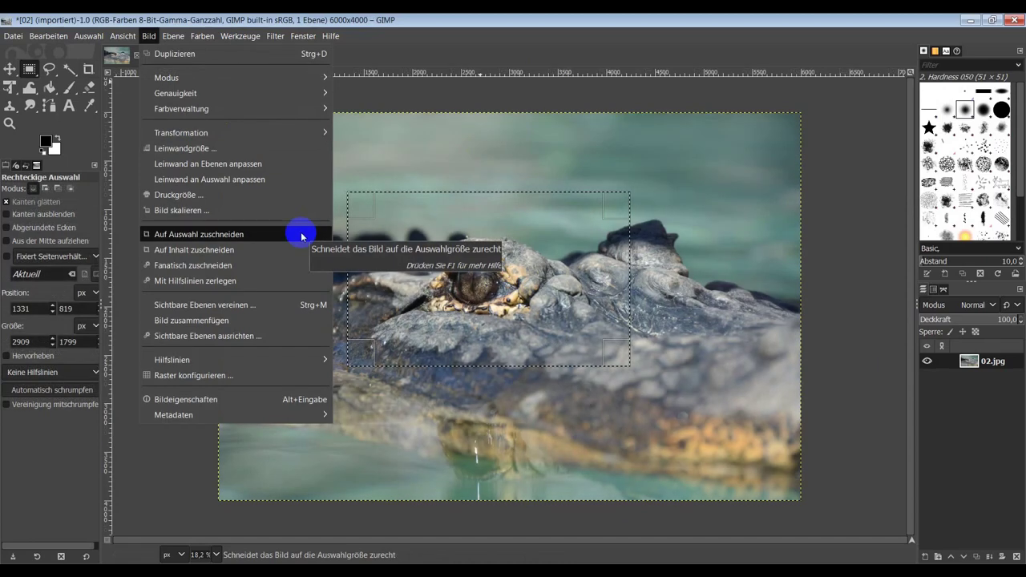
# Step: Crop image 02 to the 2909 × 1799 px rectangular selection around the crocodile's eye
pyautogui.click(302, 236)
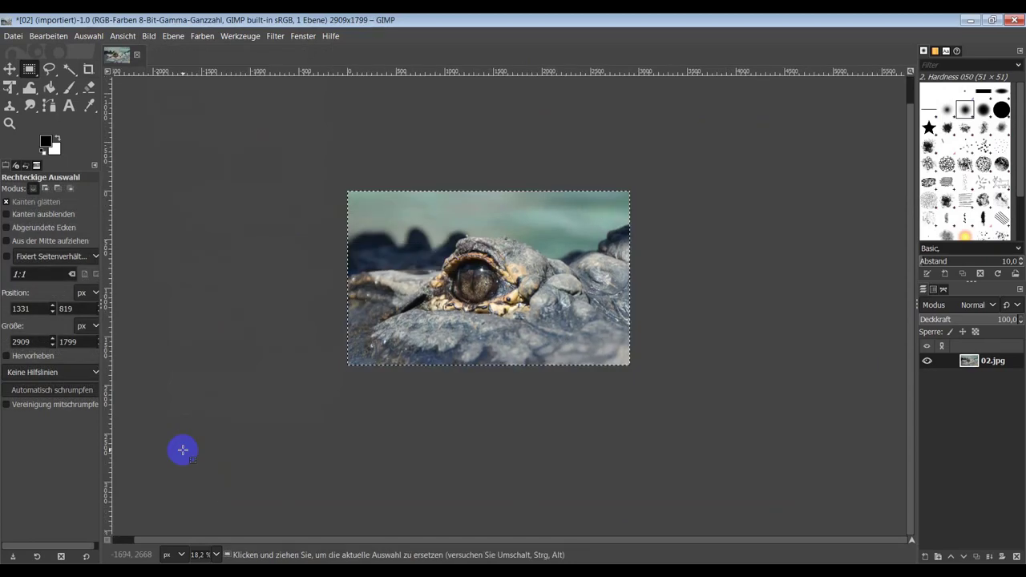
pyautogui.click(216, 555)
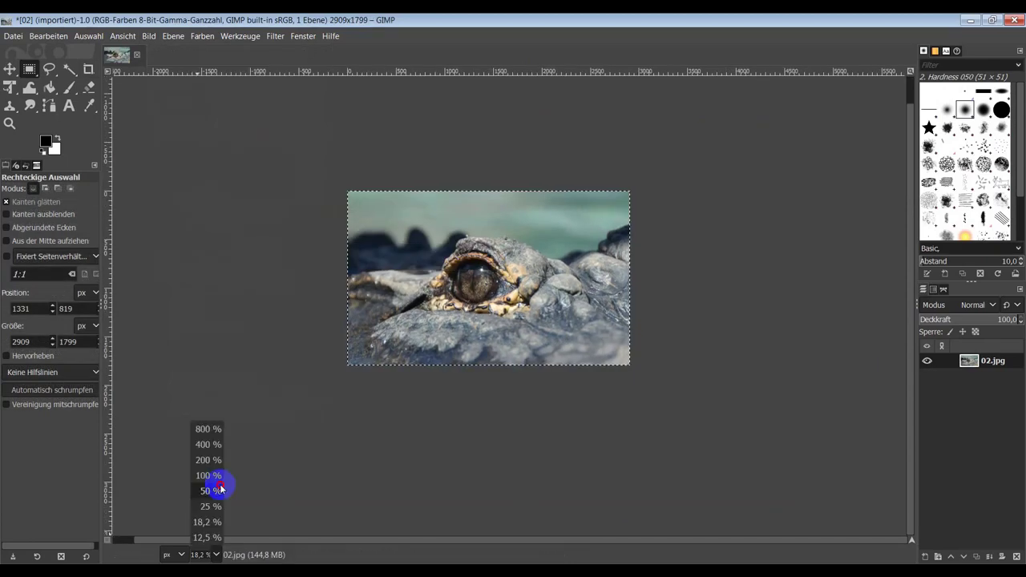
pyautogui.click(210, 491)
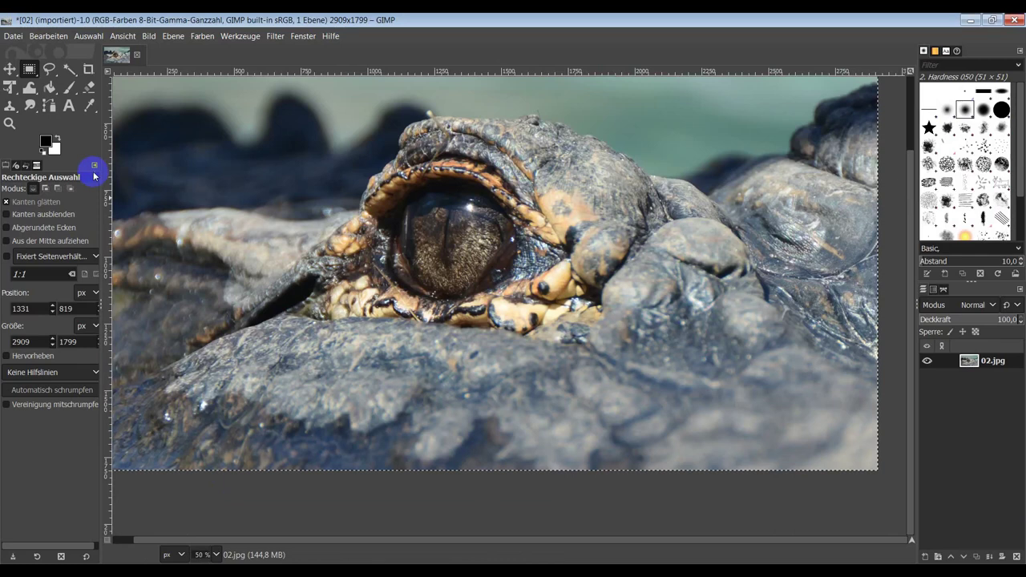
# Step: Overwrite 02.jpg with the cropped image, exporting as JPEG at quality 94
pyautogui.click(13, 36)
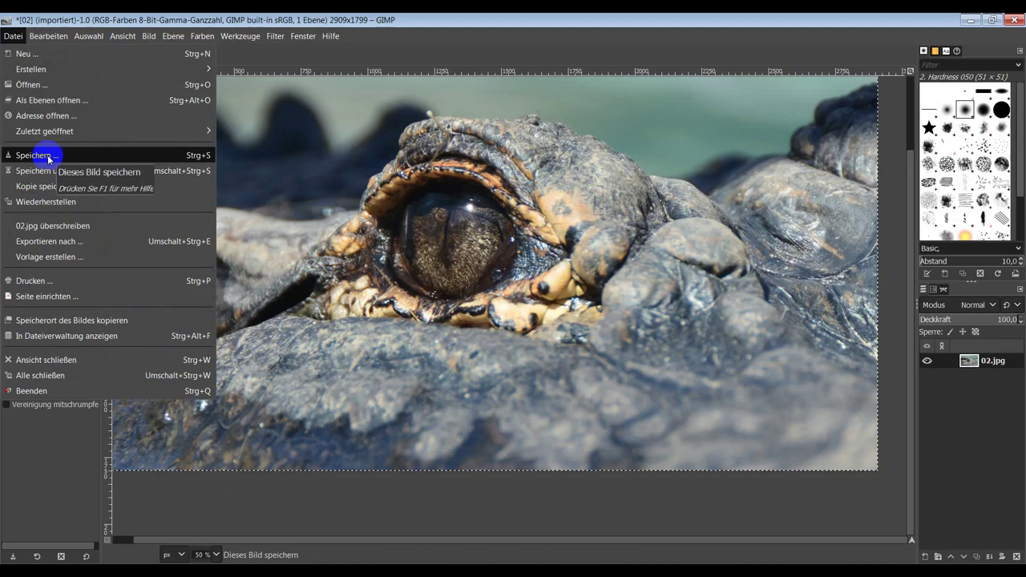
pyautogui.click(79, 227)
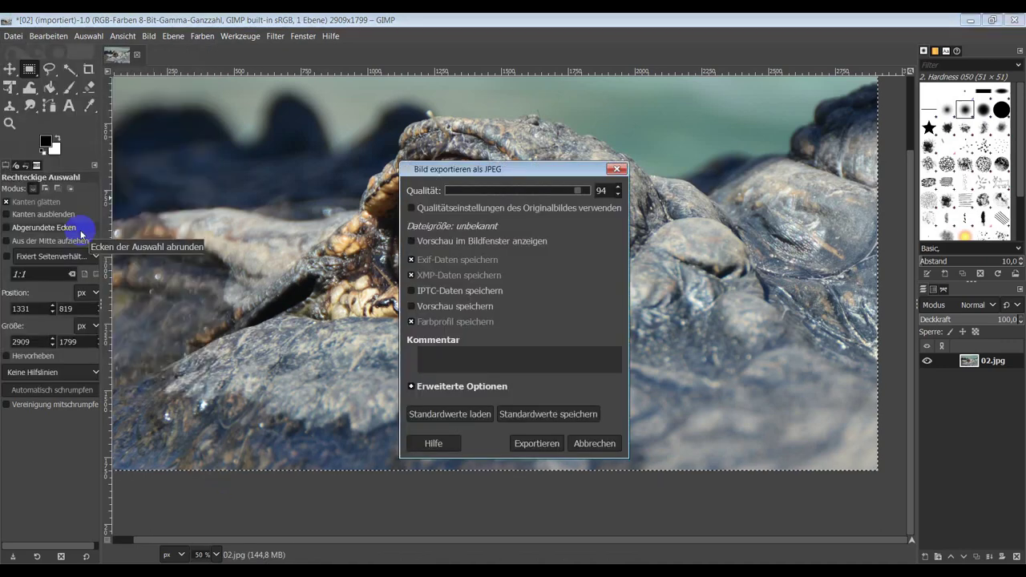
pyautogui.click(542, 446)
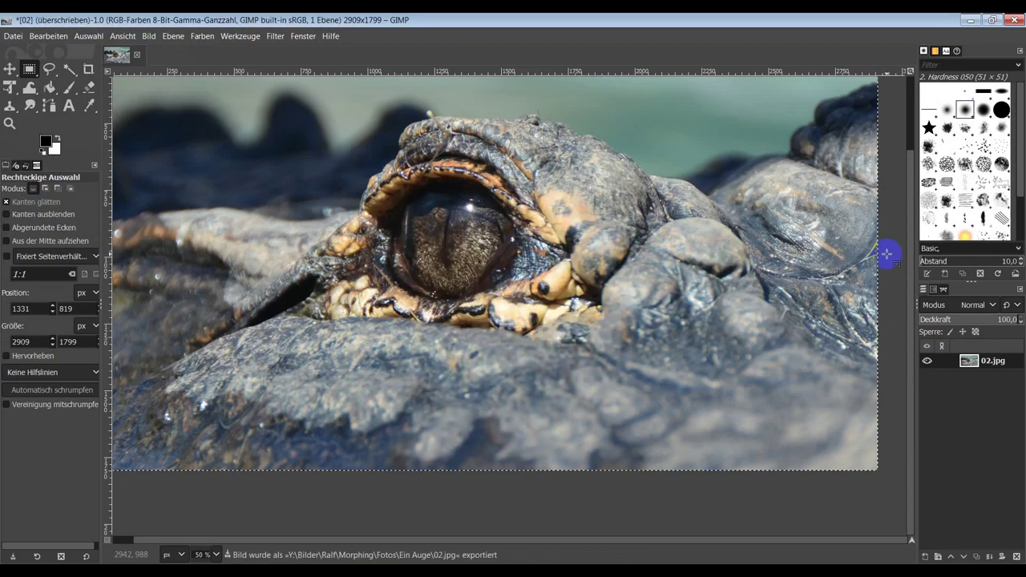
# Step: Switch to Windows Explorer, maximize the Ein Auge photo folder window and select photo 10
pyautogui.click(969, 20)
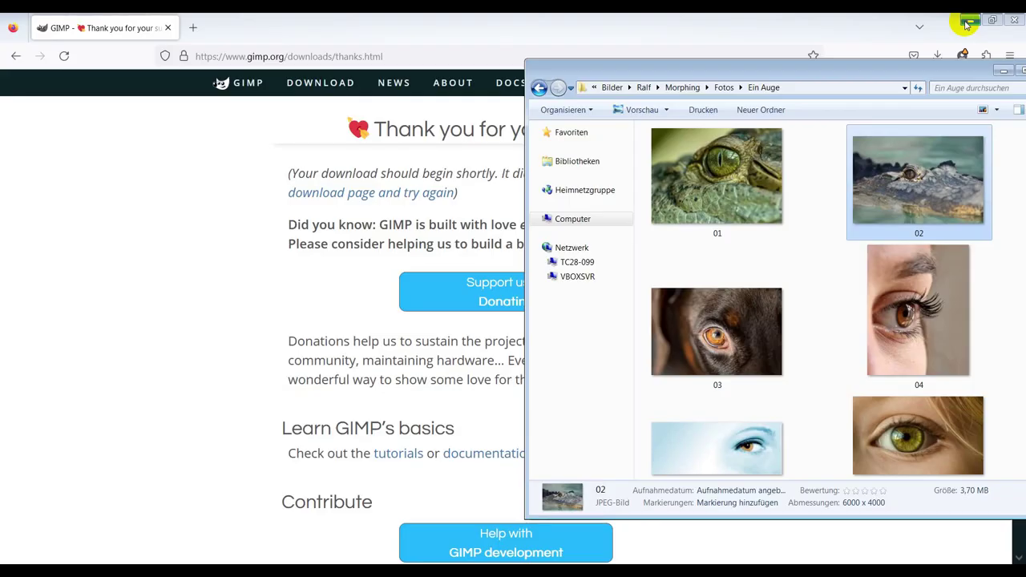
pyautogui.doubleClick(814, 68)
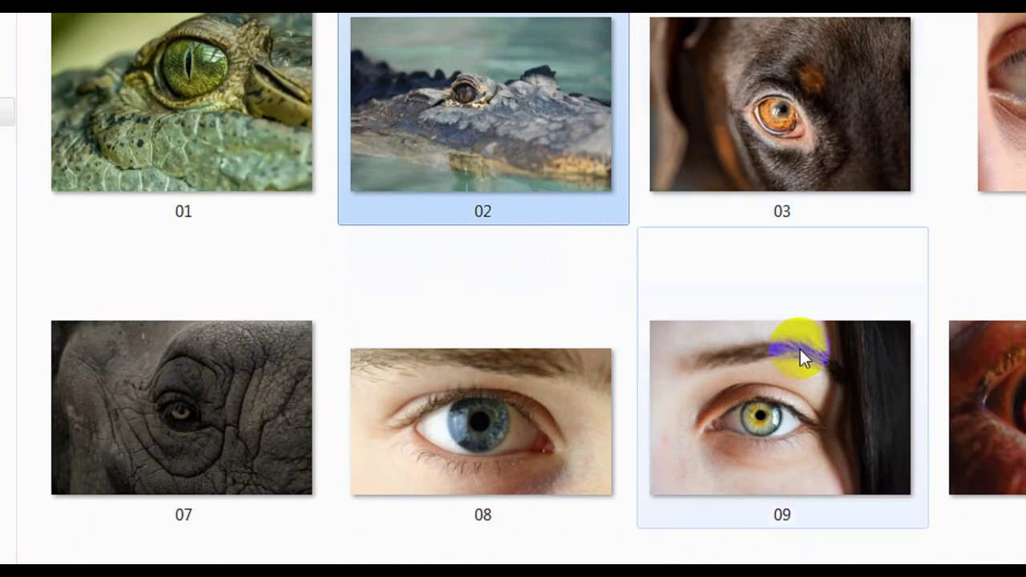
pyautogui.click(940, 264)
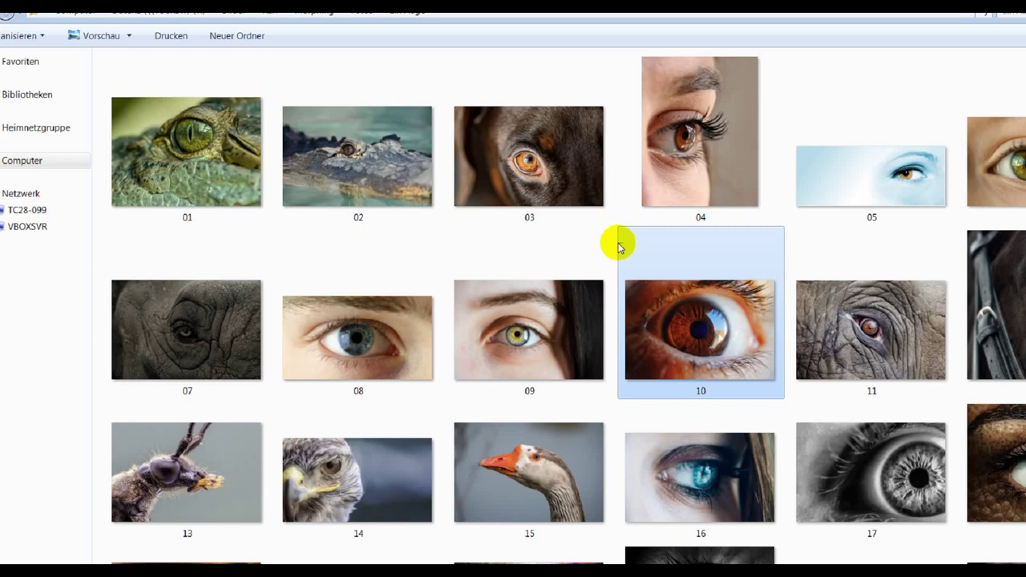
pyautogui.rightClick(619, 247)
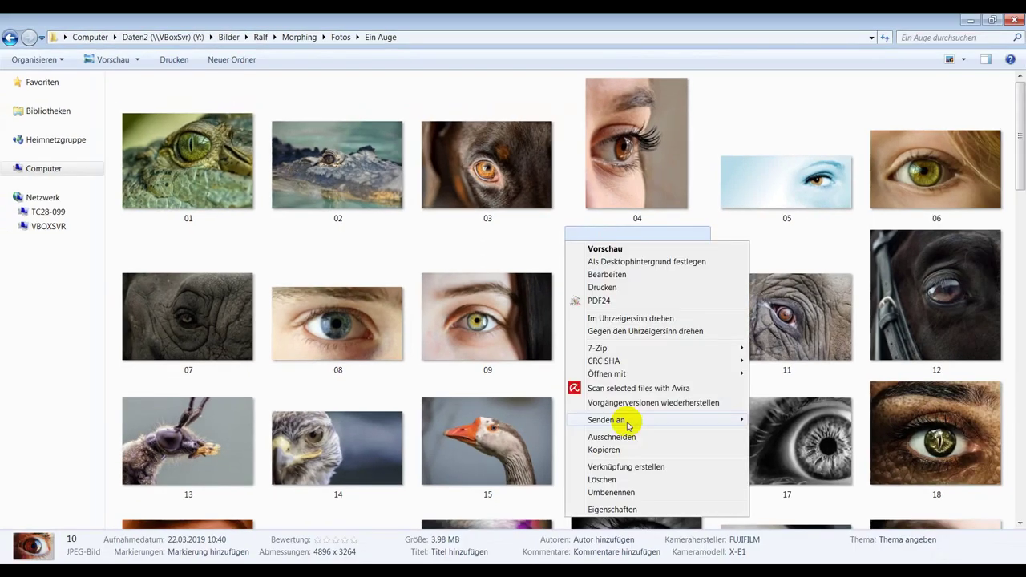
pyautogui.press('Escape')
pyautogui.press('Left')
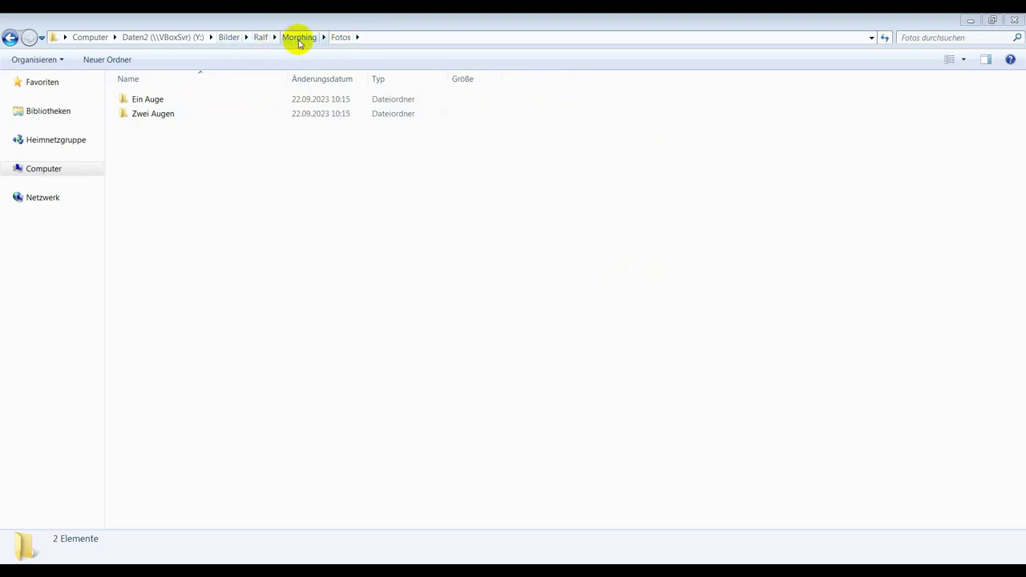
# Step: Open the Ein Auge subfolder of the Fotos folder
pyautogui.click(148, 100)
pyautogui.doubleClick(150, 102)
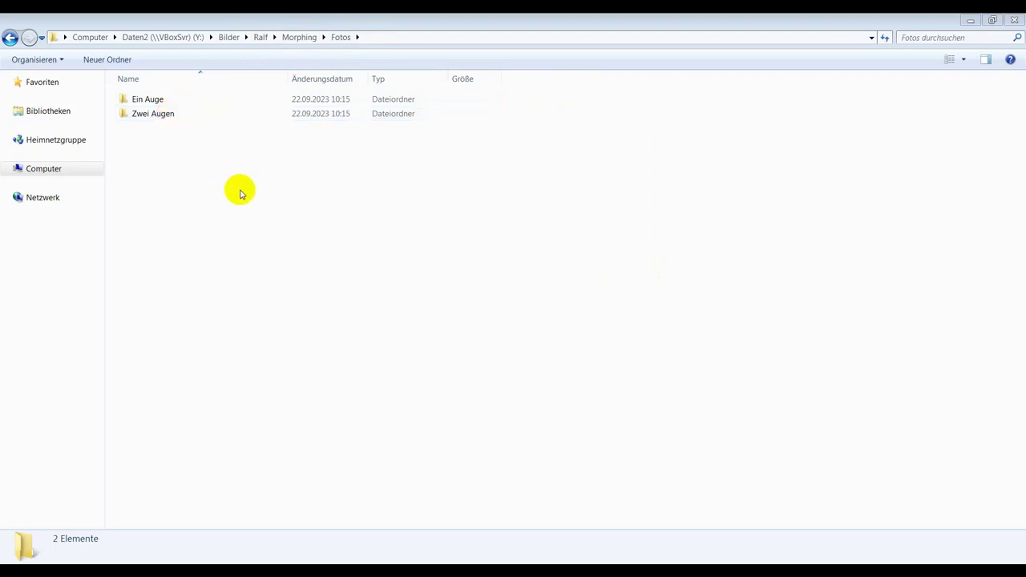
pyautogui.click(149, 99)
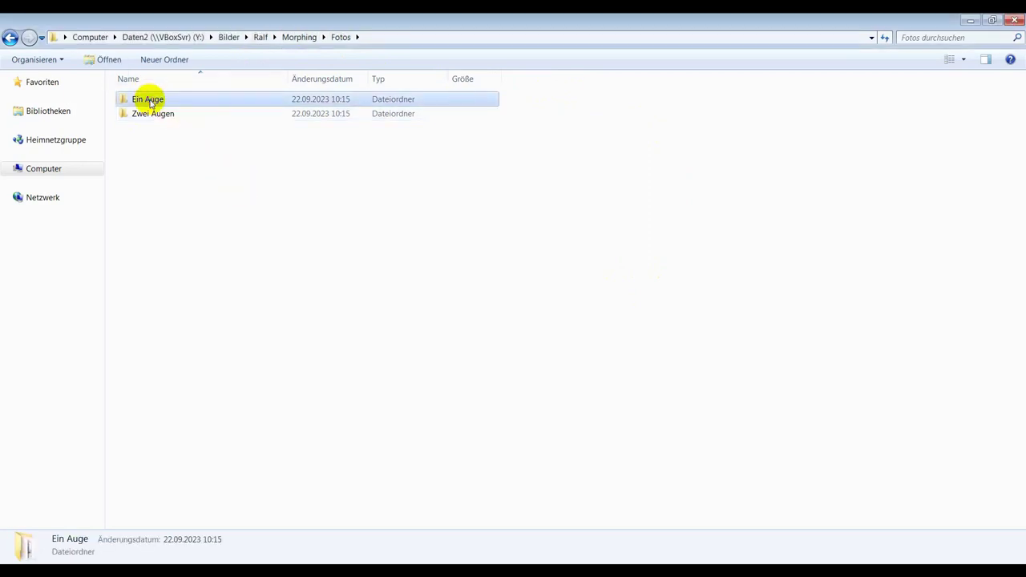
pyautogui.doubleClick(149, 100)
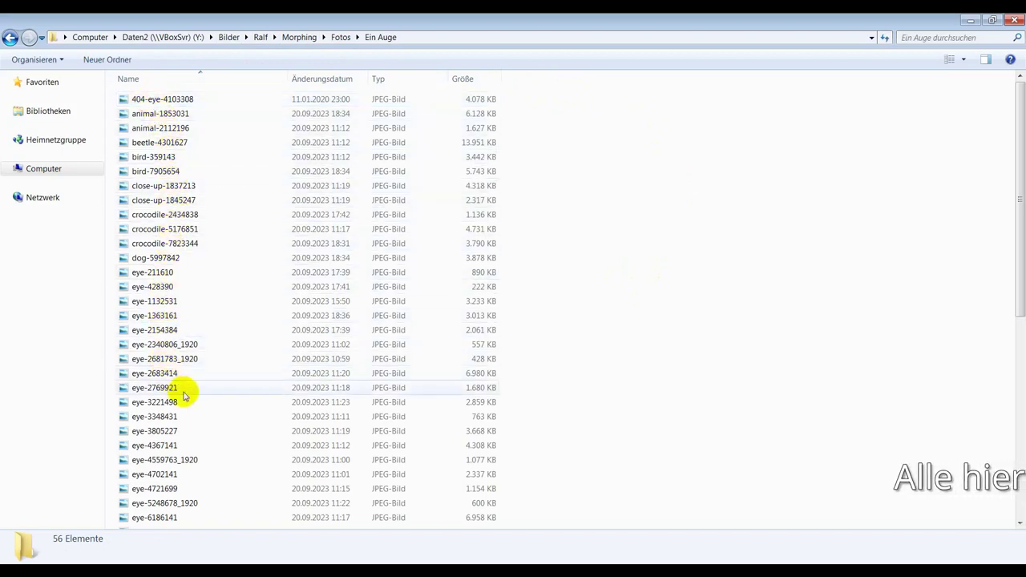
# Step: Display the photos in the Ein Auge folder as extra large icons
pyautogui.click(963, 59)
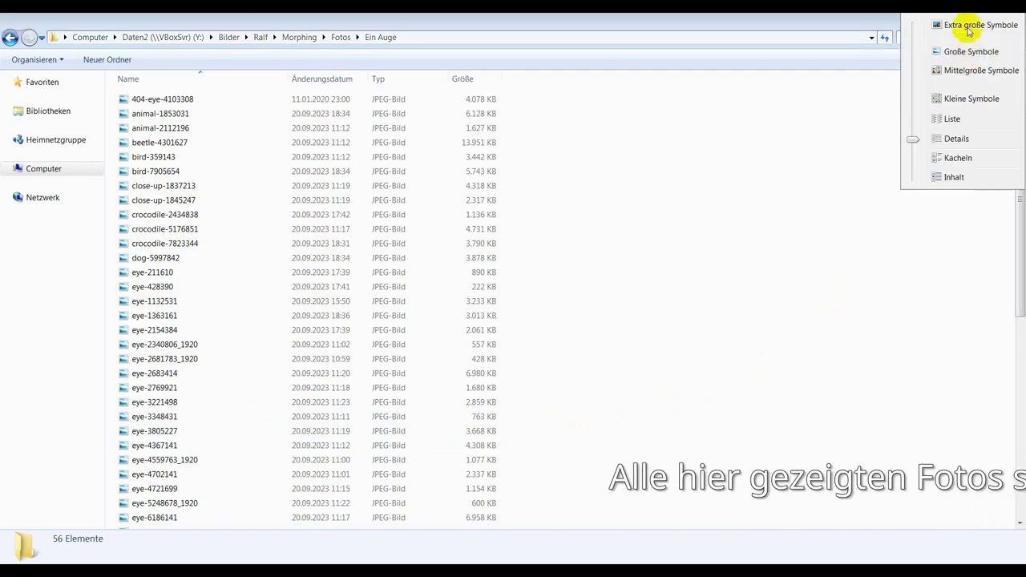
pyautogui.click(967, 25)
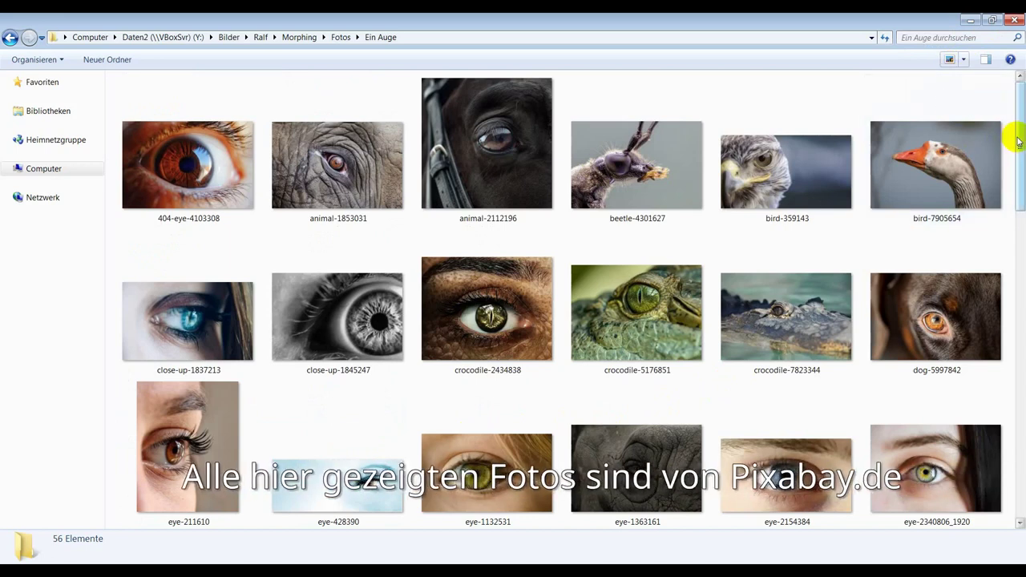
pyautogui.scroll(-1, 1018, 138)
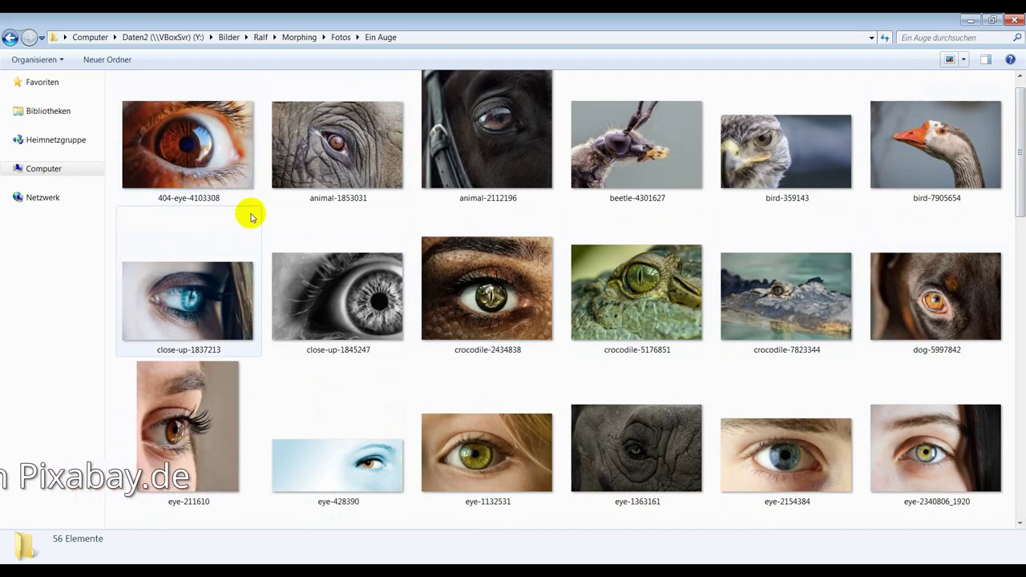
# Step: Rename the first photo, 404-eye-4103308, as 1
pyautogui.rightClick(204, 164)
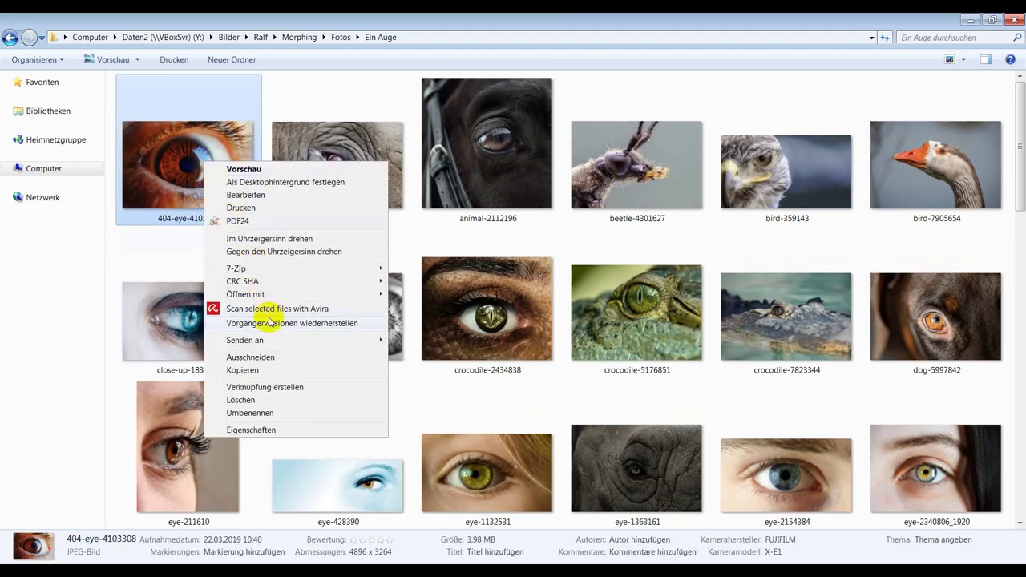
pyautogui.click(246, 413)
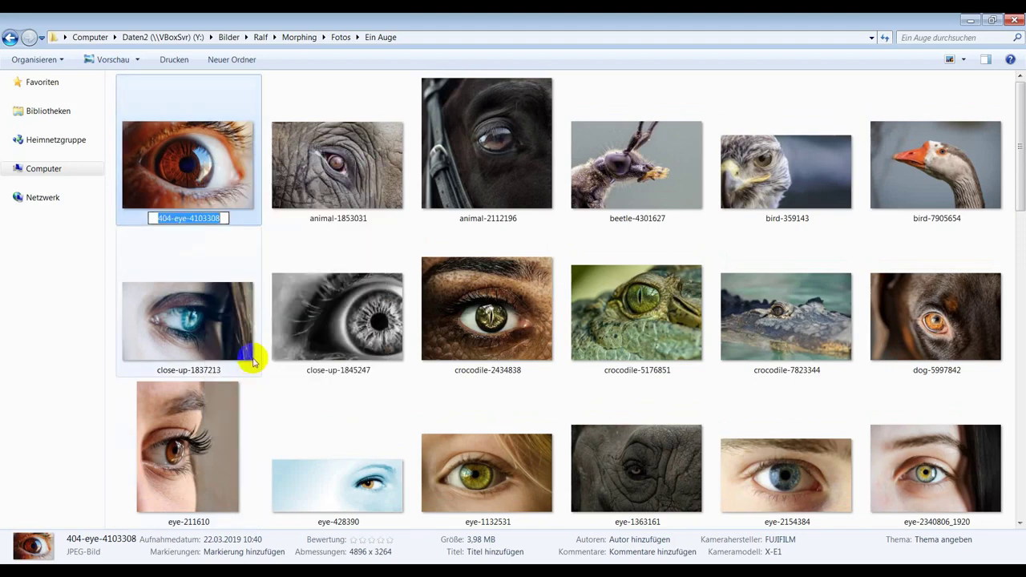
pyautogui.write('1')
pyautogui.press('Return')
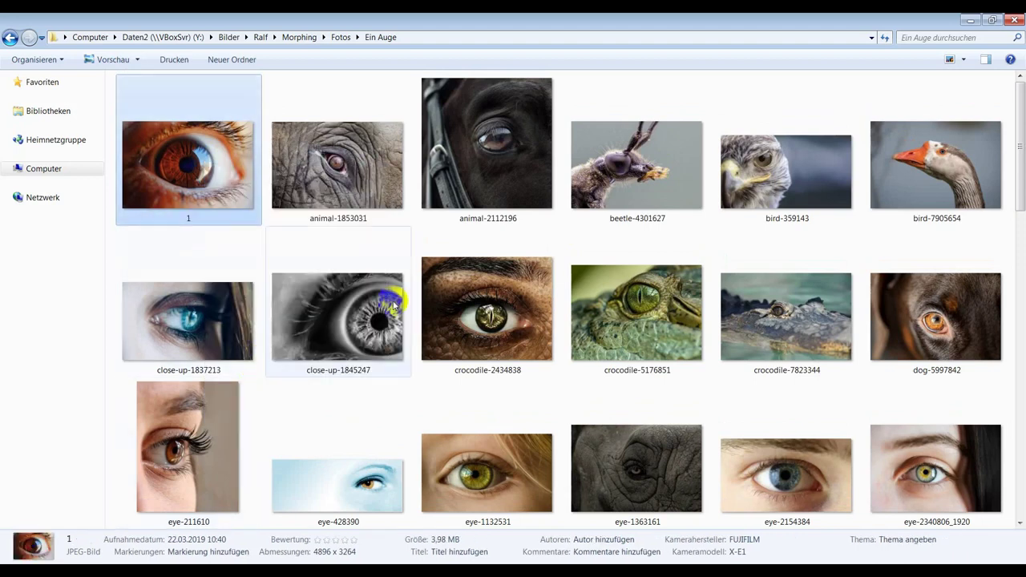
# Step: Rename the elephant eye photo animal-1853031 as 2
pyautogui.press('Right')
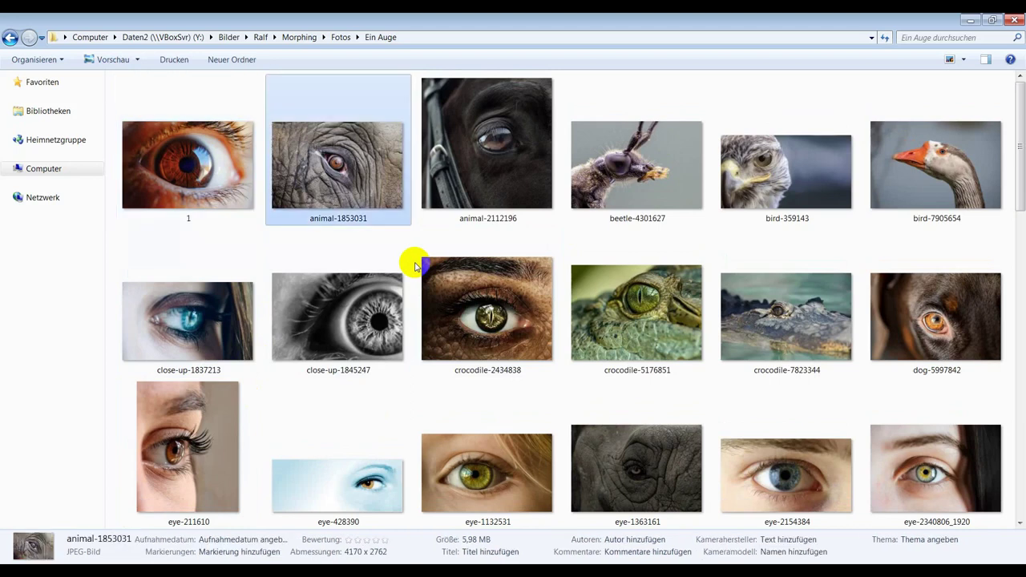
pyautogui.press('Right')
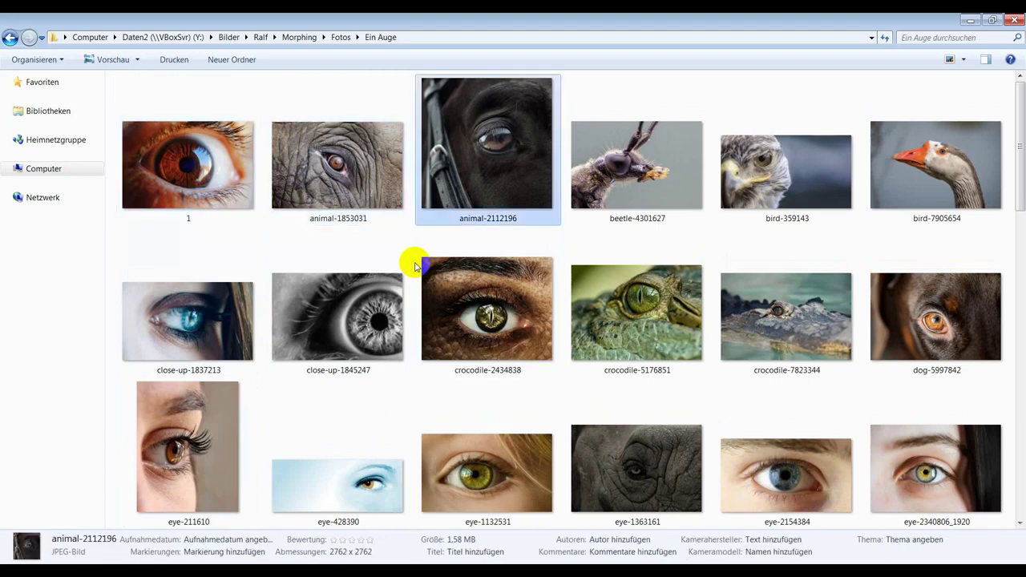
pyautogui.press('Left')
pyautogui.press('F2')
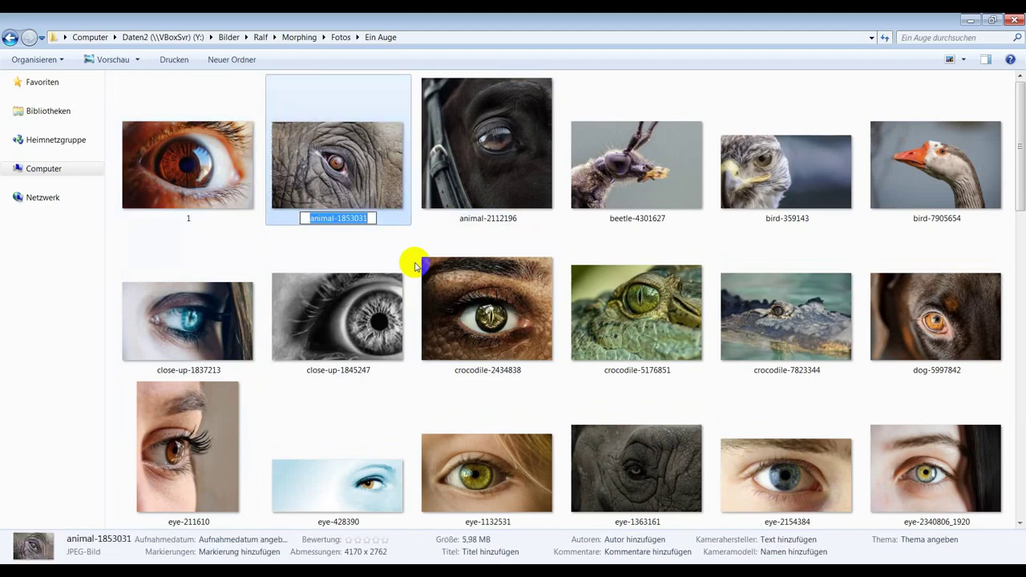
pyautogui.write('2')
pyautogui.press('Return')
# Step: Rename the horse eye photo animal-2112196 as 3 and the beetle photo as 4
pyautogui.press('Right')
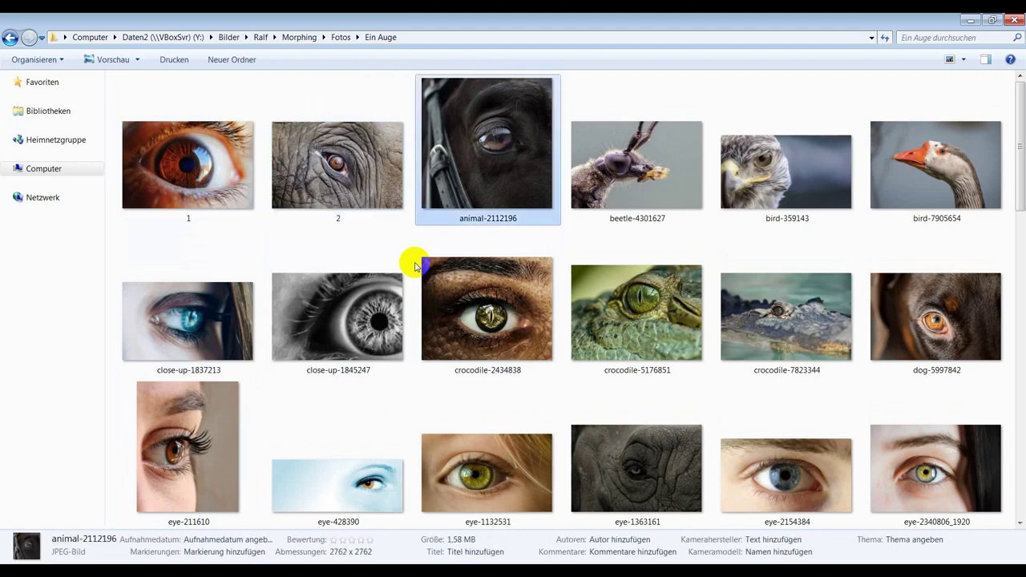
pyautogui.press('F2')
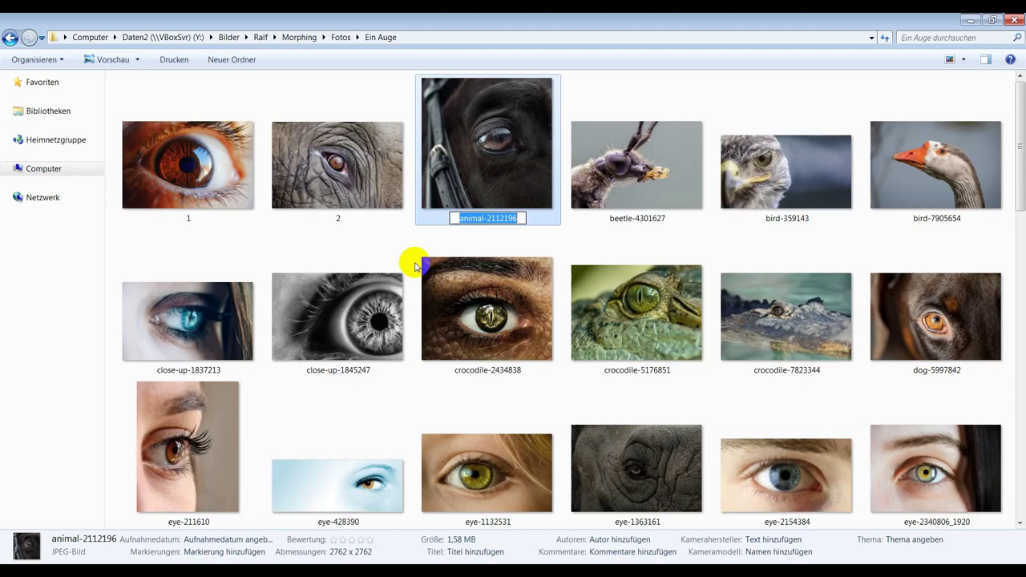
pyautogui.write('3')
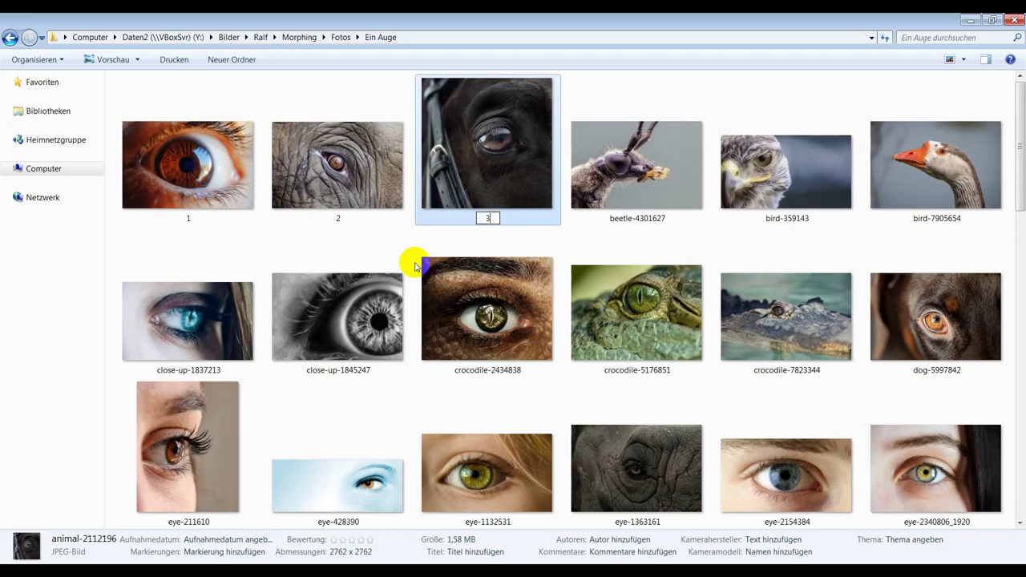
pyautogui.press('Tab')
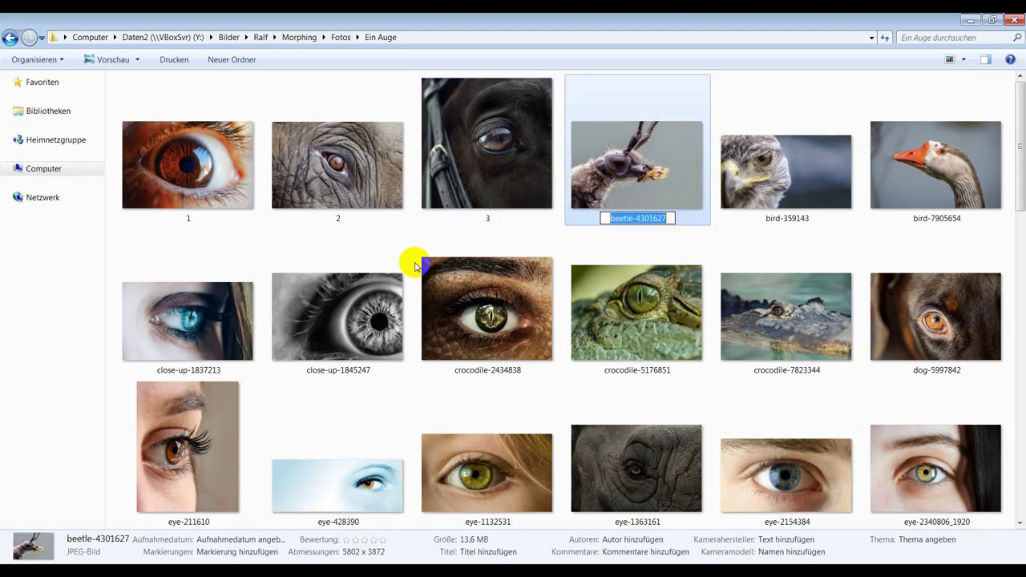
pyautogui.write('4')
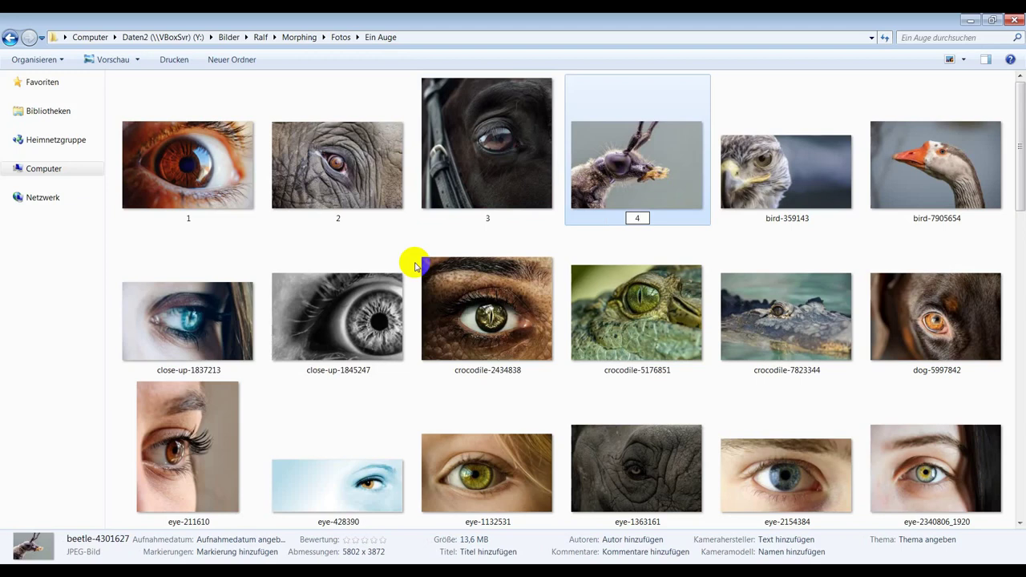
pyautogui.press('Tab')
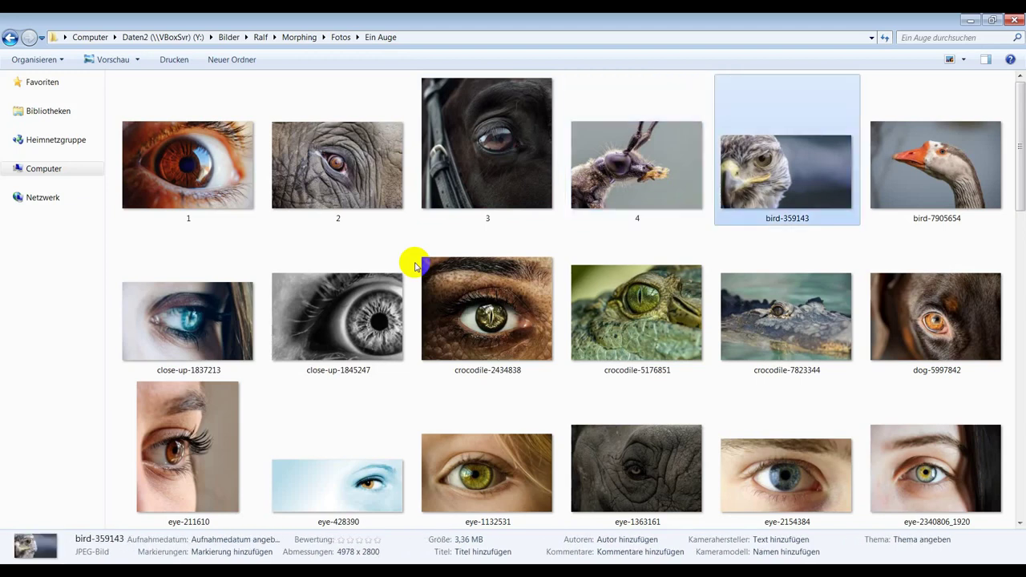
# Step: Rename the two bird photos, bird-359143 and bird-7905654, as 5 and 6
pyautogui.press('F2')
pyautogui.write('5')
pyautogui.press('Tab')
pyautogui.press('F2')
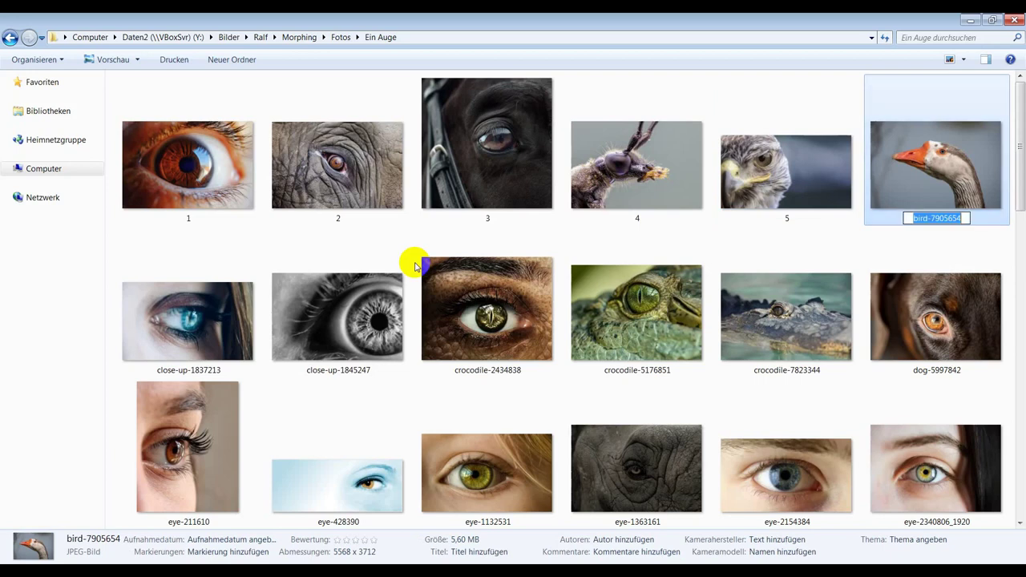
pyautogui.write('6')
pyautogui.press('Return')
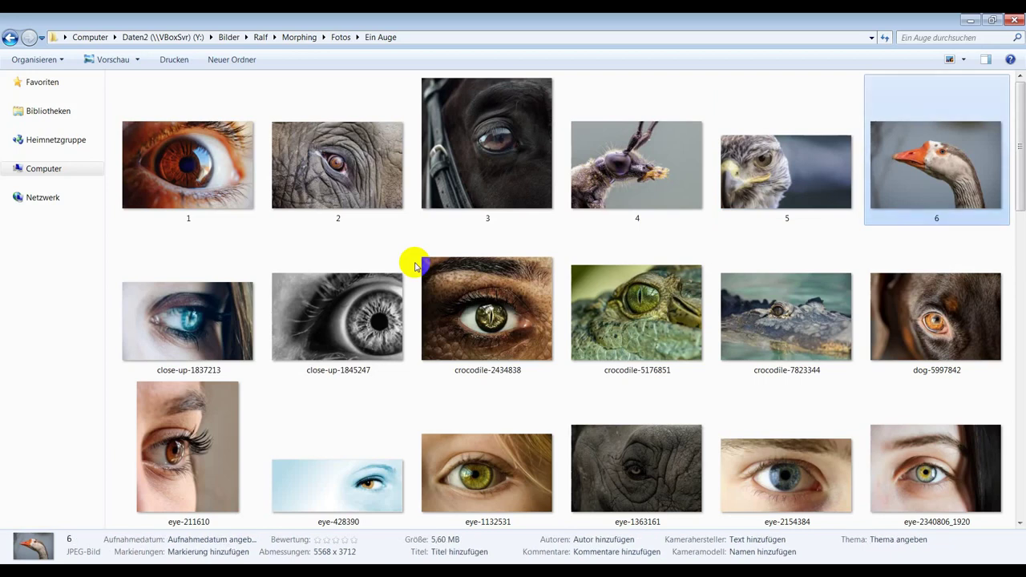
# Step: Rename the two close-up photos, close-up-1837213 and close-up-1845247, as 7 and 8
pyautogui.press('Right')
pyautogui.press('F2')
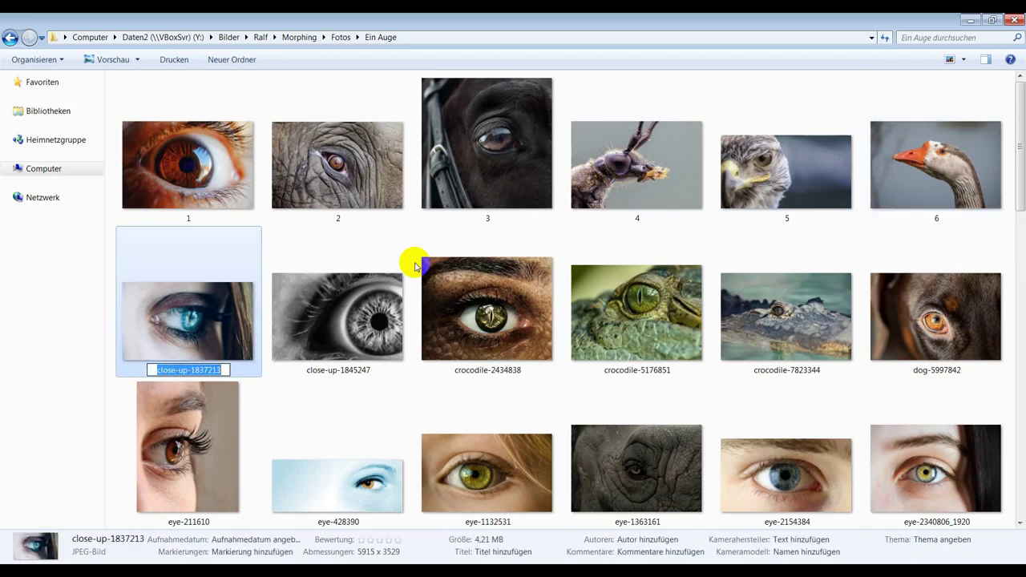
pyautogui.write('7')
pyautogui.press('Return')
pyautogui.press('Right')
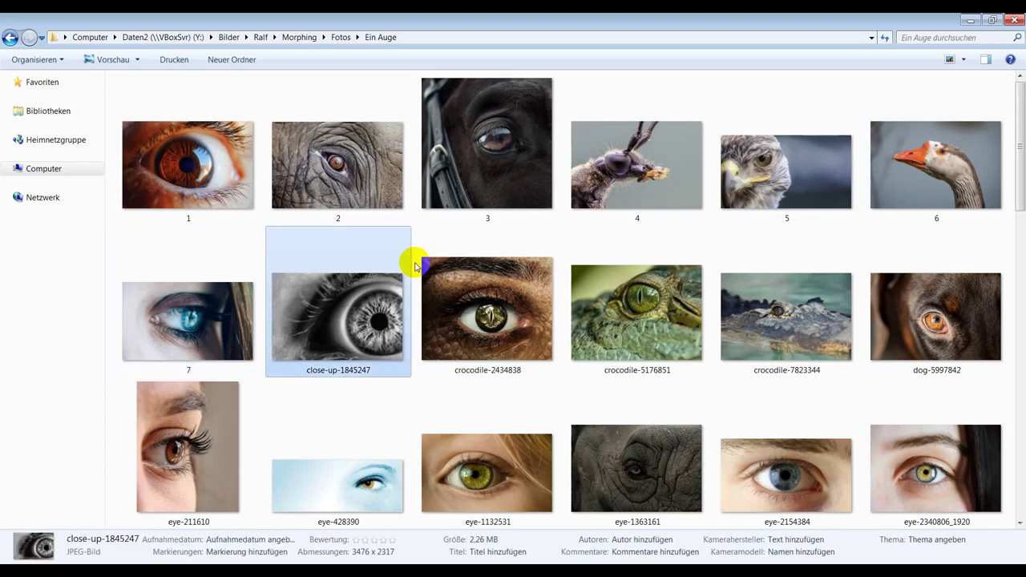
pyautogui.press('F2')
pyautogui.write('8')
pyautogui.press('Return')
# Step: Rename the crocodile-2434838 photo as 9 and enter 10 as the name of crocodile-5176851
pyautogui.press('Right')
pyautogui.press('F2')
pyautogui.write('9')
pyautogui.press('Return')
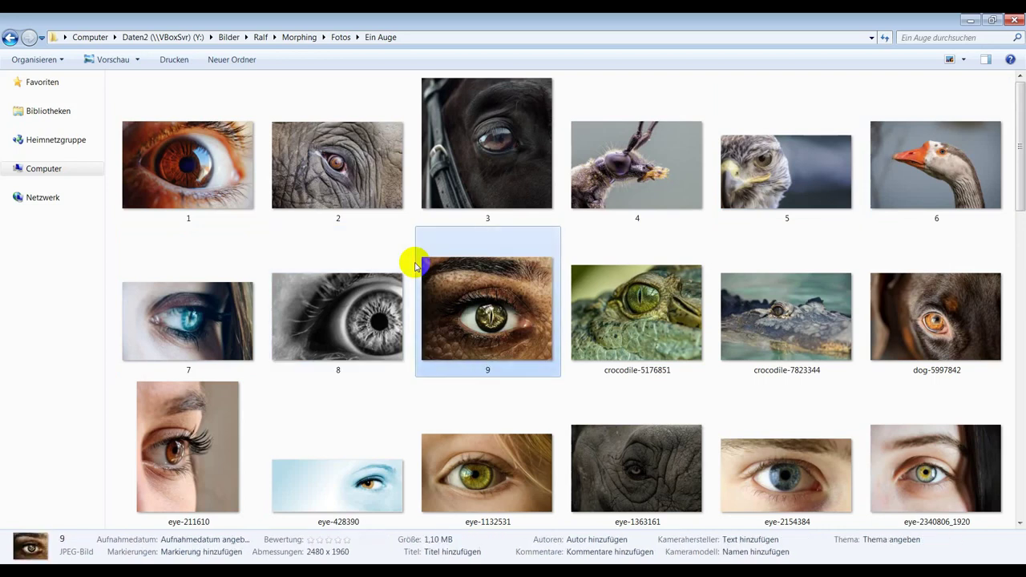
pyautogui.press('Right')
pyautogui.press('F2')
pyautogui.write('10')
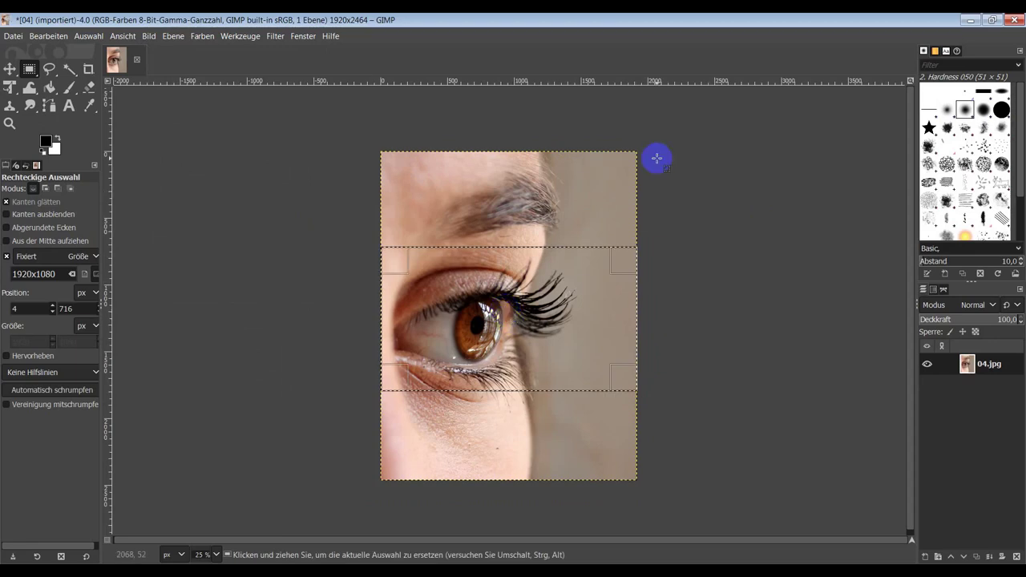
# Step: Switch to GIMP, crop image 04 to the rectangular selection around the eye, and flip its view horizontally
pyautogui.click(148, 36)
pyautogui.click(259, 248)
pyautogui.click(144, 36)
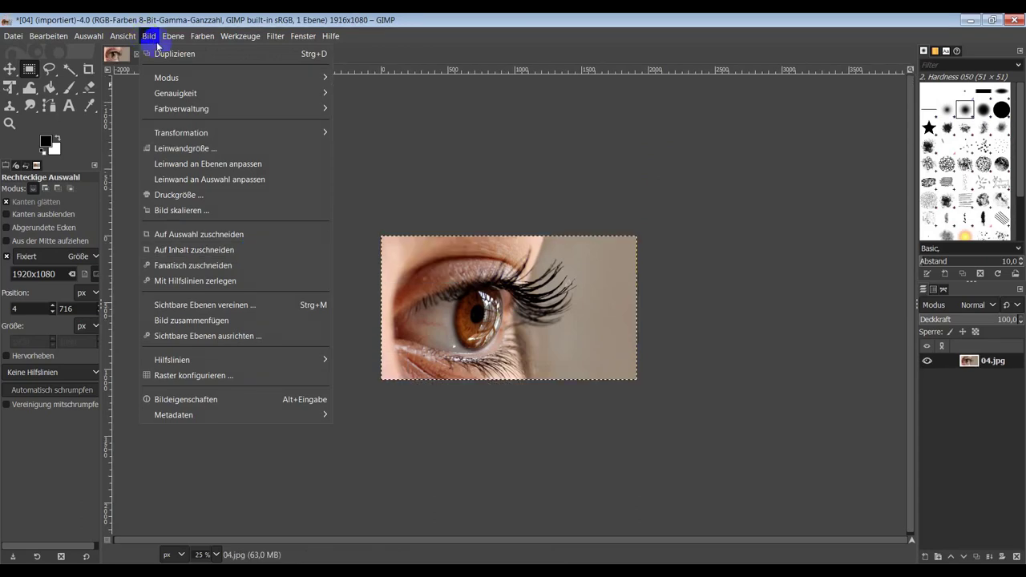
pyautogui.moveTo(98, 37)
pyautogui.moveTo(44, 38)
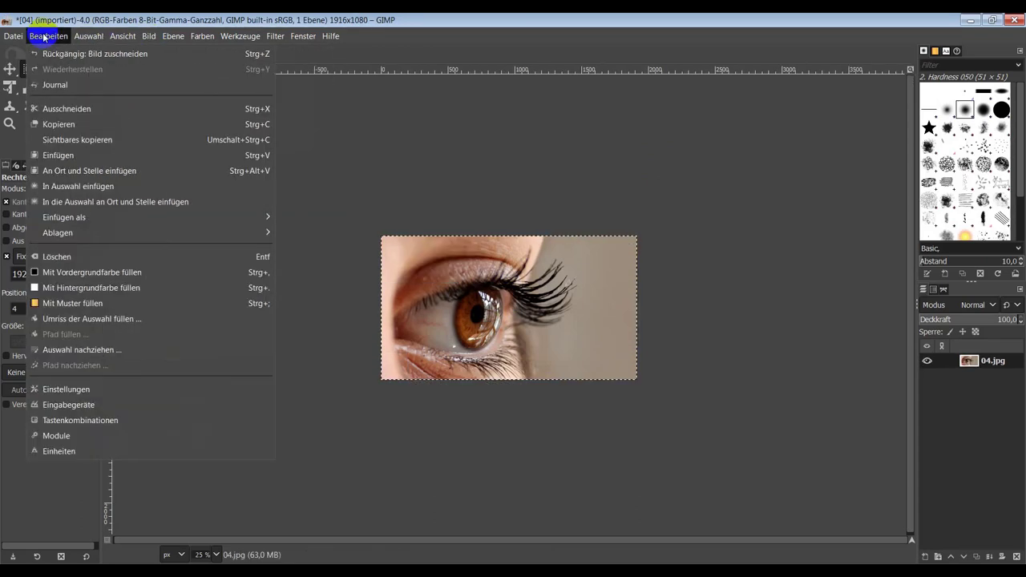
pyautogui.moveTo(6, 39)
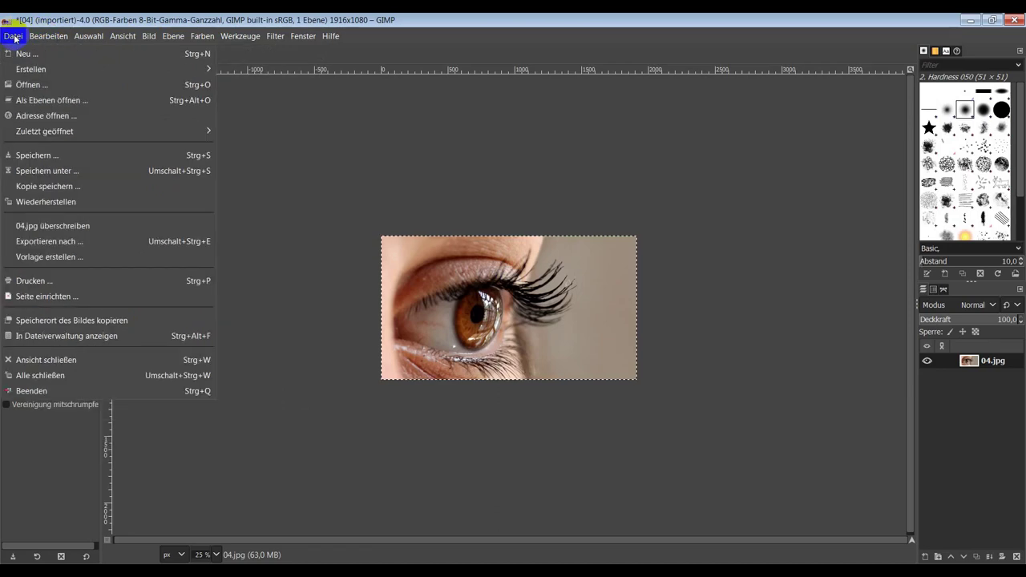
pyautogui.moveTo(265, 118)
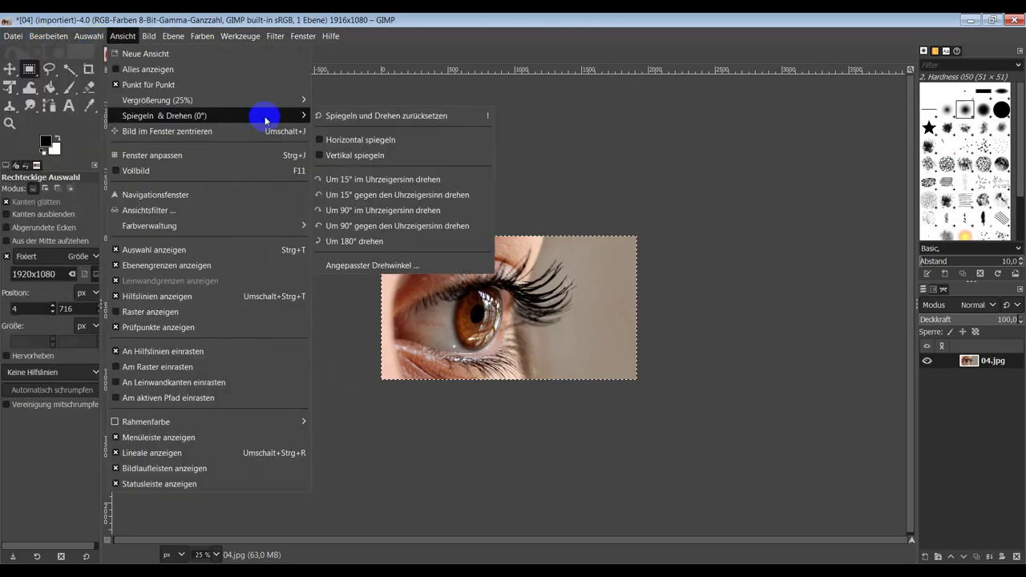
pyautogui.click(361, 140)
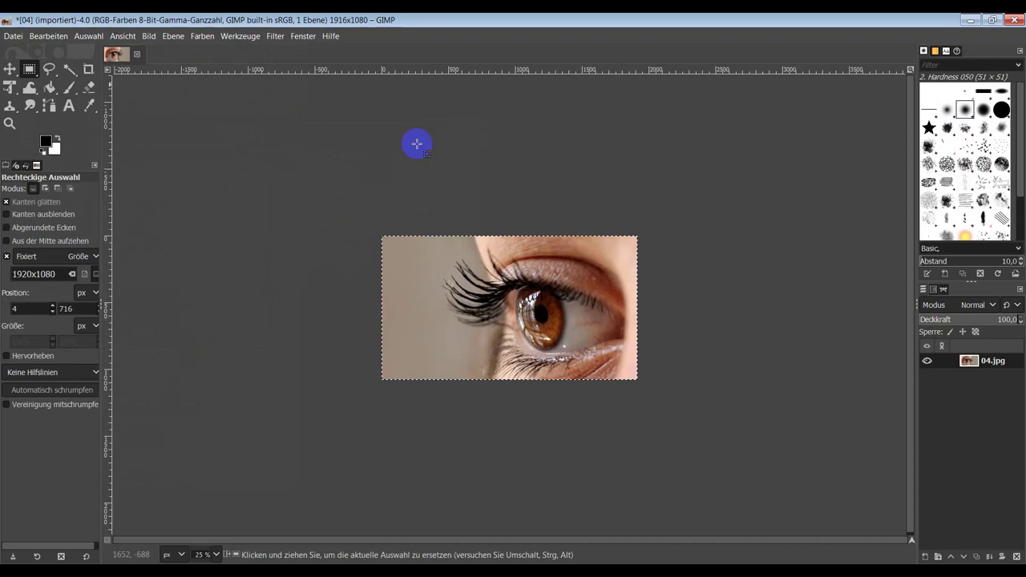
# Step: Overwrite 04.jpg with the edited image and close it
pyautogui.click(13, 37)
pyautogui.click(68, 227)
pyautogui.hotkey('ctrl', 'w')
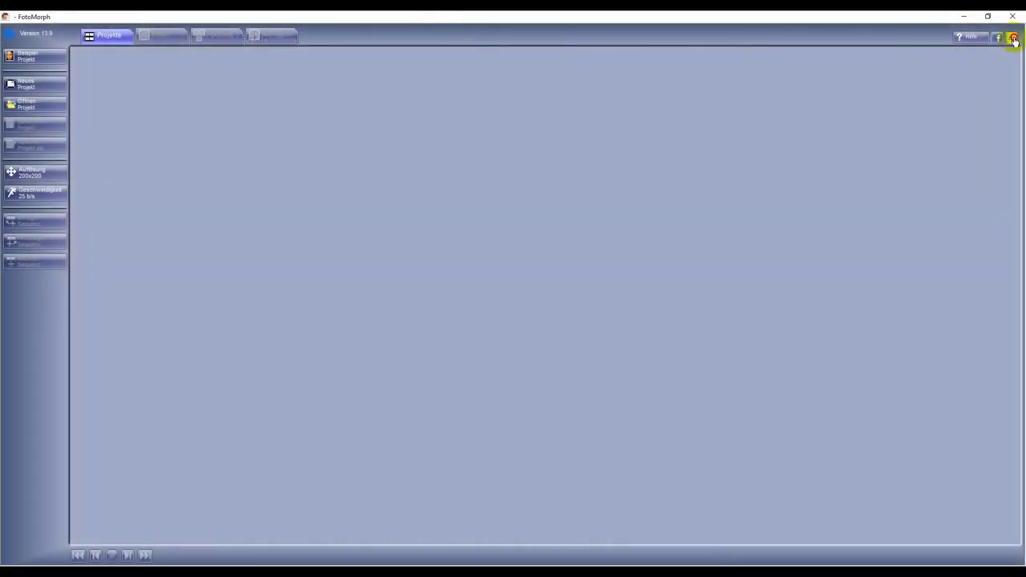
# Step: Switch to FotoMorph and set the interface language to Deutsch
pyautogui.click(1013, 38)
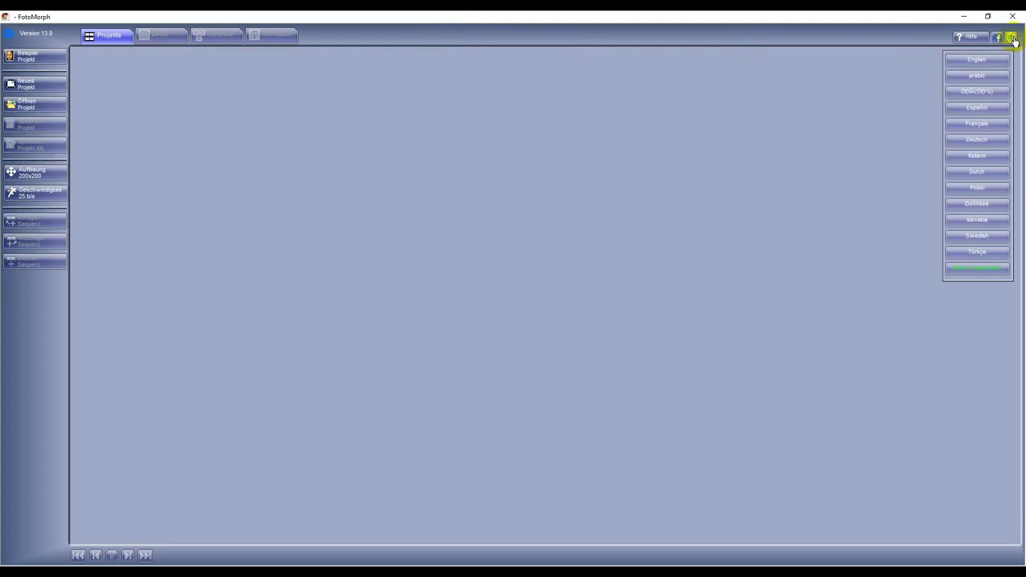
pyautogui.click(964, 142)
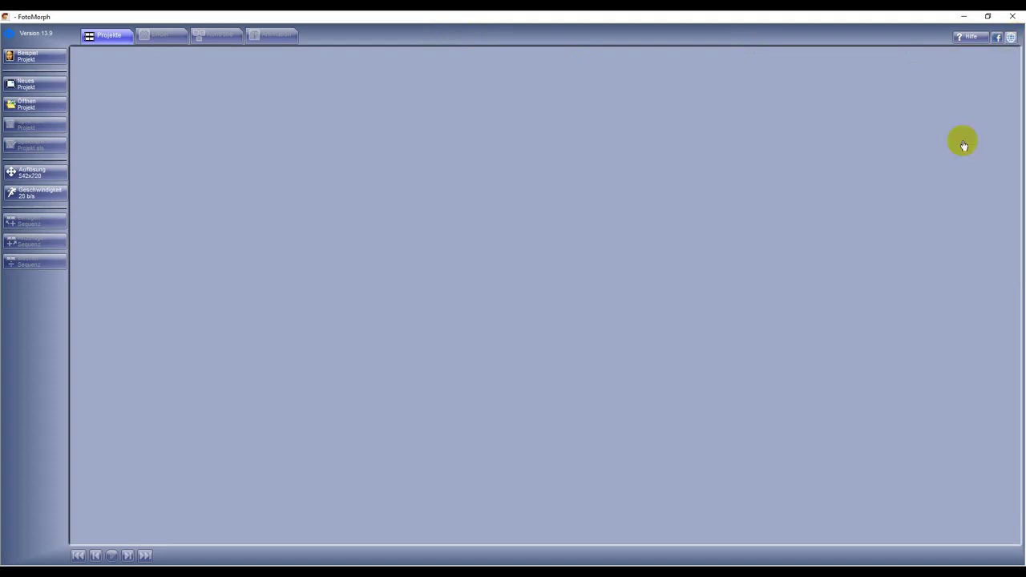
pyautogui.click(1012, 39)
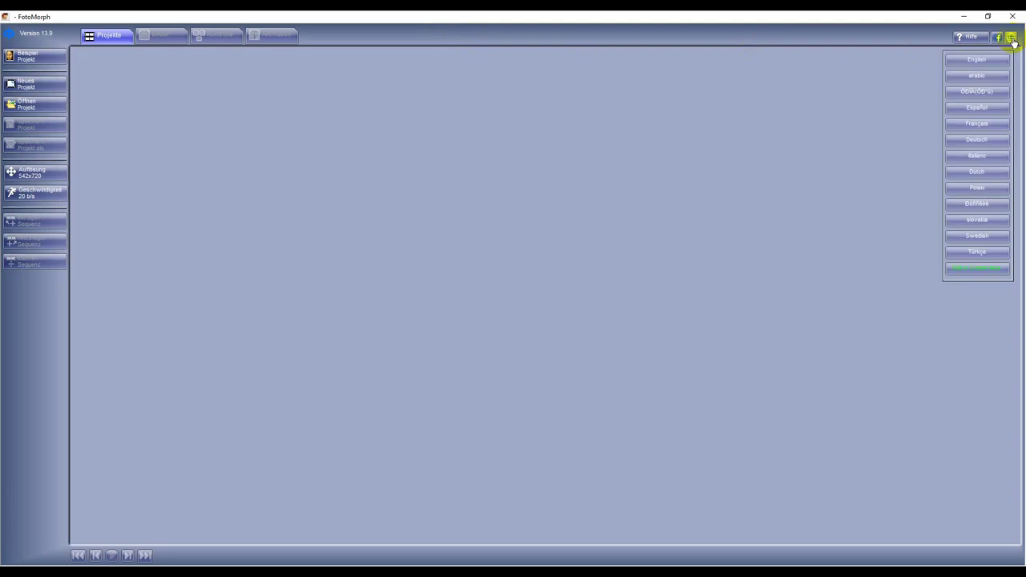
pyautogui.click(987, 144)
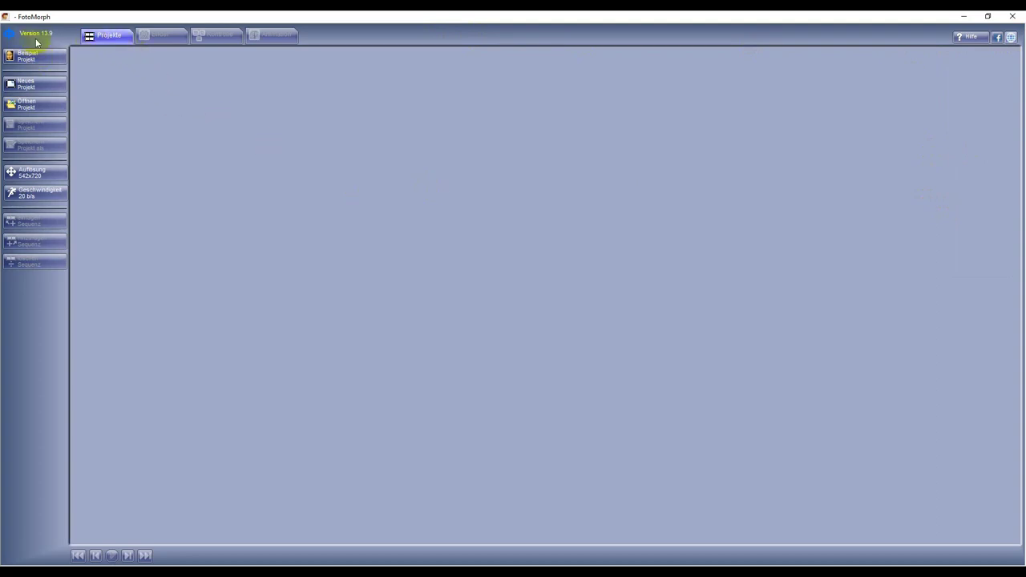
# Step: Set the animation resolution to a custom size of 1920 × 1080
pyautogui.click(46, 175)
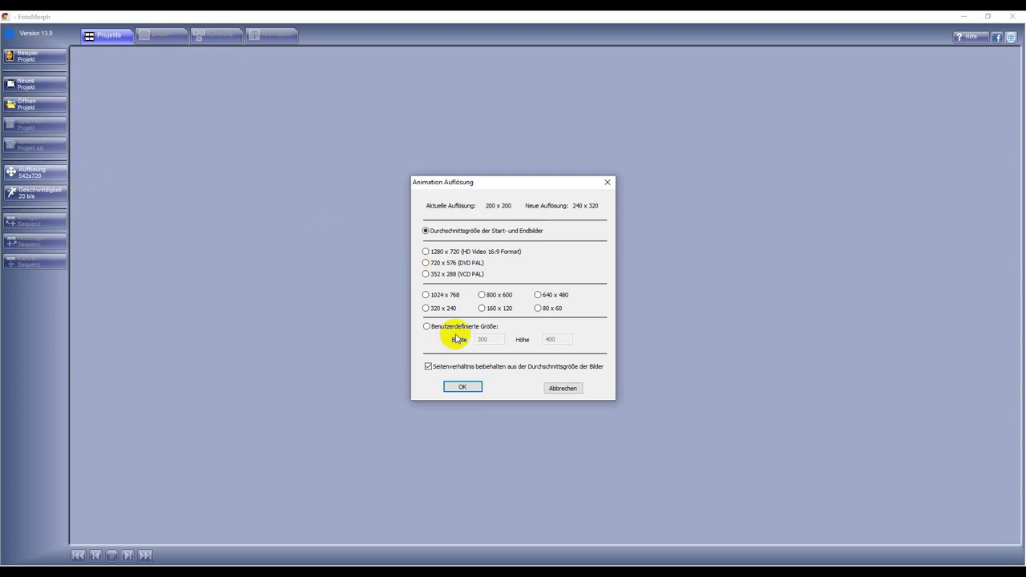
pyautogui.click(481, 327)
pyautogui.doubleClick(493, 340)
pyautogui.write('1920')
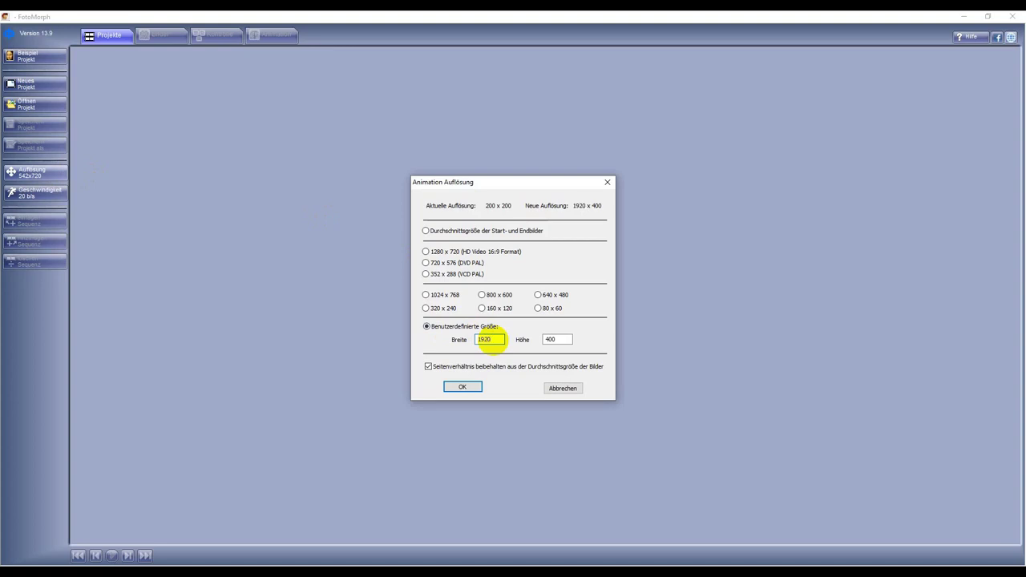
pyautogui.write('108')
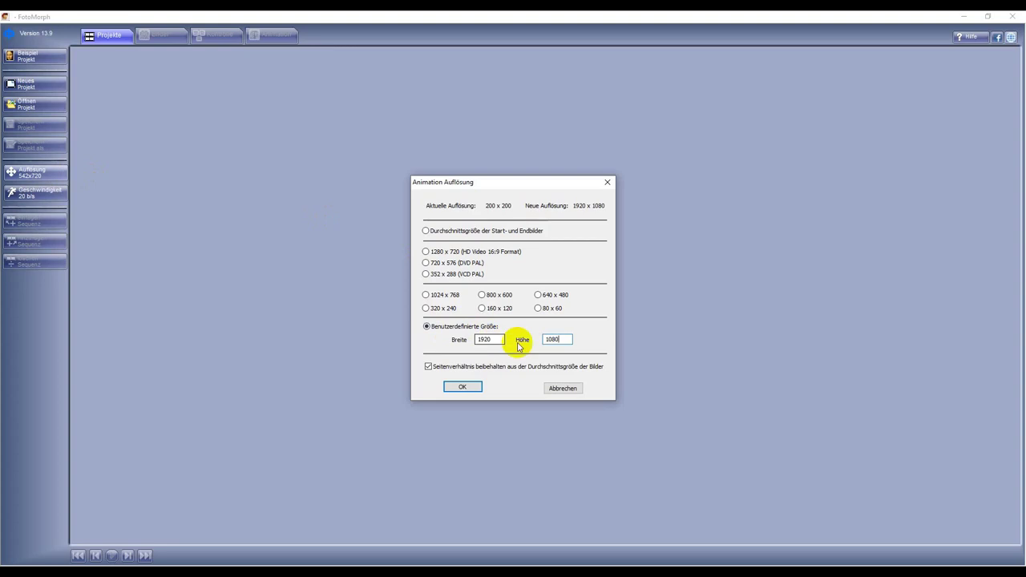
pyautogui.click(465, 390)
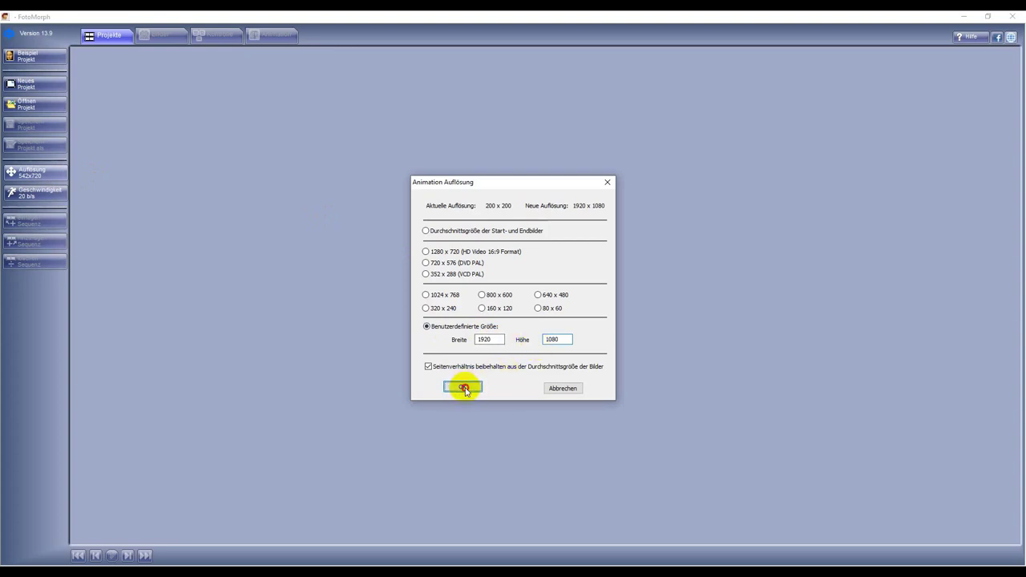
# Step: Set the animation speed to 25 frames per second and create a new project starting with a morph sequence
pyautogui.click(54, 196)
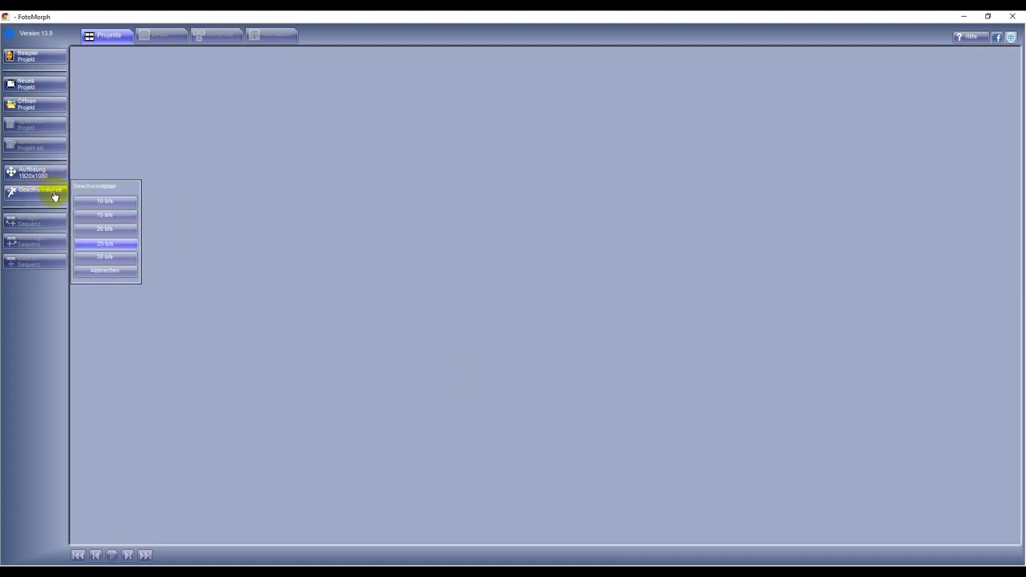
pyautogui.click(114, 246)
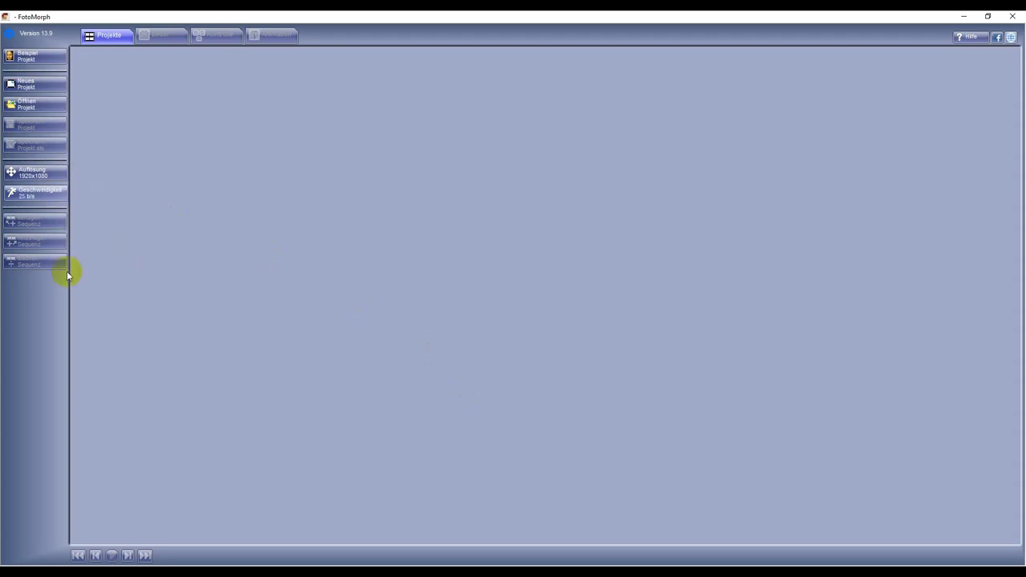
pyautogui.click(28, 85)
pyautogui.click(94, 95)
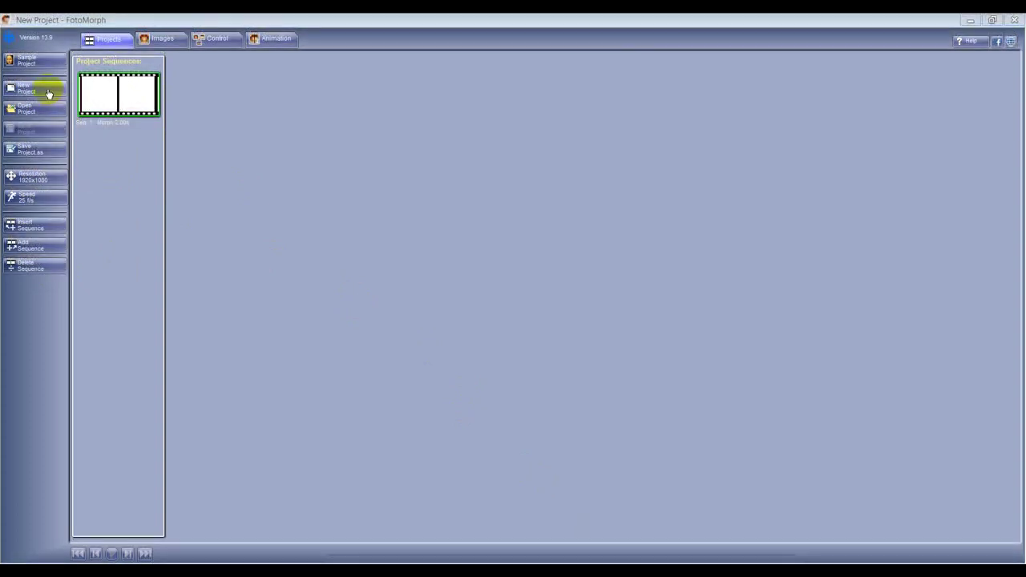
pyautogui.click(48, 94)
pyautogui.click(99, 98)
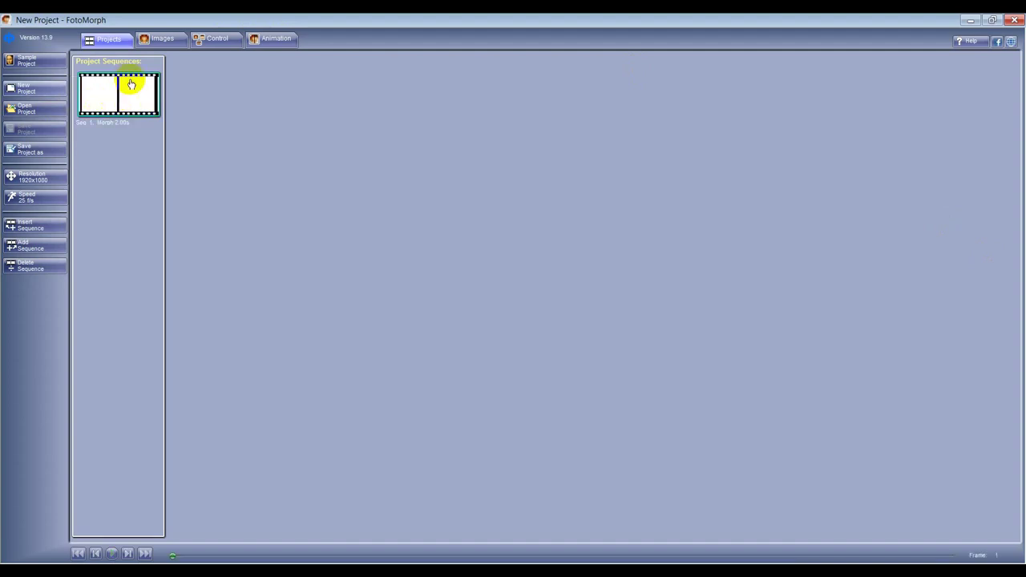
# Step: Load photo 01_2 from the Fotos > Ein Auge folder as the first sequence's start image
pyautogui.click(159, 41)
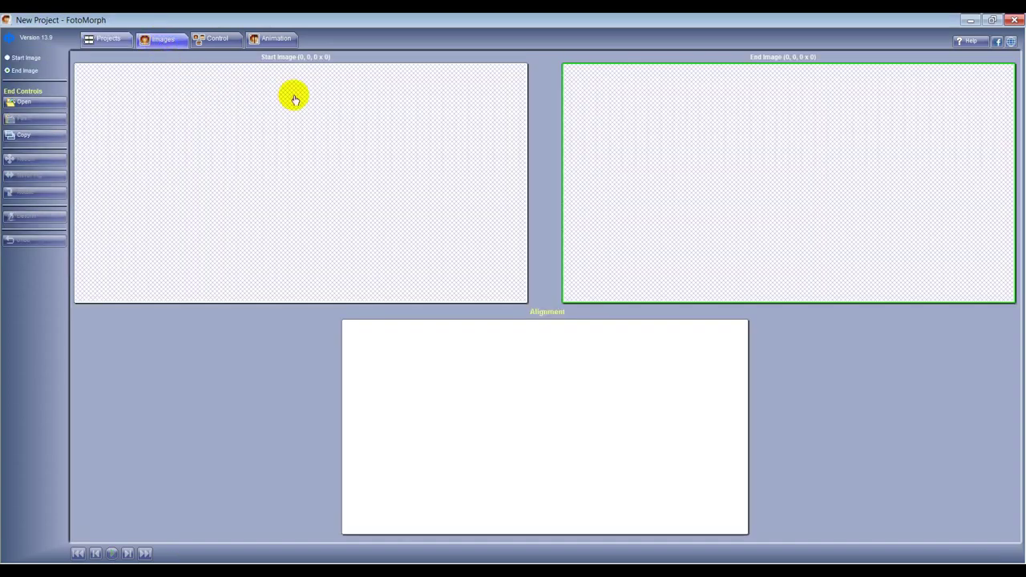
pyautogui.click(144, 117)
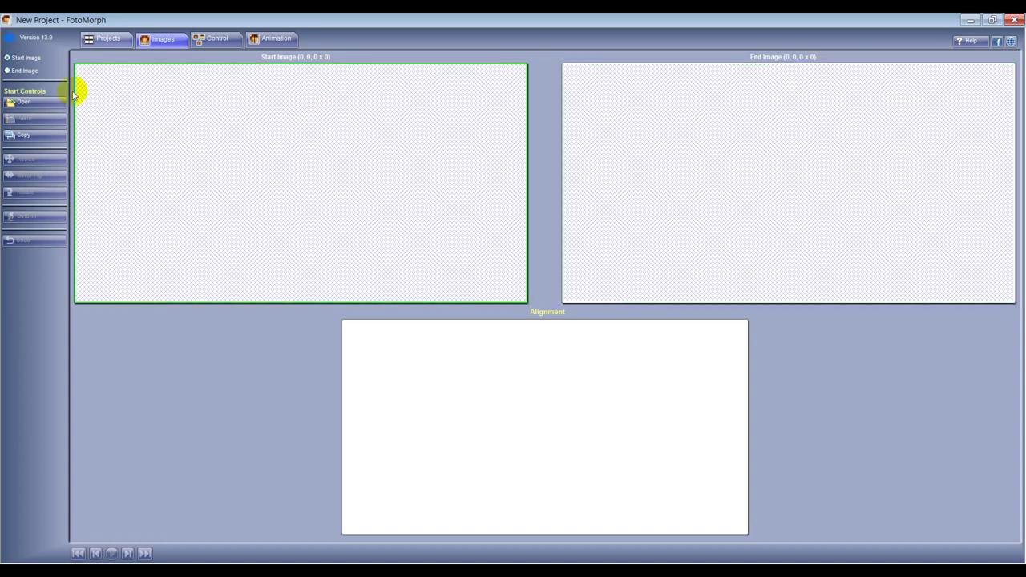
pyautogui.click(32, 103)
pyautogui.doubleClick(498, 297)
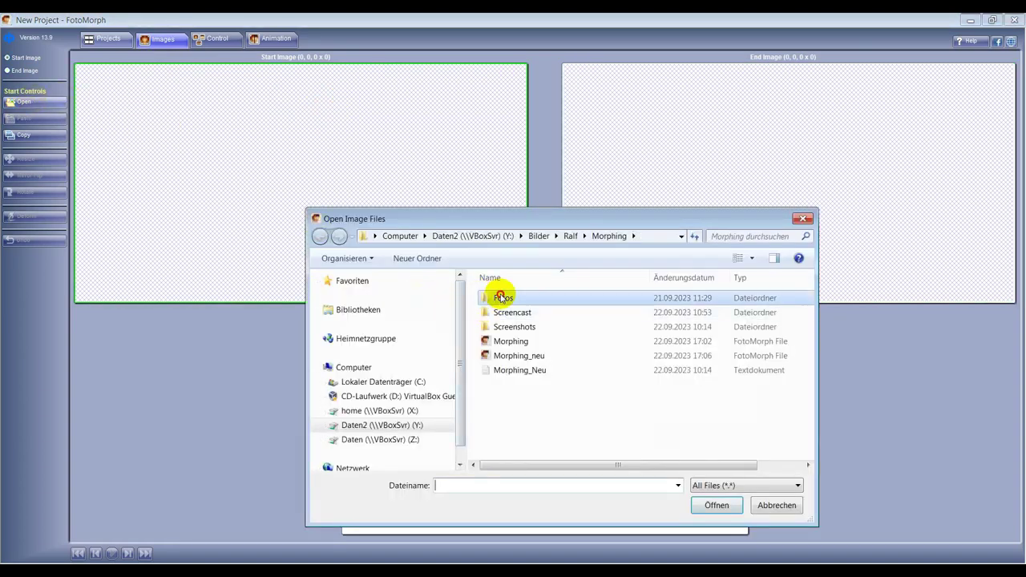
pyautogui.doubleClick(500, 297)
pyautogui.click(500, 299)
pyautogui.click(506, 312)
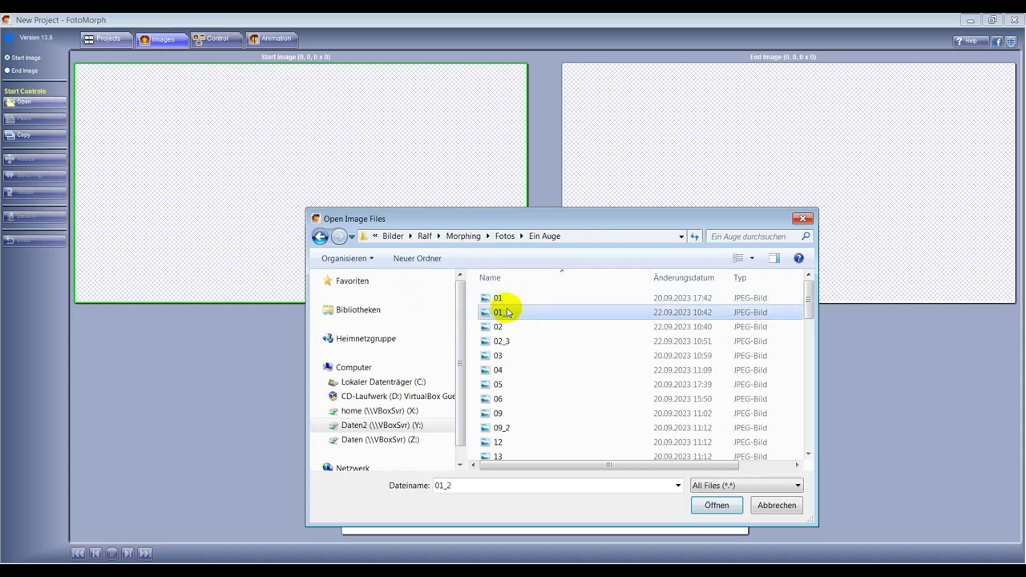
pyautogui.doubleClick(509, 314)
# Step: Load photo 01 as the first sequence's end image
pyautogui.click(676, 216)
pyautogui.click(36, 103)
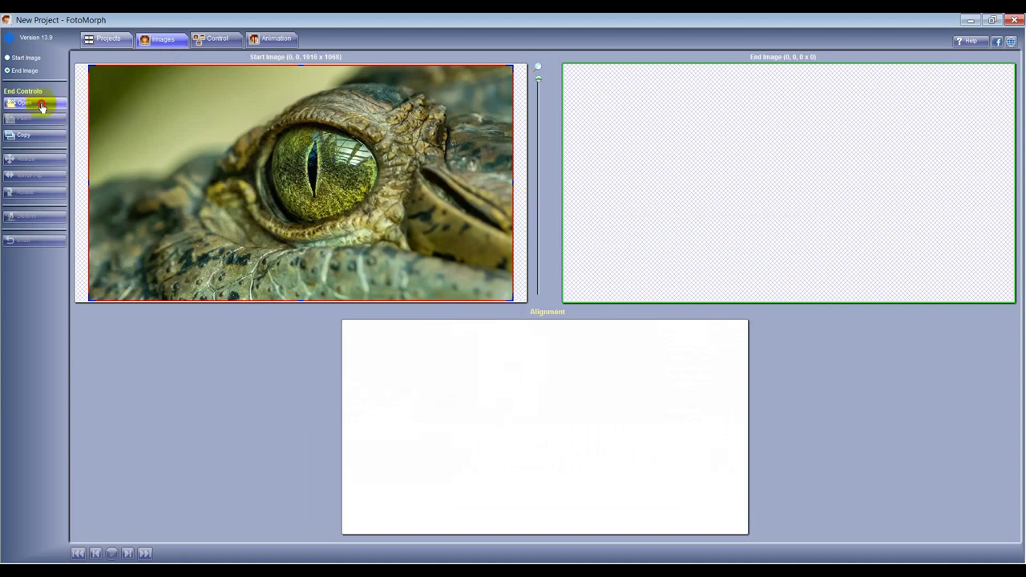
pyautogui.doubleClick(513, 301)
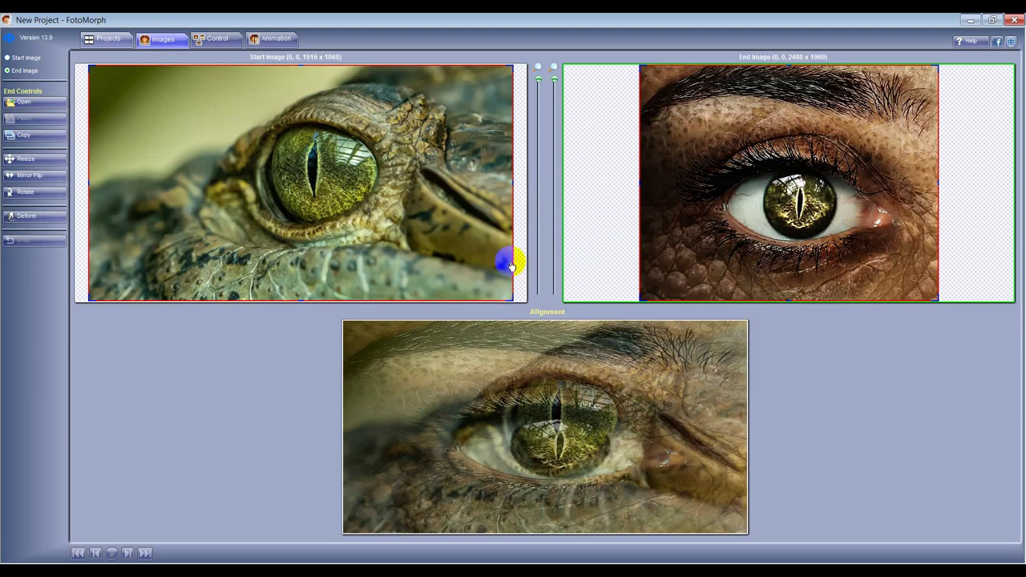
# Step: Add a second morph sequence to the end of the project
pyautogui.click(108, 38)
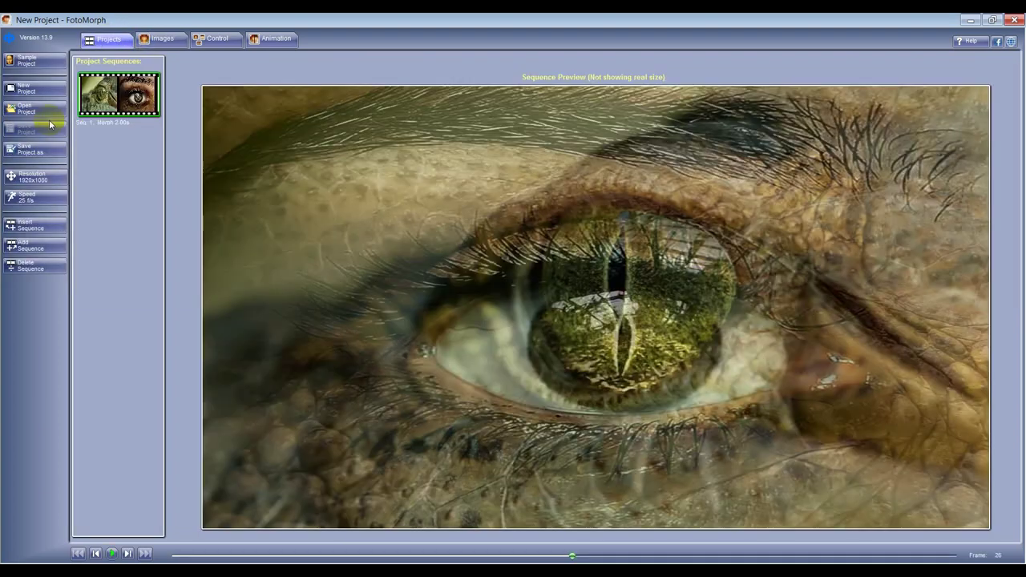
pyautogui.click(46, 246)
pyautogui.click(112, 253)
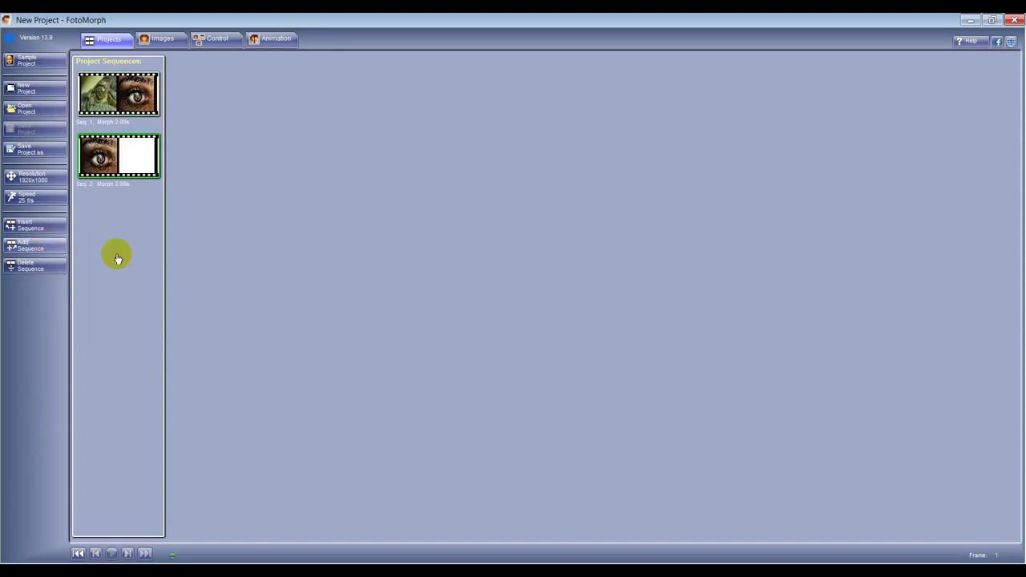
# Step: Show the photo folder as large icons and load 02_3 as the second sequence's end image
pyautogui.click(90, 161)
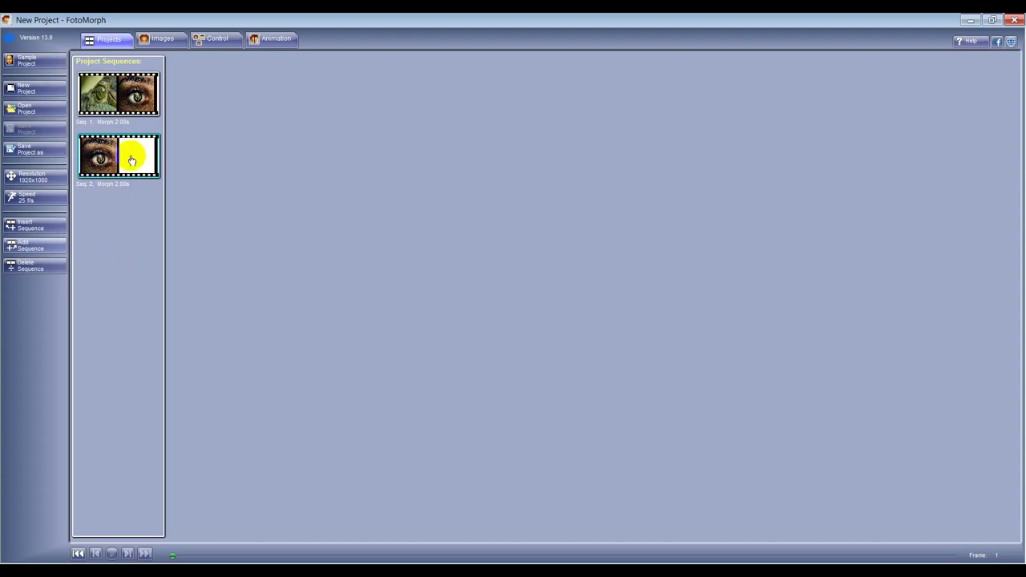
pyautogui.click(172, 38)
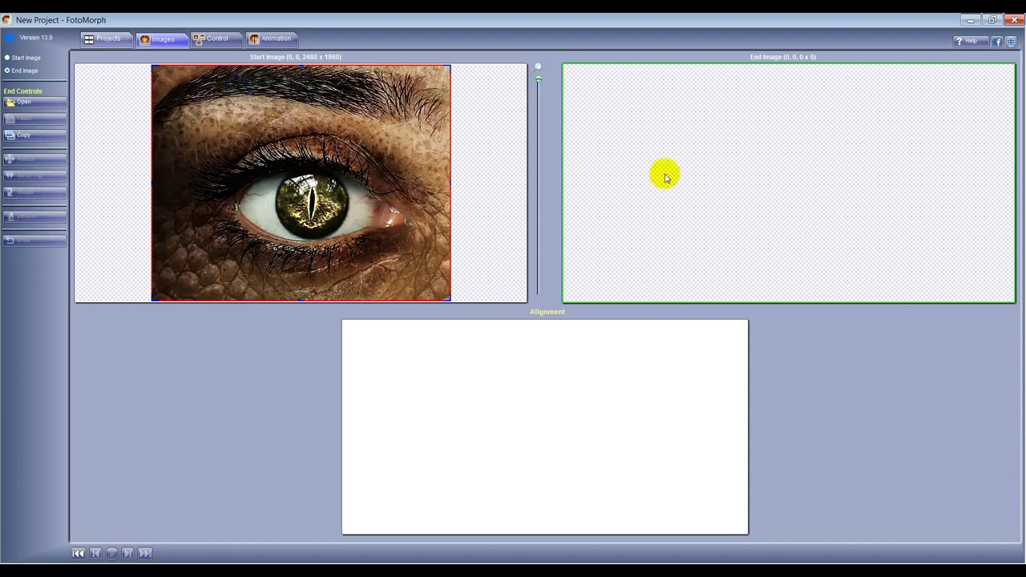
pyautogui.click(35, 102)
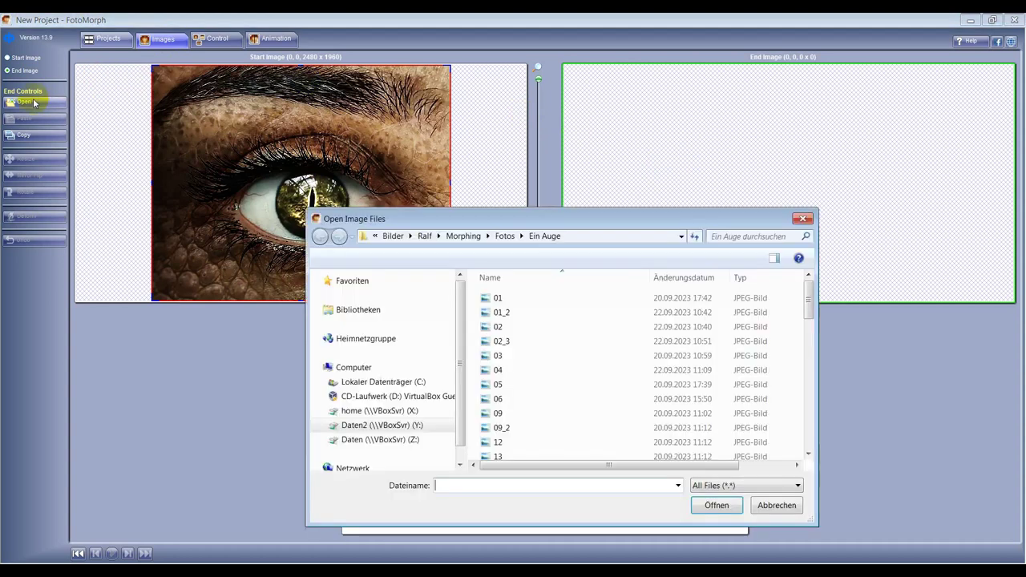
pyautogui.click(507, 342)
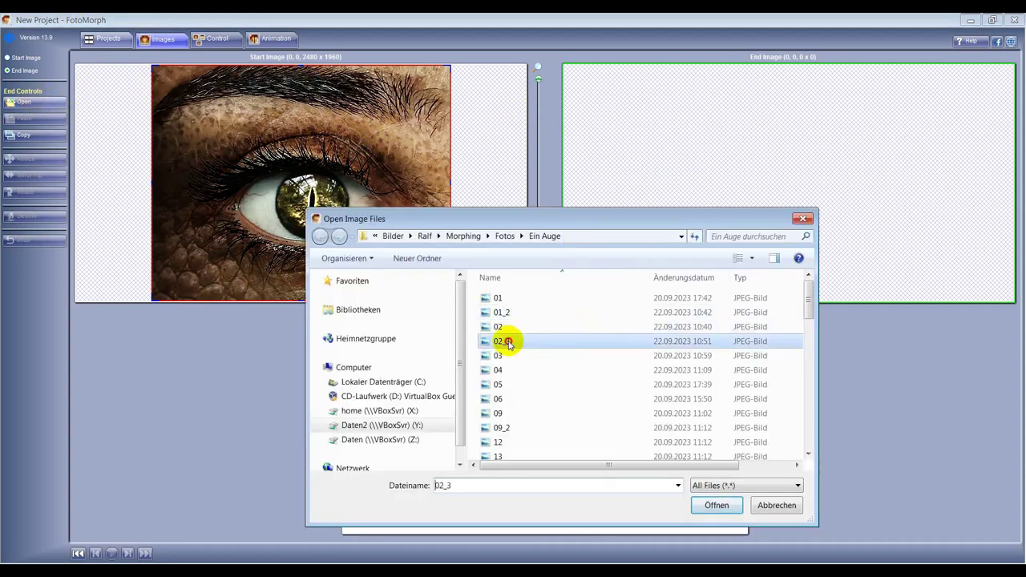
pyautogui.click(758, 258)
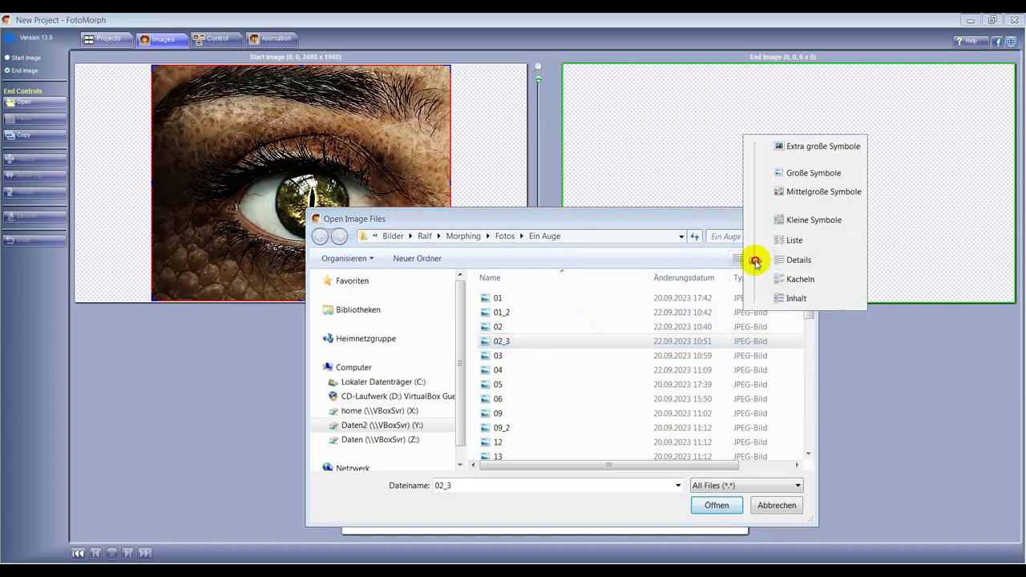
pyautogui.click(813, 171)
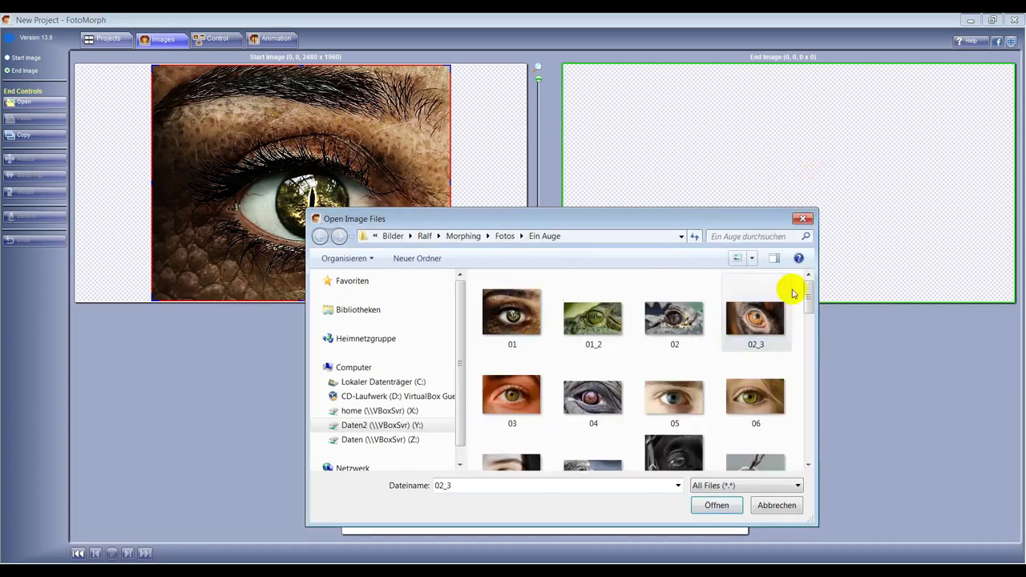
pyautogui.doubleClick(767, 328)
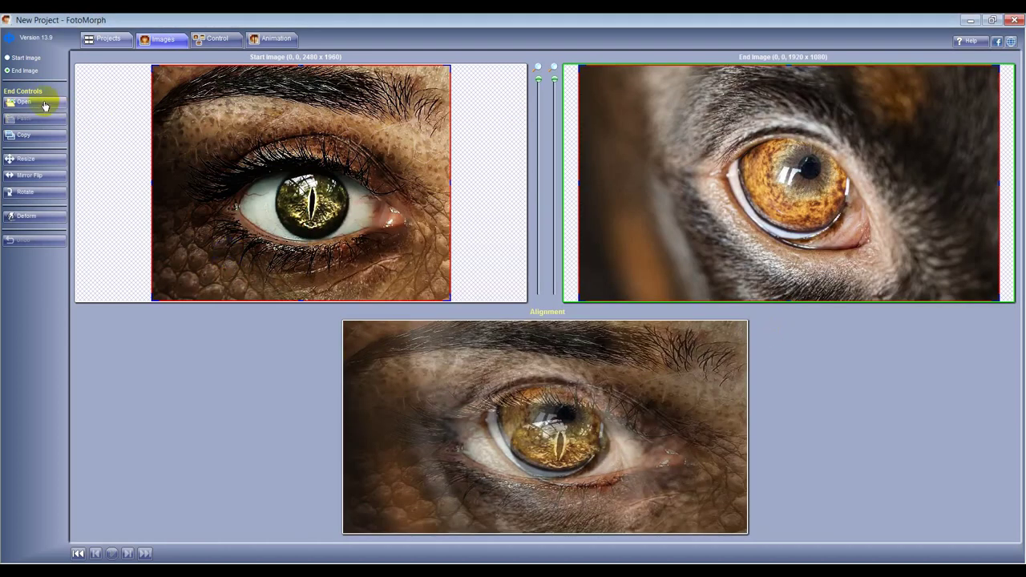
# Step: Add a third morph sequence and load photo 02 as its end image
pyautogui.click(113, 39)
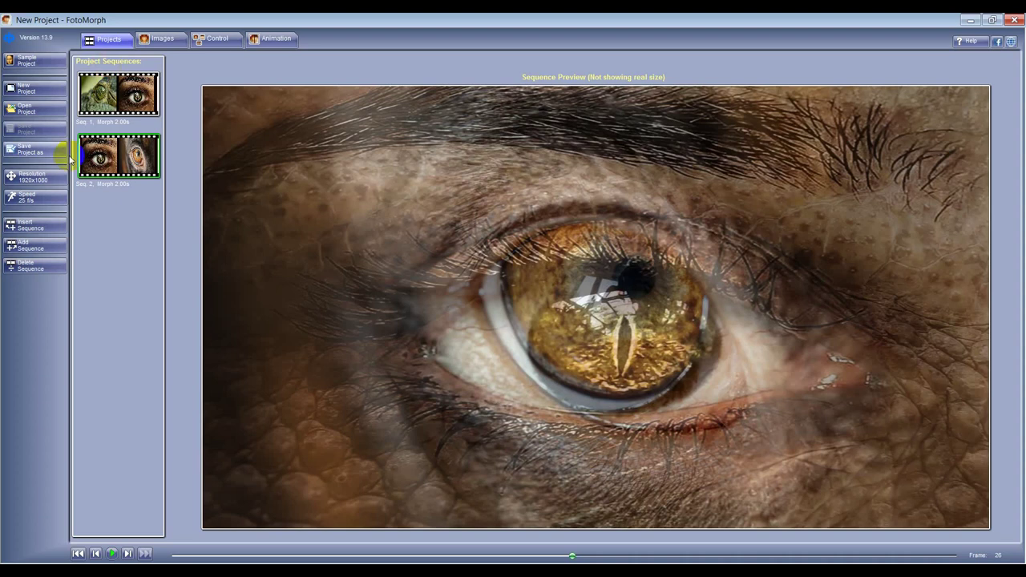
pyautogui.click(37, 246)
pyautogui.click(83, 255)
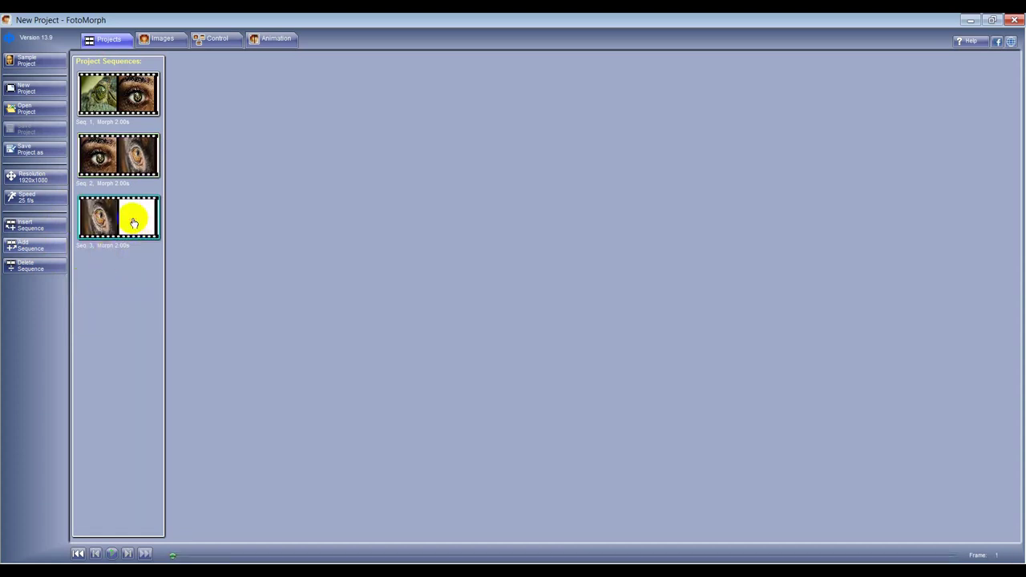
pyautogui.click(154, 38)
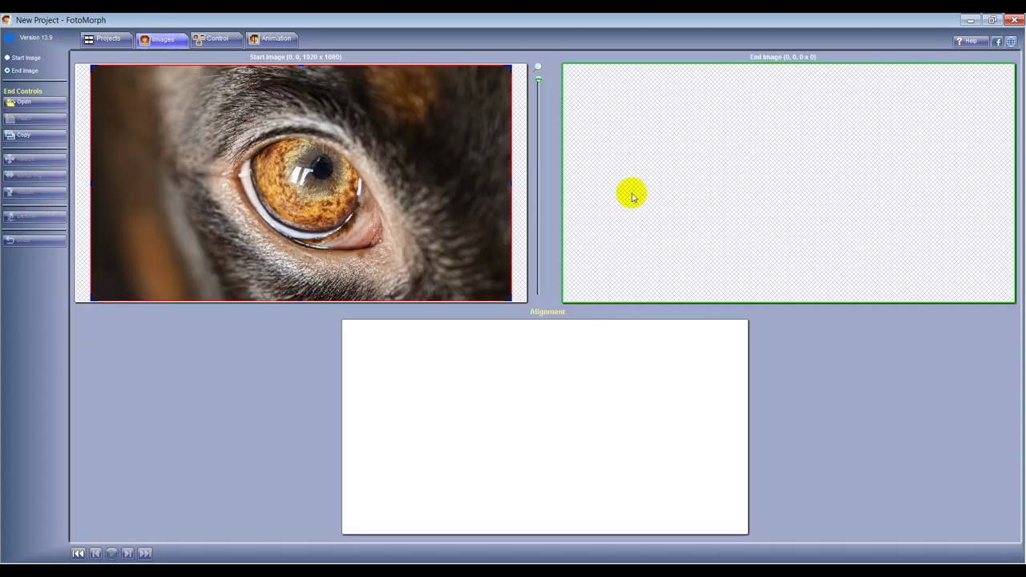
pyautogui.click(32, 102)
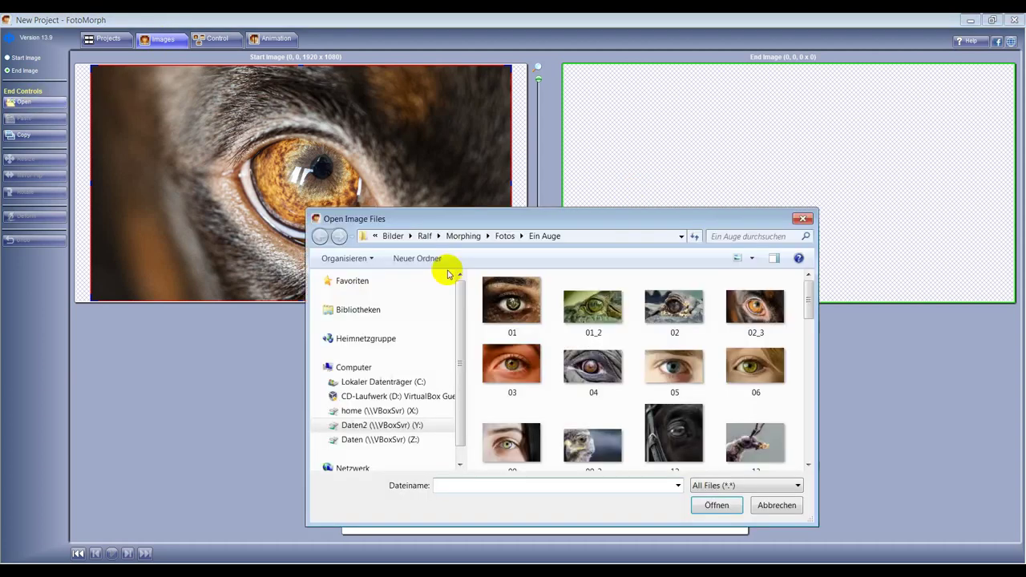
pyautogui.click(676, 313)
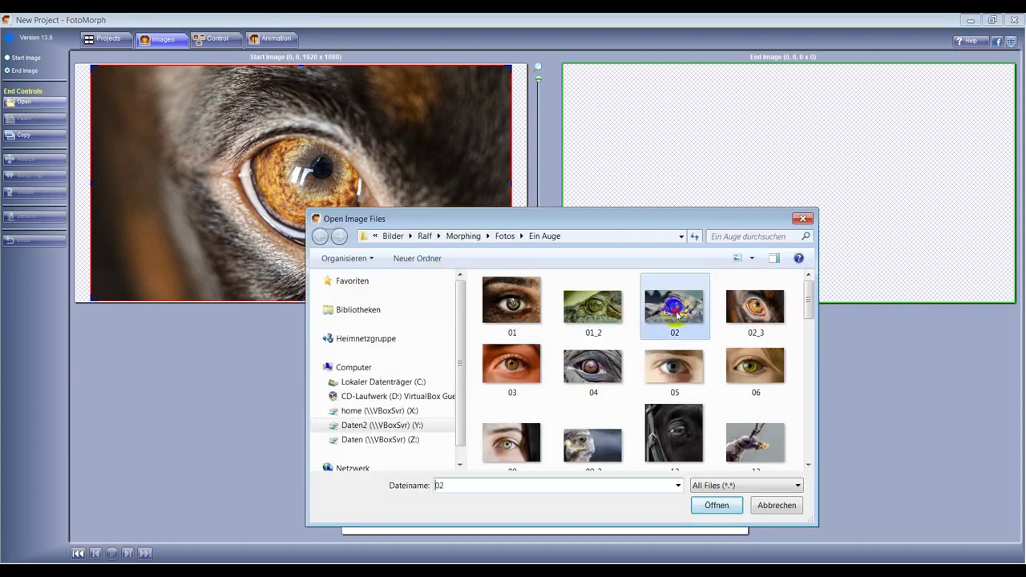
pyautogui.click(683, 432)
pyautogui.click(712, 507)
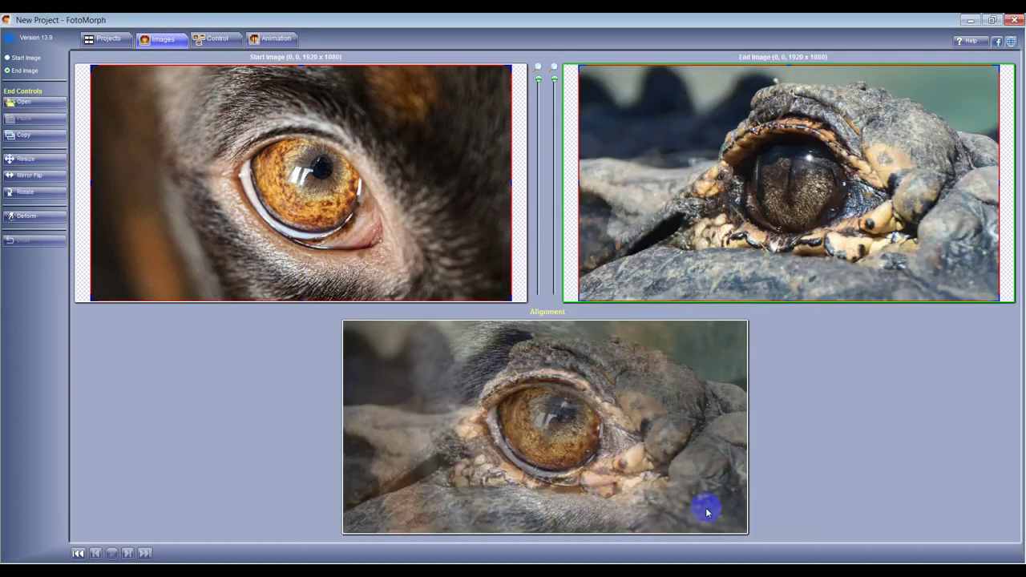
# Step: Add a fourth morph sequence and load photo 03 as its end image
pyautogui.click(116, 41)
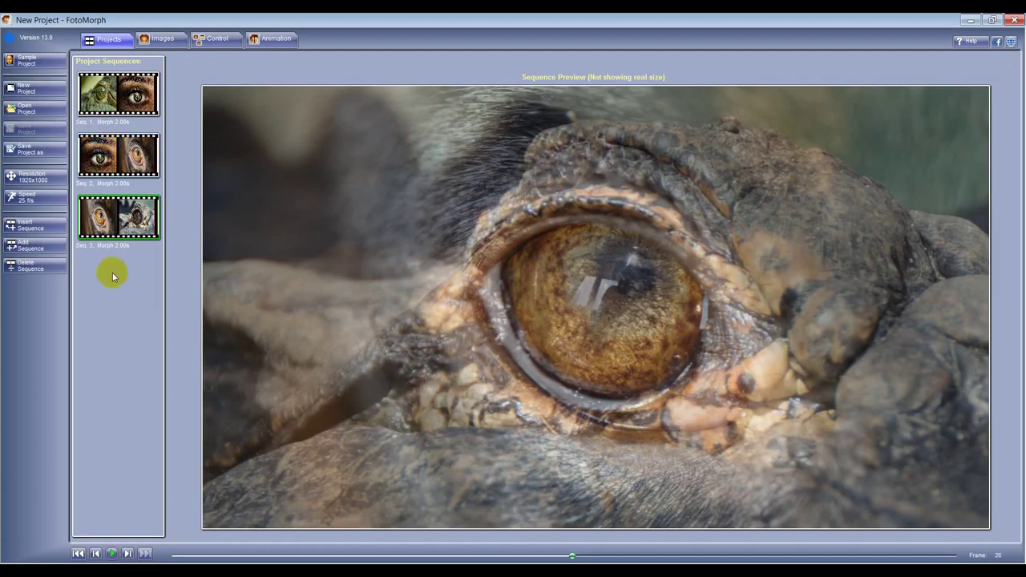
pyautogui.click(32, 245)
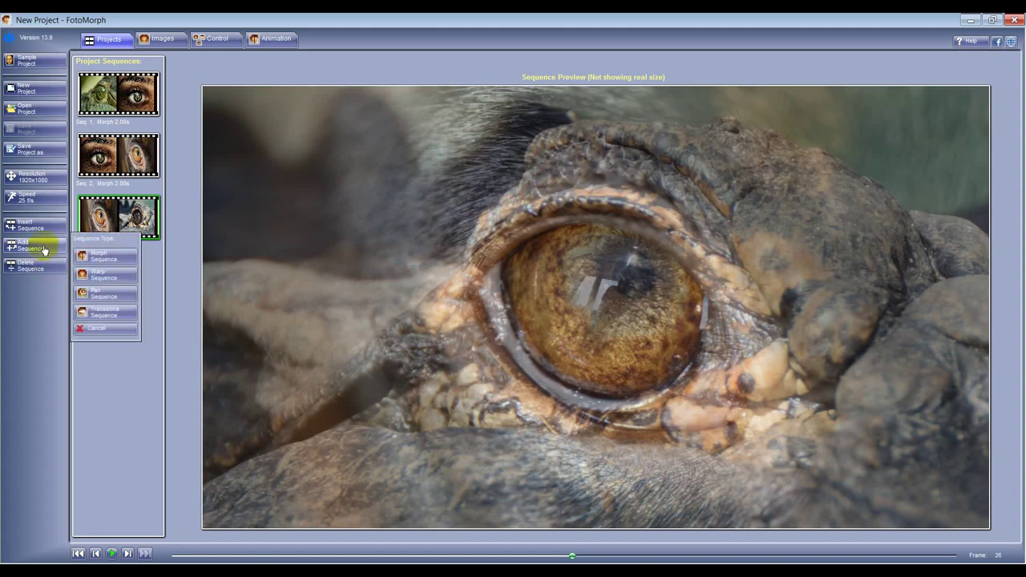
pyautogui.click(103, 256)
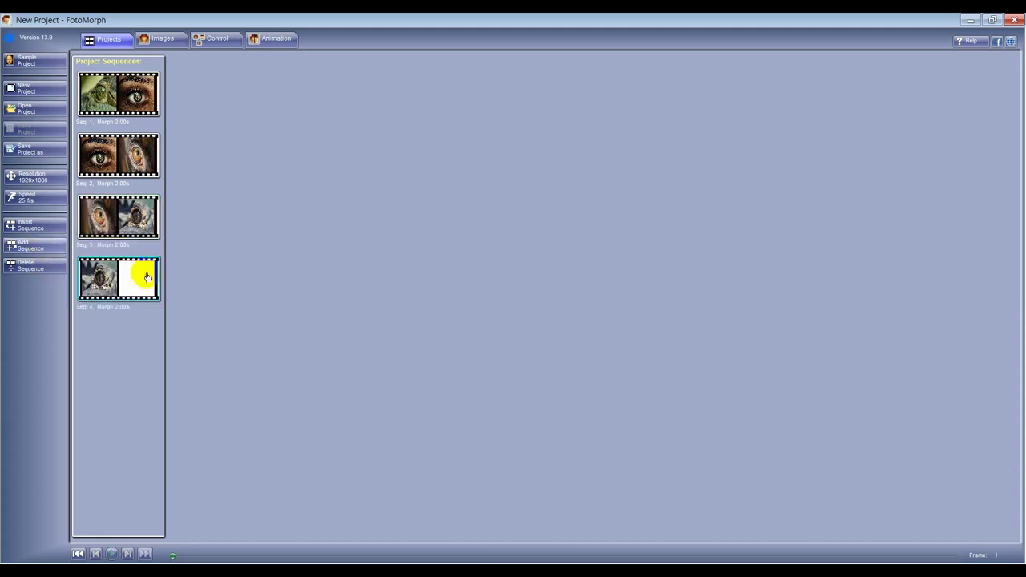
pyautogui.click(157, 37)
pyautogui.click(36, 101)
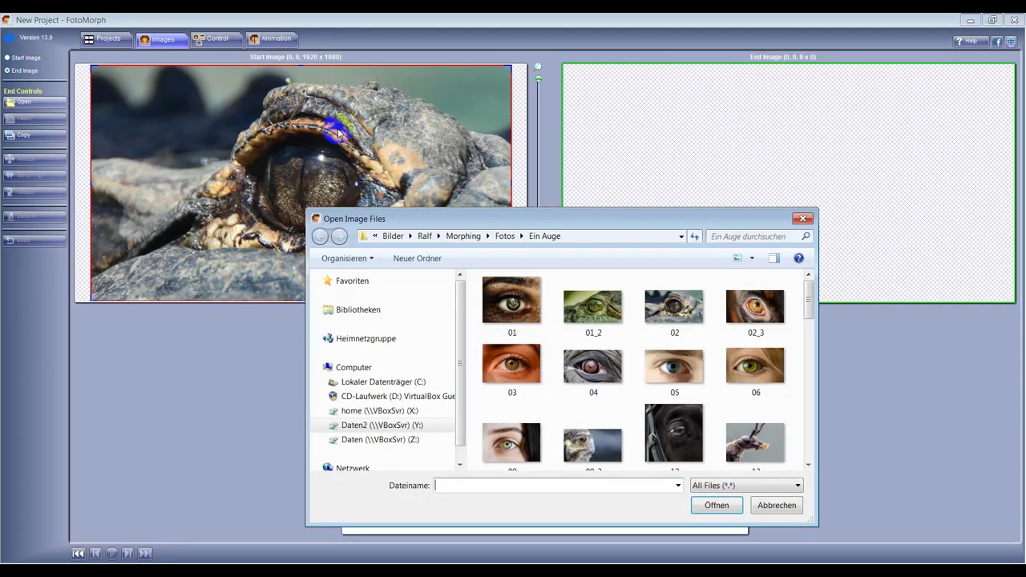
pyautogui.click(504, 369)
pyautogui.click(716, 505)
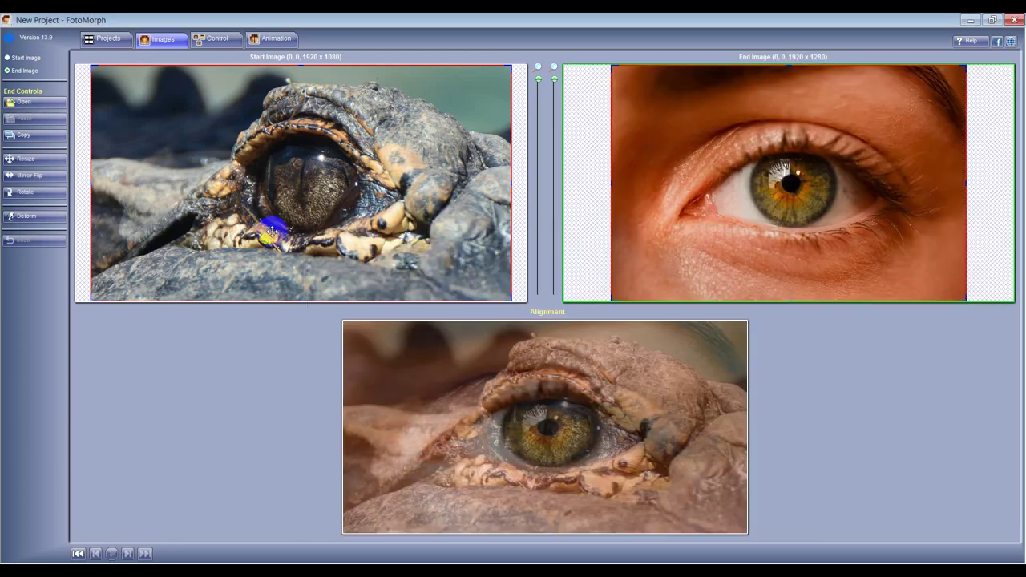
# Step: Add a fifth morph sequence to the project and load photo 04 as its end image
pyautogui.click(121, 44)
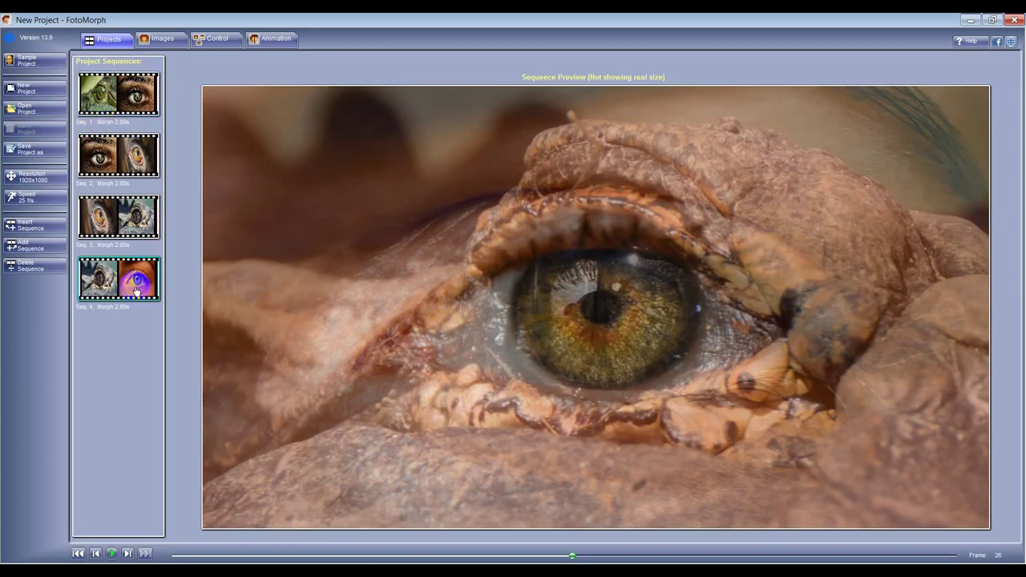
pyautogui.click(40, 252)
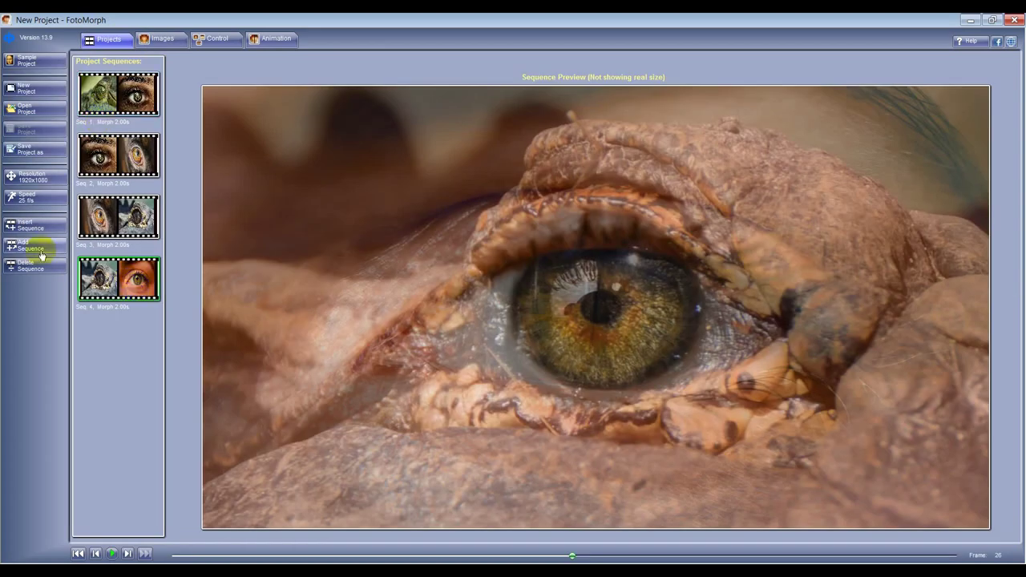
pyautogui.click(42, 250)
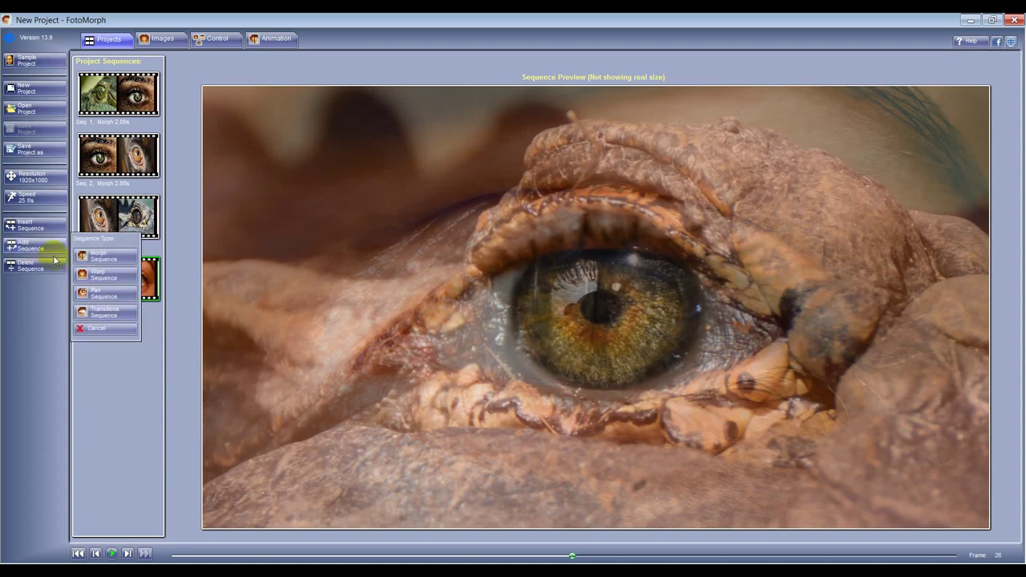
pyautogui.click(94, 256)
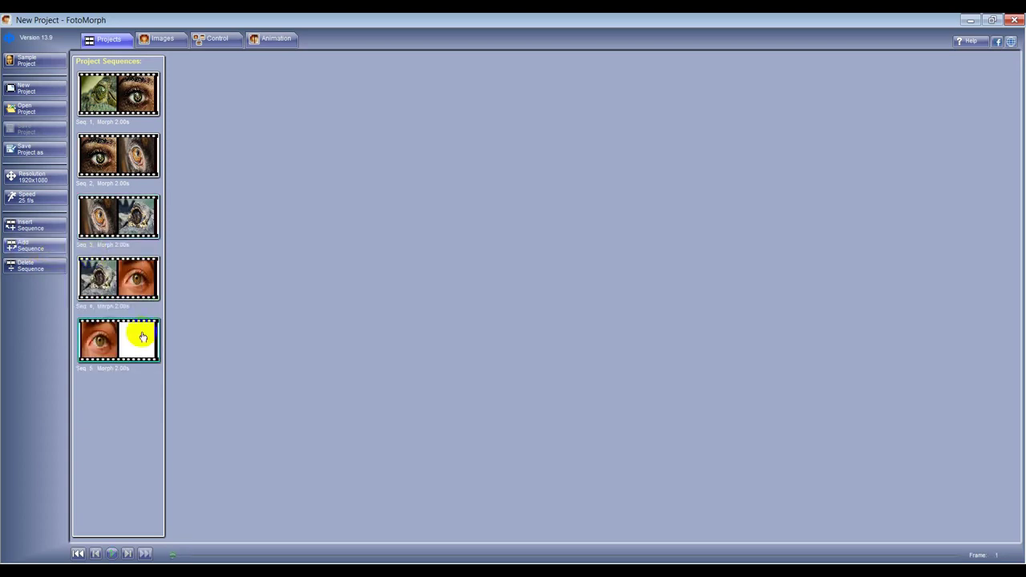
pyautogui.click(162, 39)
pyautogui.click(725, 213)
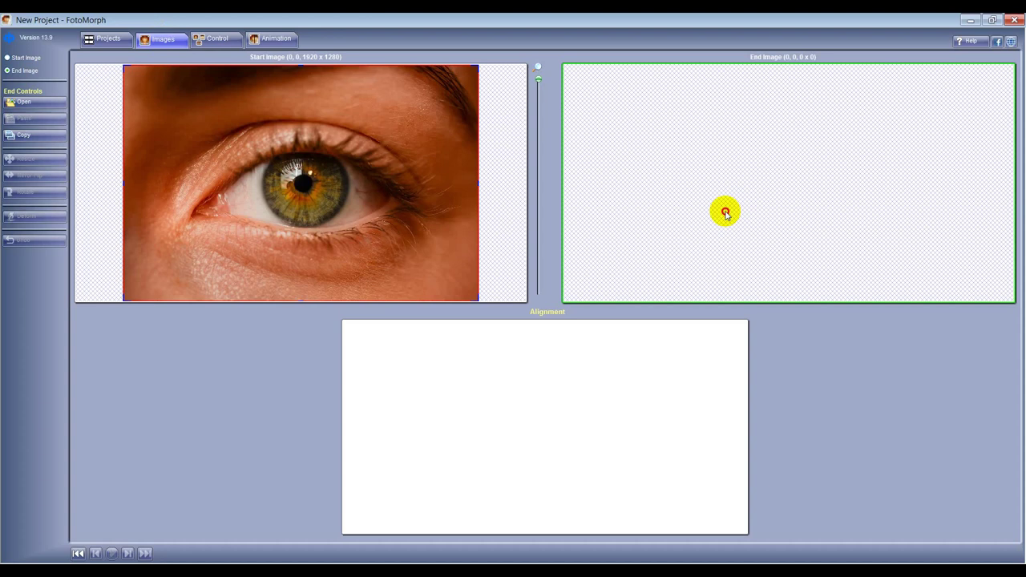
pyautogui.click(24, 101)
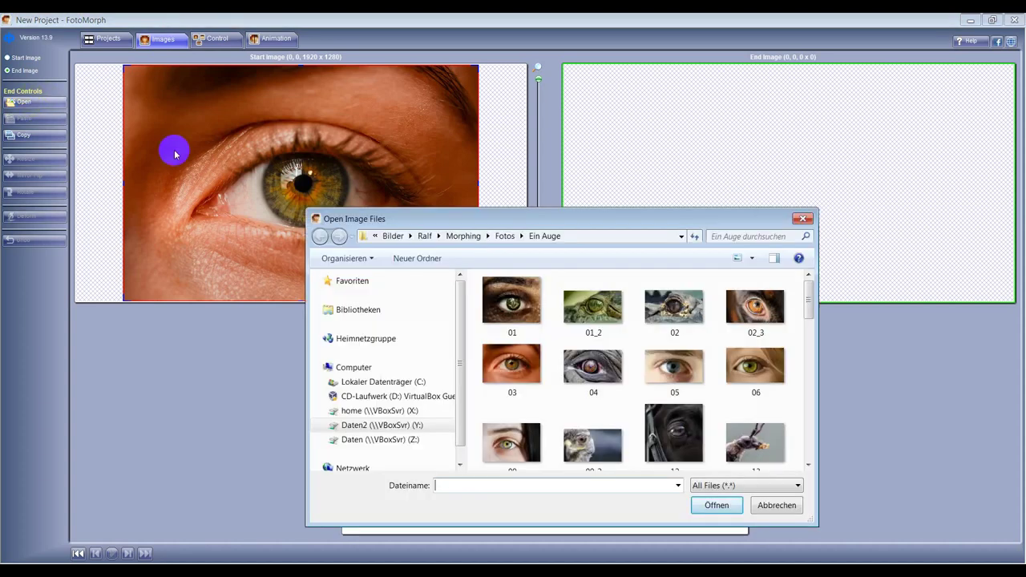
pyautogui.click(596, 374)
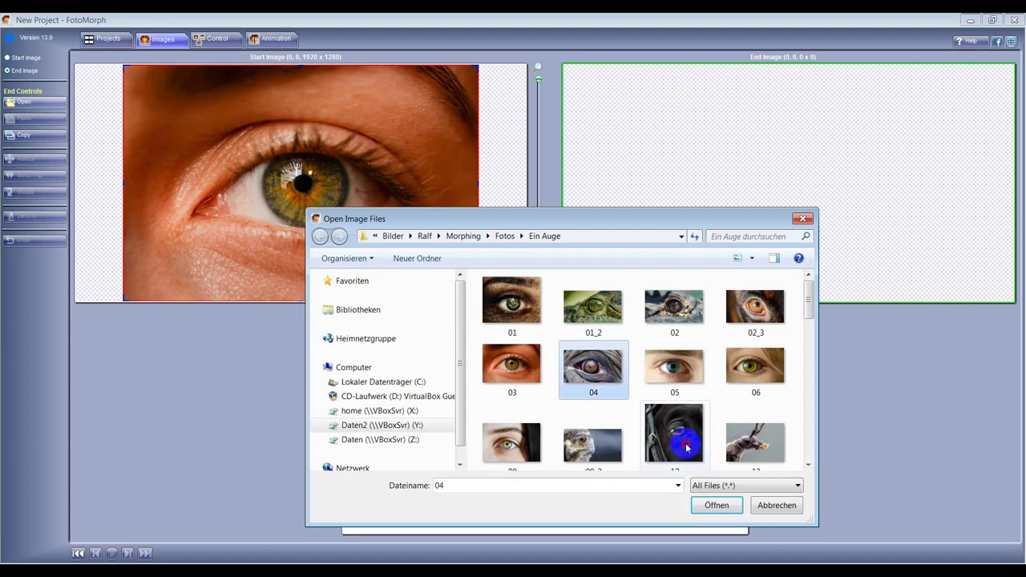
pyautogui.click(721, 506)
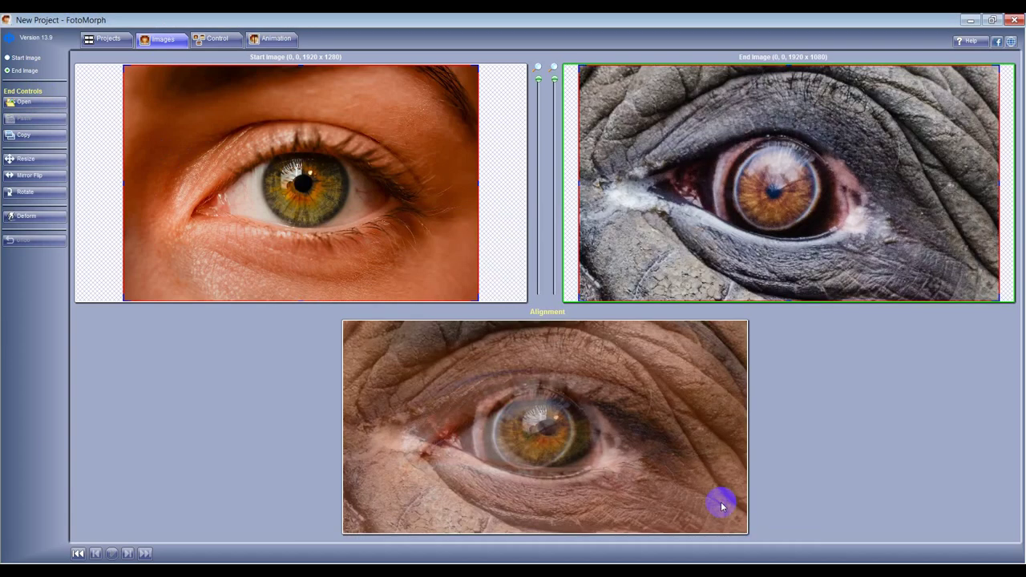
pyautogui.click(105, 40)
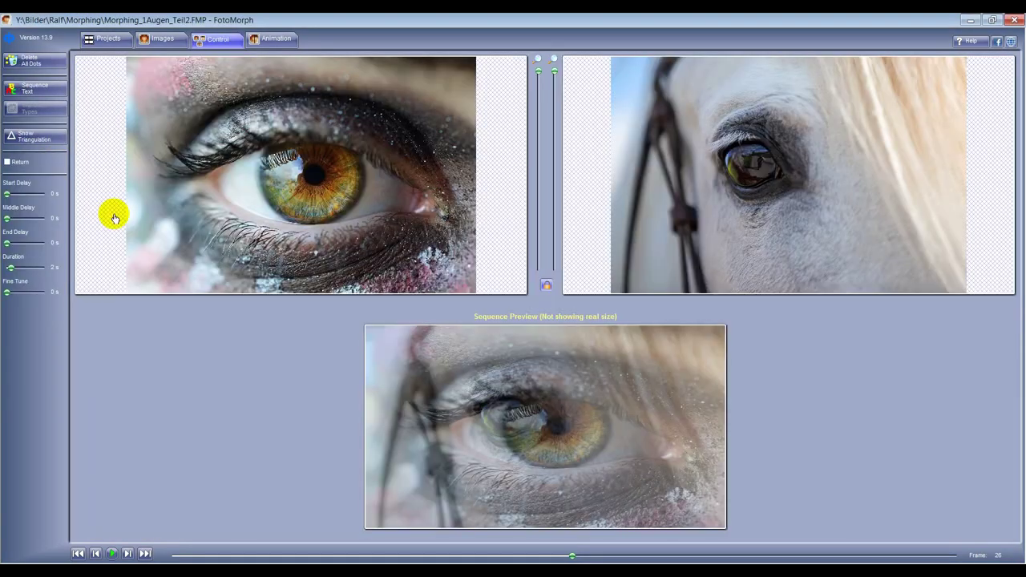
# Step: Pair control dots on the pupils and upper lids of the human eye and the white horse's eye
pyautogui.moveTo(362, 179); pyautogui.dragTo(313, 174)
pyautogui.moveTo(802, 175); pyautogui.dragTo(749, 165)
pyautogui.click(374, 155)
pyautogui.moveTo(374, 154); pyautogui.dragTo(309, 90)
pyautogui.click(677, 91)
pyautogui.moveTo(678, 92)
pyautogui.mouseDown()
pyautogui.moveTo(784, 87)
pyautogui.moveTo(754, 115)
pyautogui.moveTo(744, 111)
pyautogui.mouseUp()
# Step: Pair a control dot between the human eye's right corner and the right corner of the horse's eye
pyautogui.click(446, 193)
pyautogui.moveTo(446, 193); pyautogui.dragTo(443, 198)
pyautogui.moveTo(786, 134); pyautogui.dragTo(782, 140)
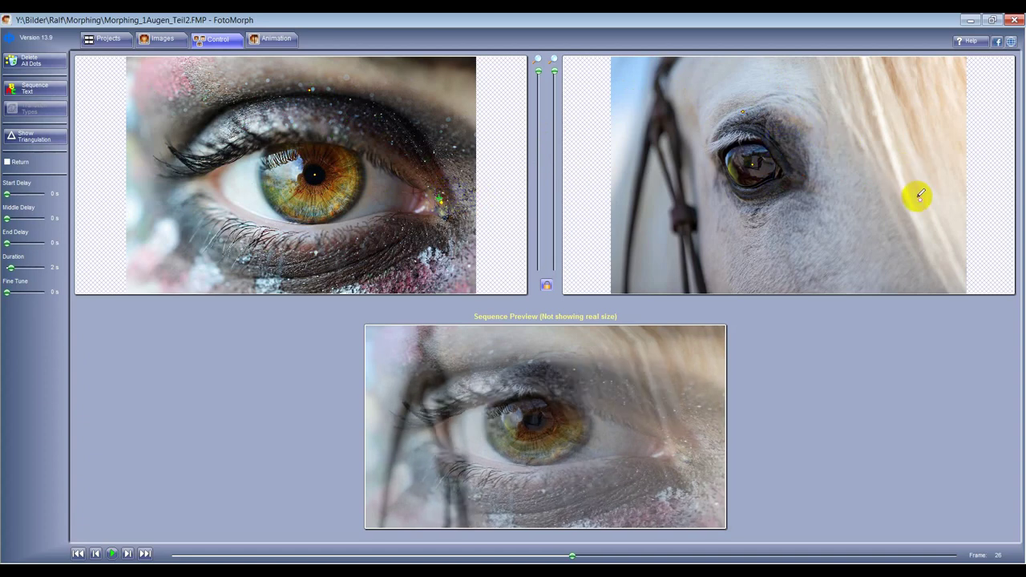
pyautogui.moveTo(919, 201); pyautogui.dragTo(798, 176)
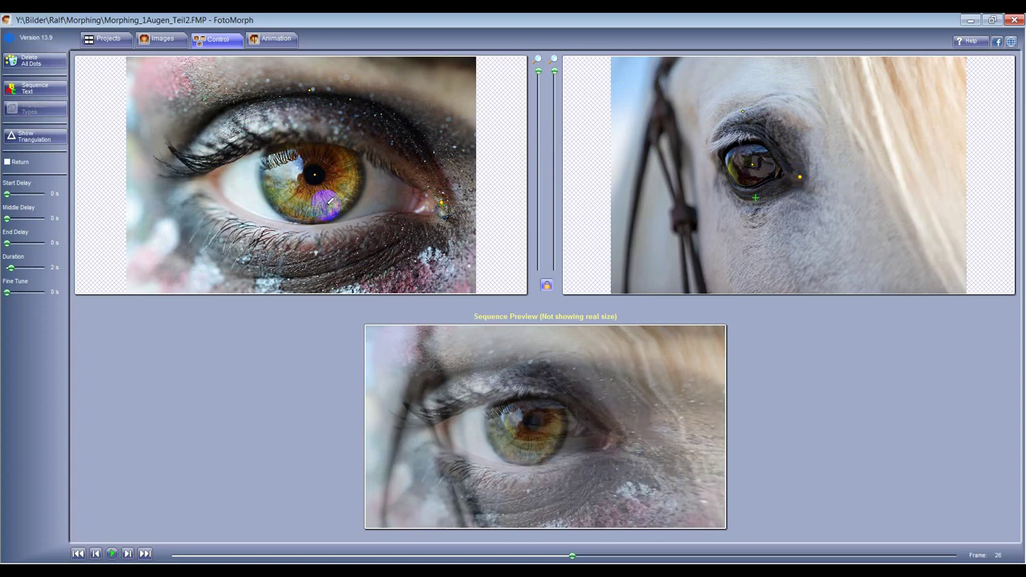
# Step: Pair control dots below the lower lids and at the left corners of the human and horse eyes
pyautogui.click(311, 272)
pyautogui.click(756, 165)
pyautogui.moveTo(732, 278); pyautogui.dragTo(750, 198)
pyautogui.moveTo(172, 169); pyautogui.dragTo(185, 182)
pyautogui.click(672, 169)
pyautogui.moveTo(672, 169)
pyautogui.mouseDown()
pyautogui.moveTo(655, 168)
pyautogui.moveTo(728, 160)
pyautogui.moveTo(716, 169)
pyautogui.mouseUp()
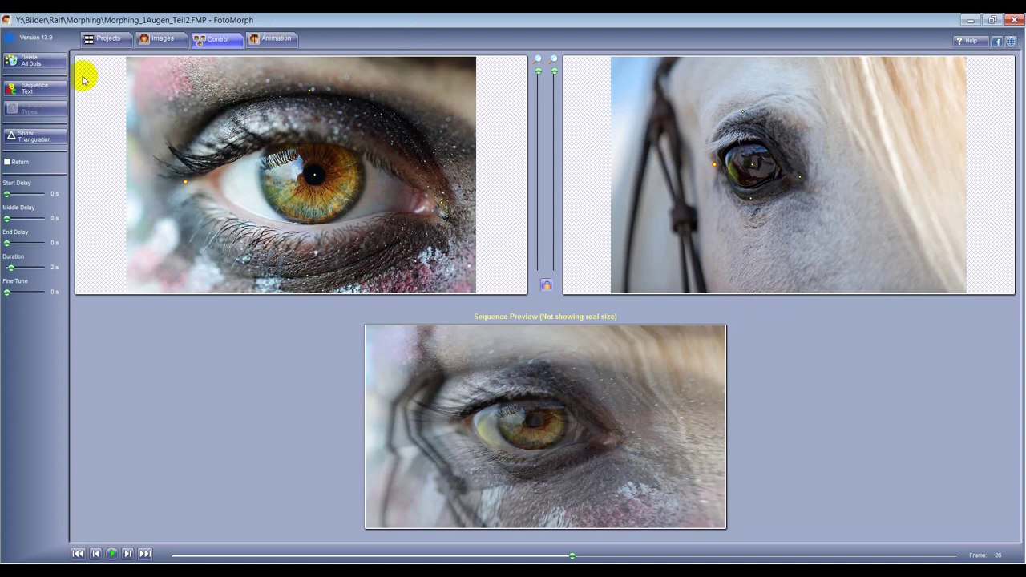
# Step: Open sequence 4's control points and pair a dot between the horse's pupil and the painted face's pupil
pyautogui.click(98, 38)
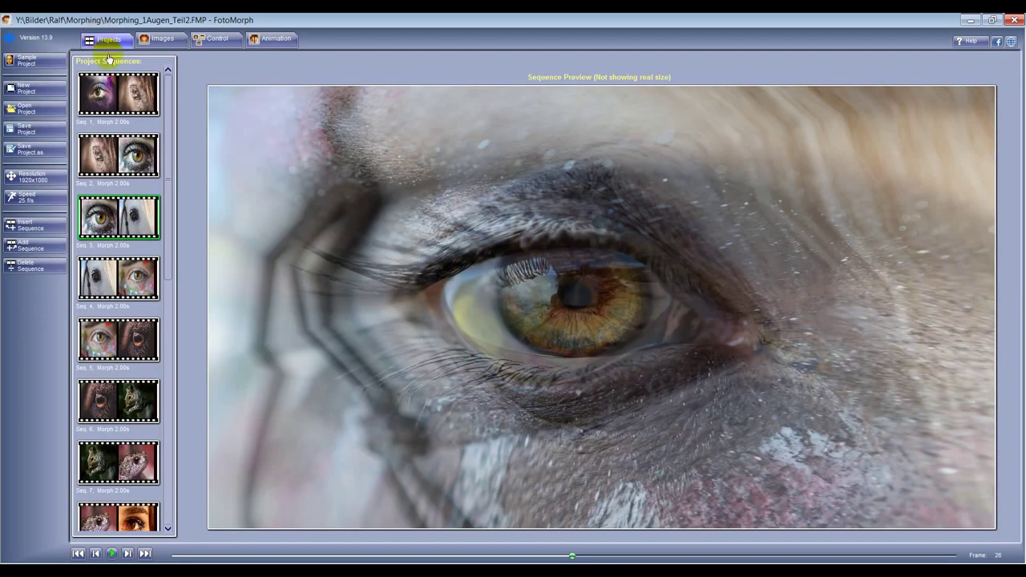
pyautogui.click(136, 289)
pyautogui.click(227, 38)
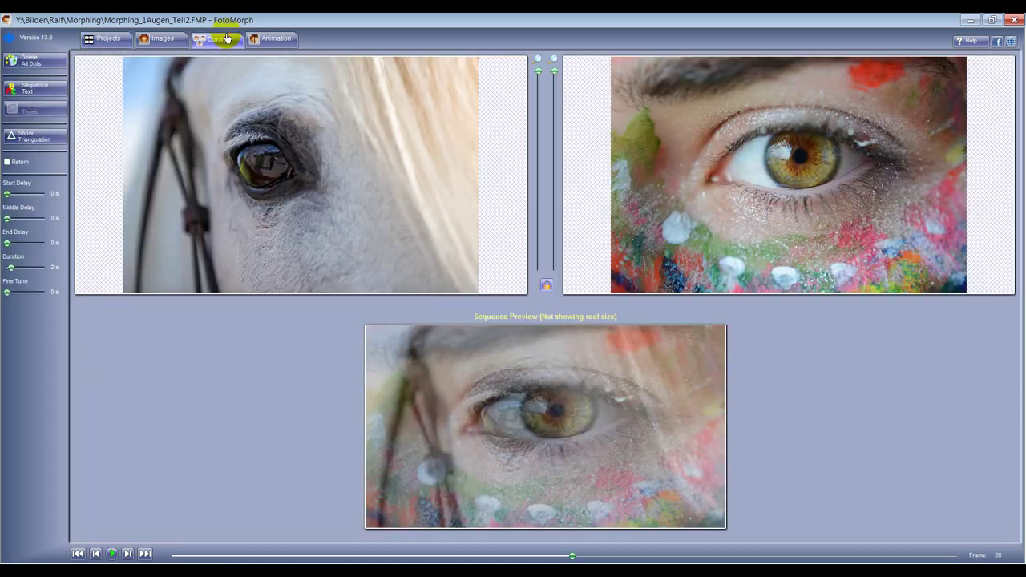
pyautogui.moveTo(285, 169)
pyautogui.mouseDown()
pyautogui.moveTo(257, 165)
pyautogui.moveTo(267, 159)
pyautogui.mouseUp()
pyautogui.moveTo(754, 163)
pyautogui.mouseDown()
pyautogui.moveTo(796, 160)
pyautogui.moveTo(762, 159)
pyautogui.mouseUp()
pyautogui.moveTo(751, 169); pyautogui.dragTo(798, 156)
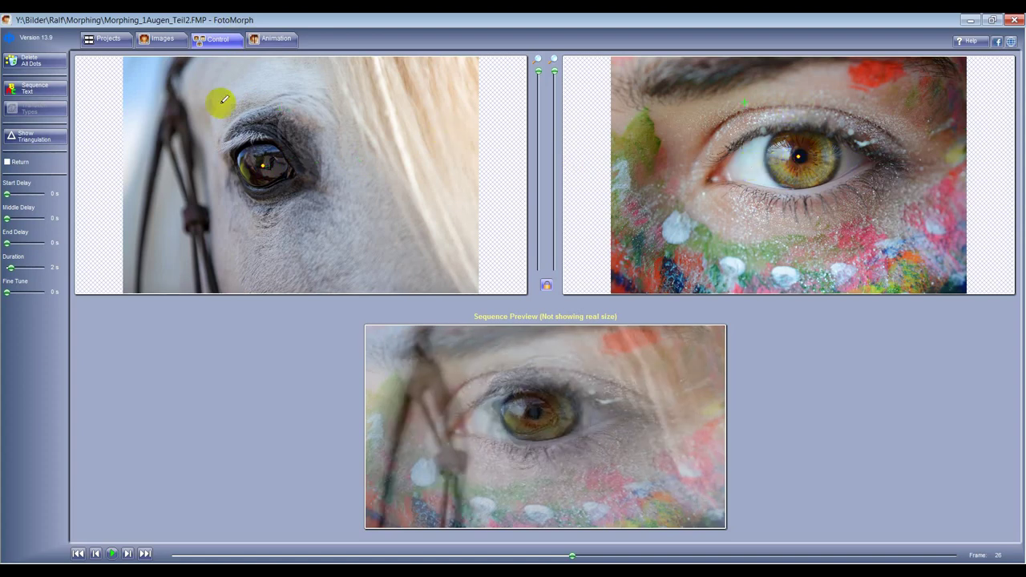
# Step: Pair control dots around the horse's eye and the painted face's eye at the upper lid, right corner and lower lid
pyautogui.moveTo(805, 100); pyautogui.dragTo(797, 105)
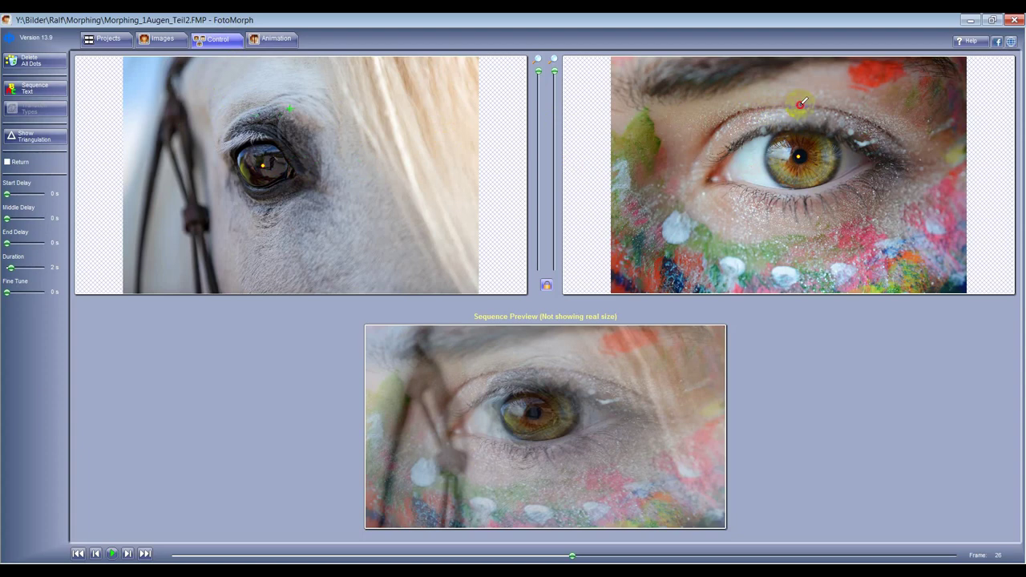
pyautogui.moveTo(291, 110); pyautogui.dragTo(259, 119)
pyautogui.moveTo(858, 160); pyautogui.dragTo(880, 161)
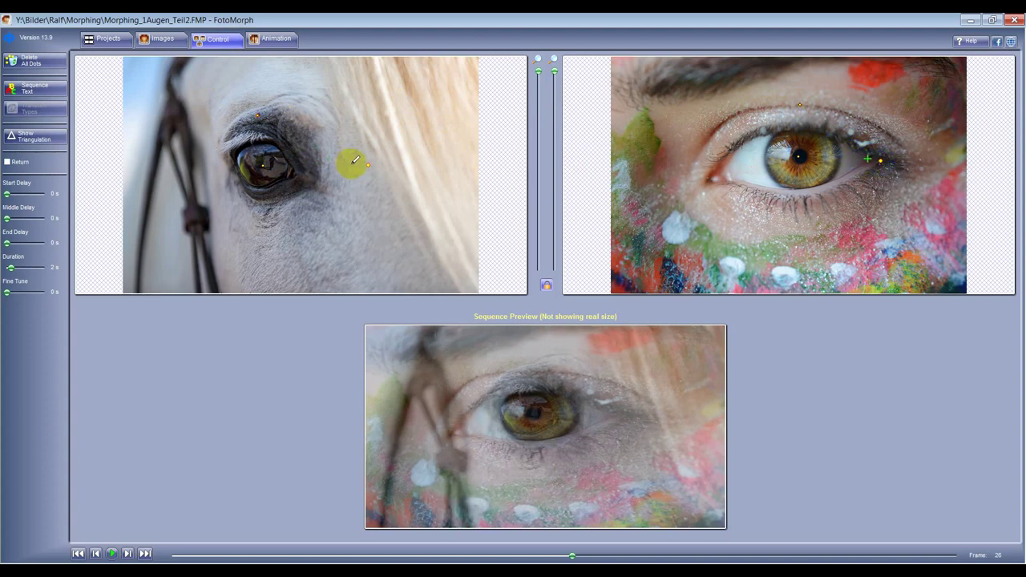
pyautogui.moveTo(367, 165); pyautogui.dragTo(298, 172)
pyautogui.click(802, 200)
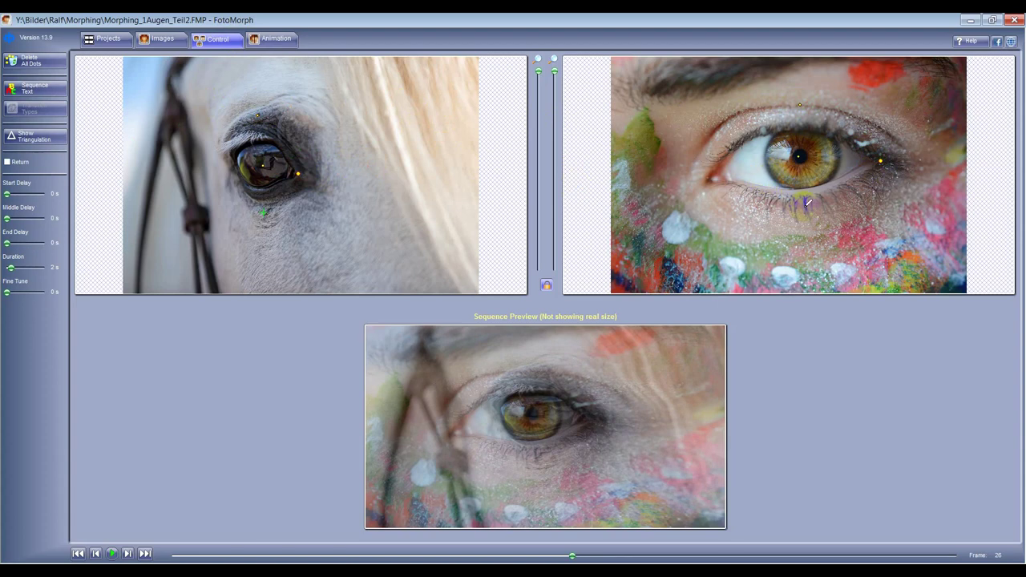
pyautogui.moveTo(261, 202); pyautogui.dragTo(267, 203)
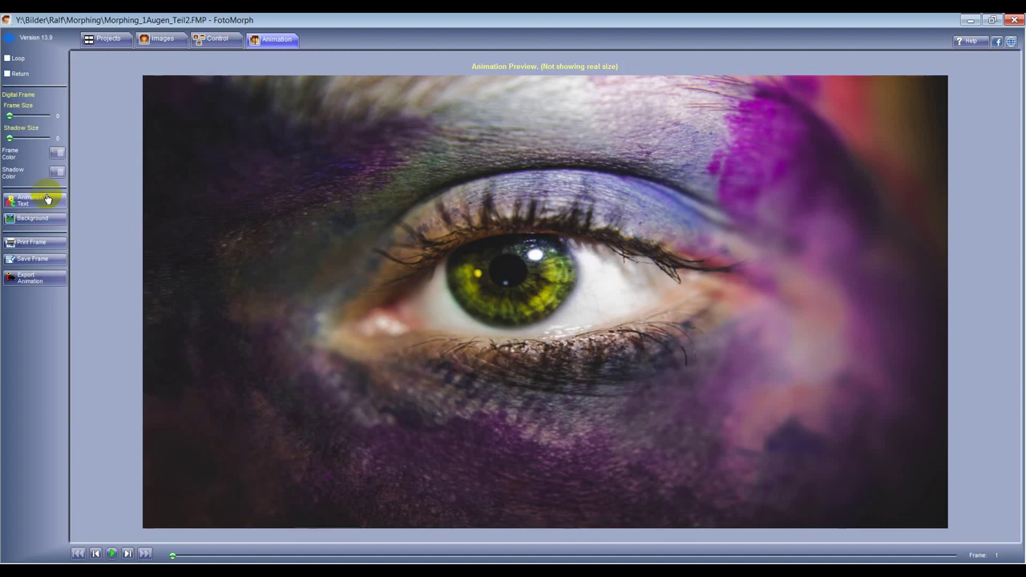
# Step: Export the animation to the Morphing folder as AVI file Morphing_1Augen_Teil2, using Microsoft Video 1 compression at quality 75
pyautogui.click(30, 278)
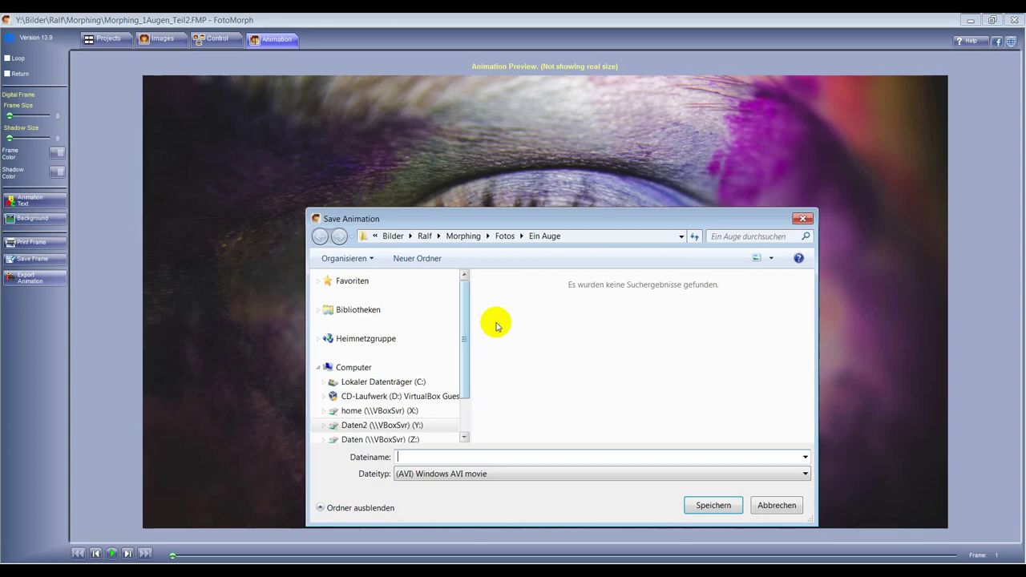
pyautogui.click(550, 341)
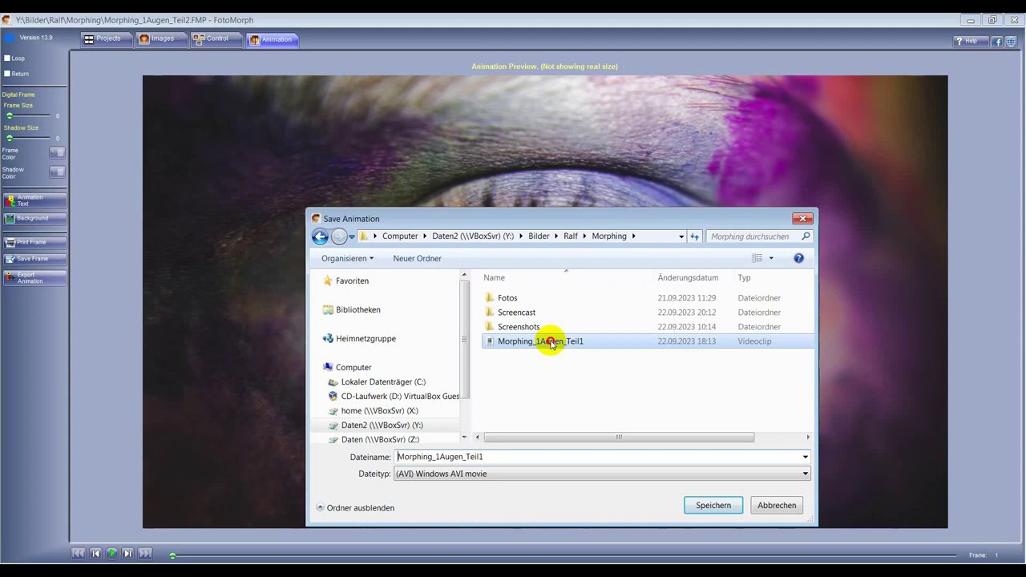
pyautogui.click(629, 457)
pyautogui.press('BackSpace')
pyautogui.write('2')
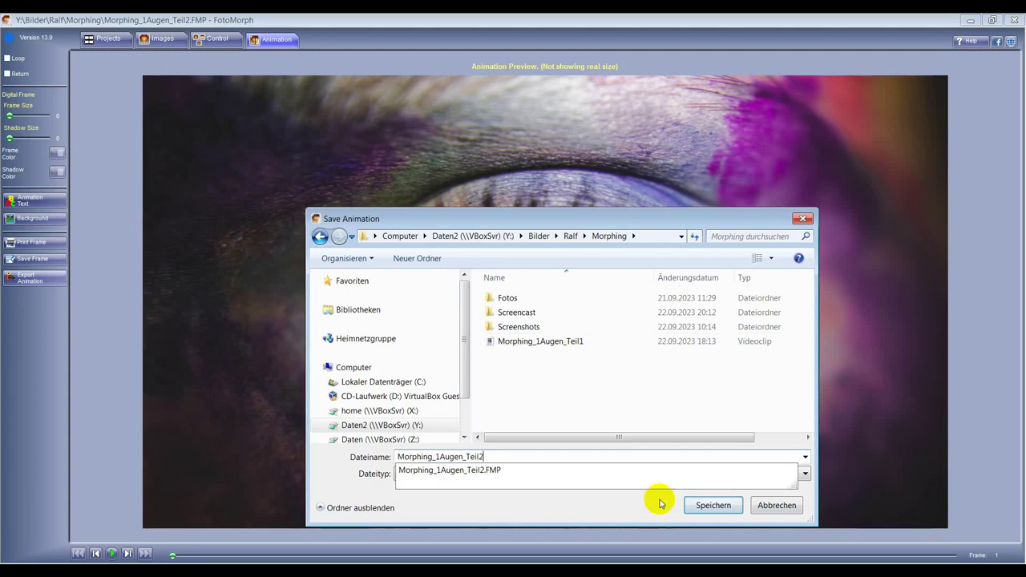
pyautogui.click(713, 505)
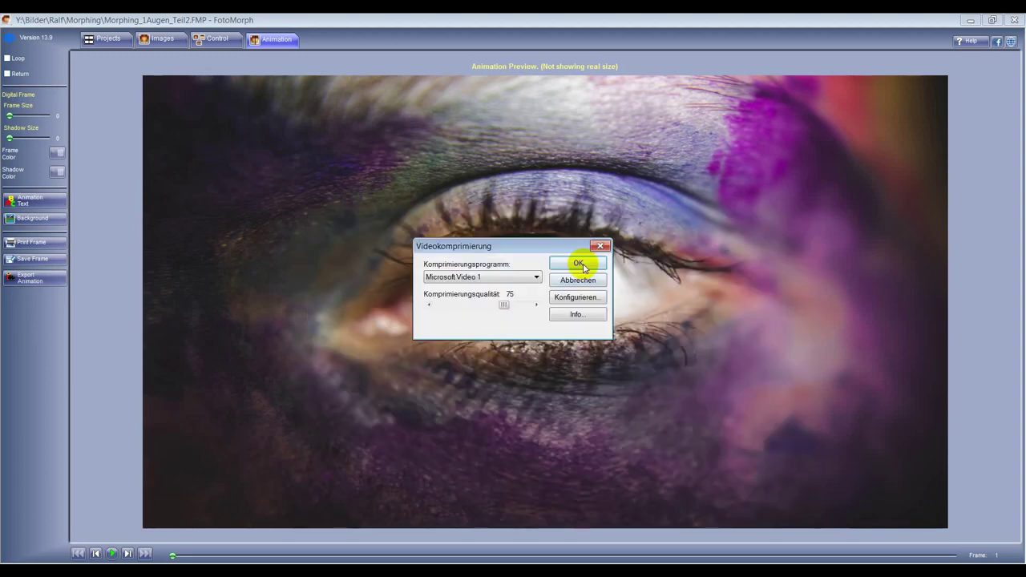
pyautogui.click(583, 265)
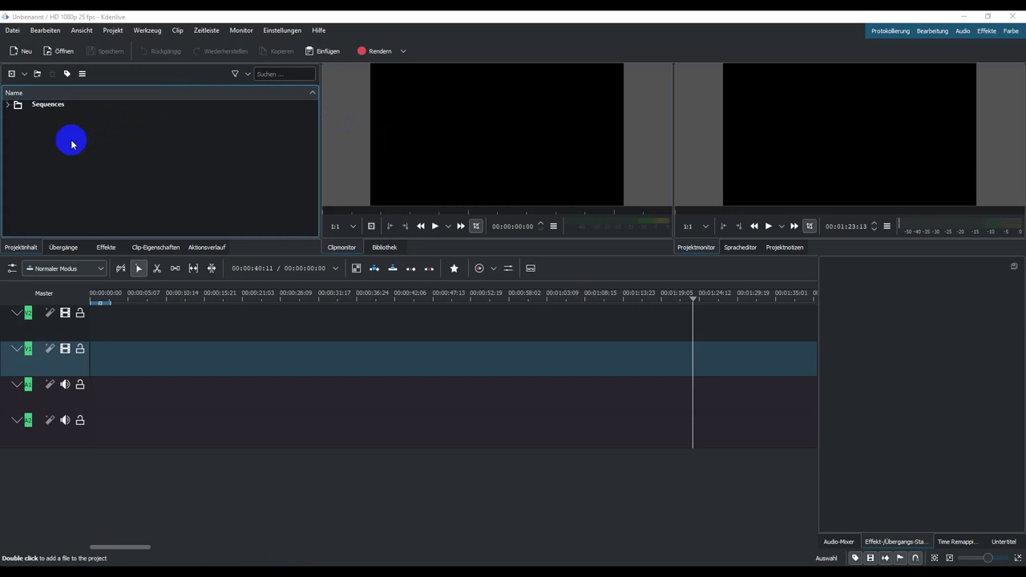
# Step: In Kdenlive, review the available profiles in the project settings and accept HD 1080p 25 fps
pyautogui.click(115, 31)
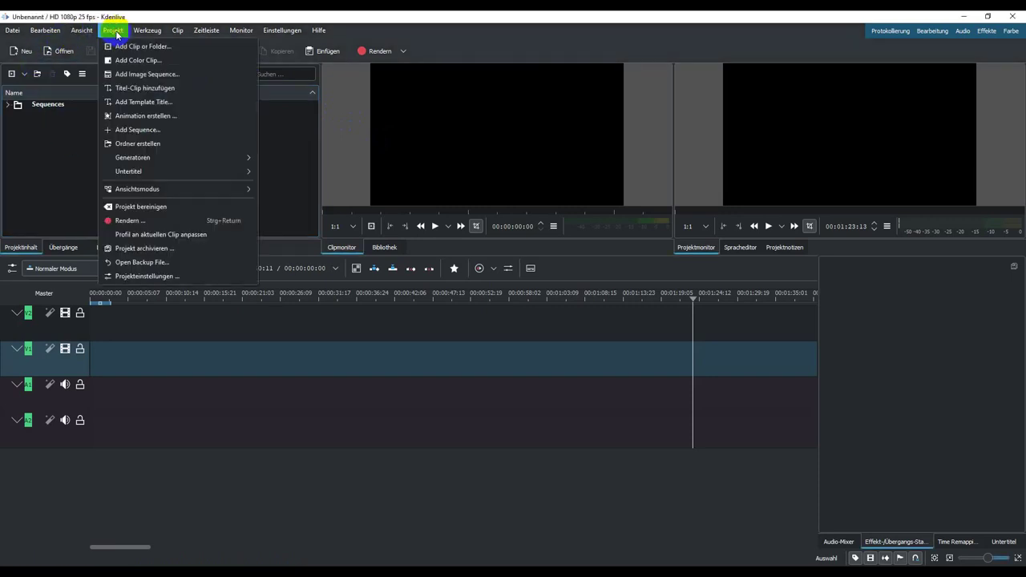
pyautogui.click(133, 276)
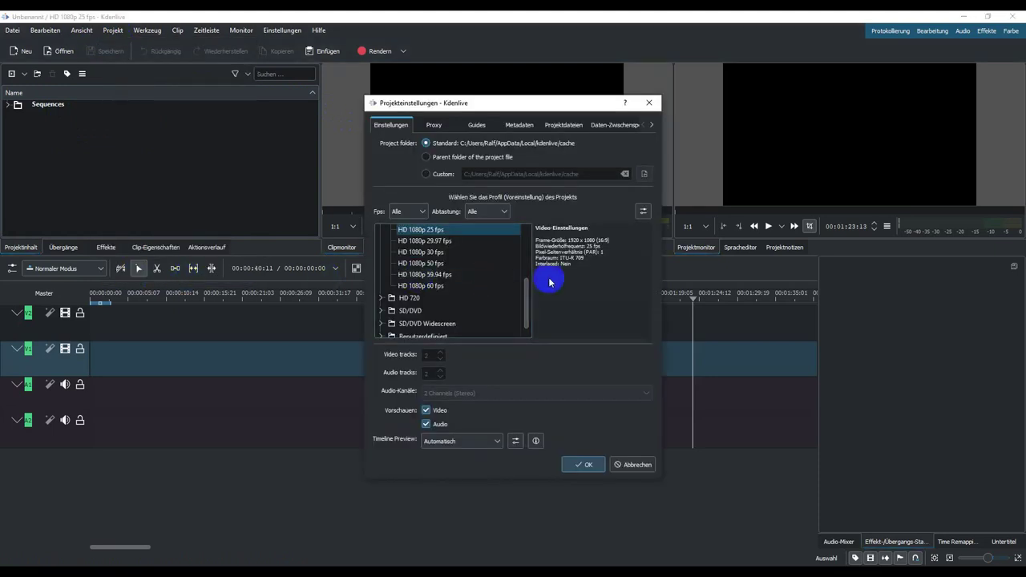
pyautogui.scroll(3, 527, 291)
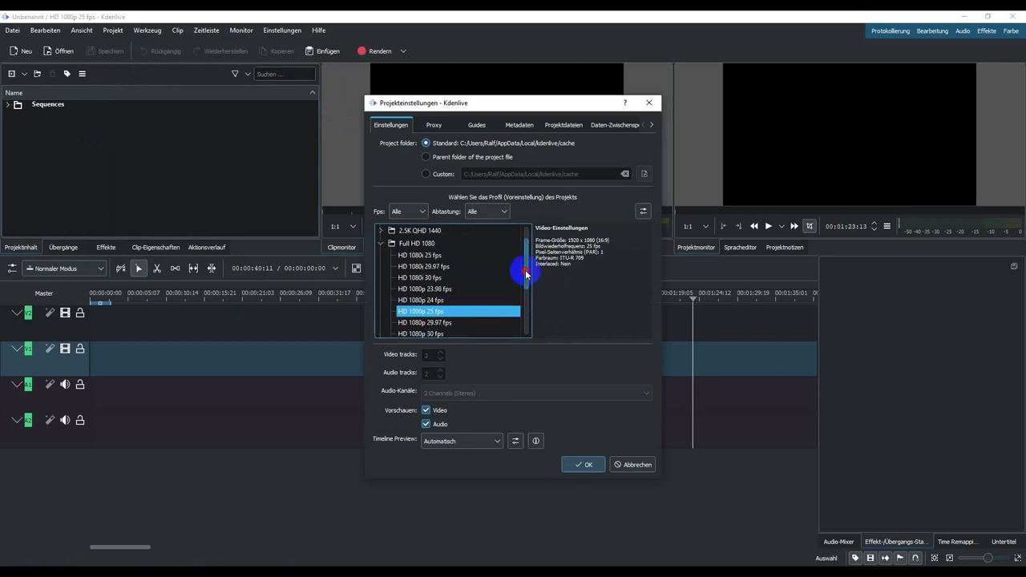
pyautogui.moveTo(527, 274); pyautogui.dragTo(530, 246)
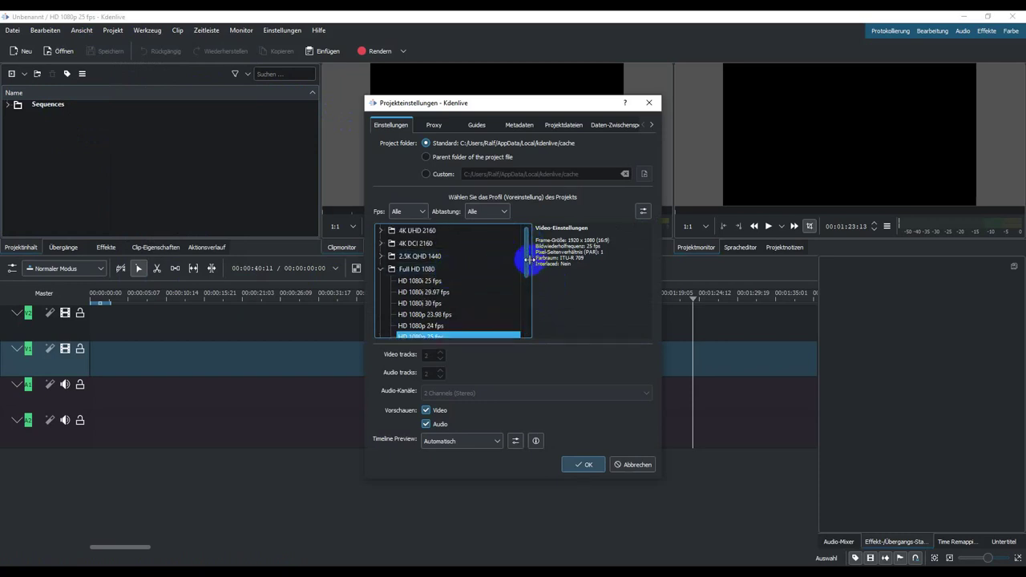
pyautogui.moveTo(526, 238); pyautogui.dragTo(533, 291)
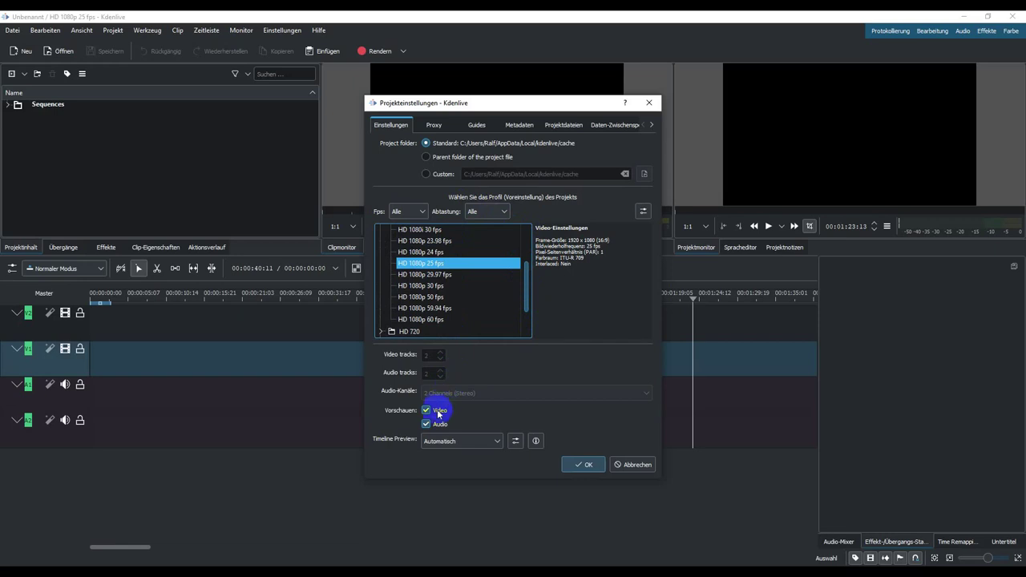
pyautogui.click(590, 465)
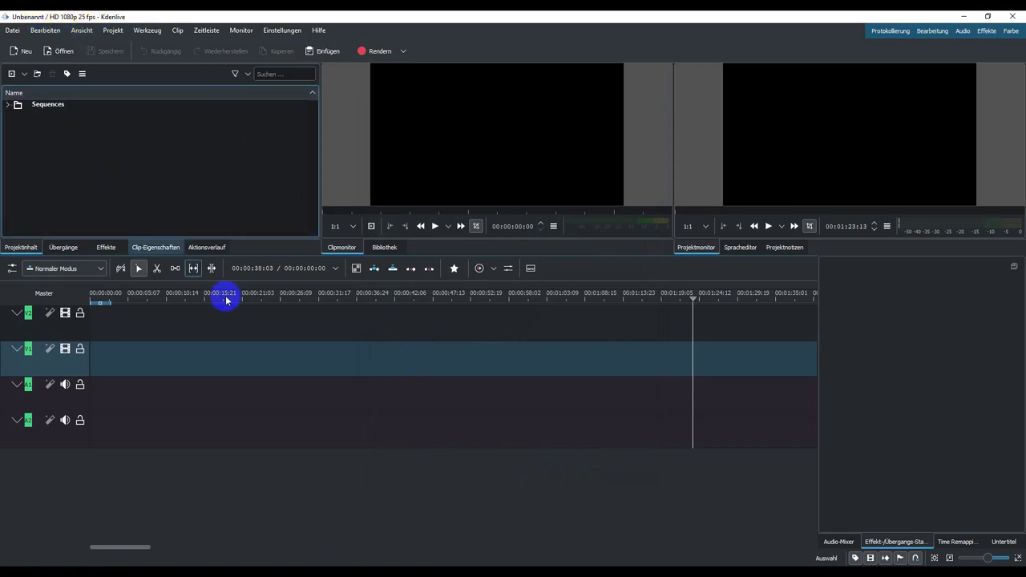
# Step: Import Morphing_1Augen_Teil1.AVI and Morphing_1Augen_Teil2.AVI from the Morphing folder into the project bin
pyautogui.click(461, 551)
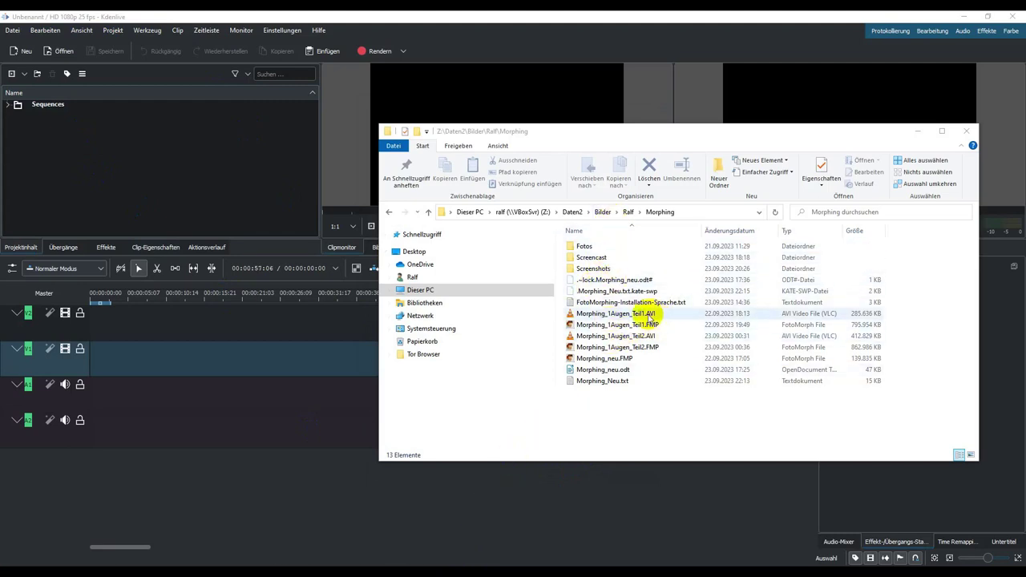
pyautogui.moveTo(649, 318); pyautogui.dragTo(138, 184)
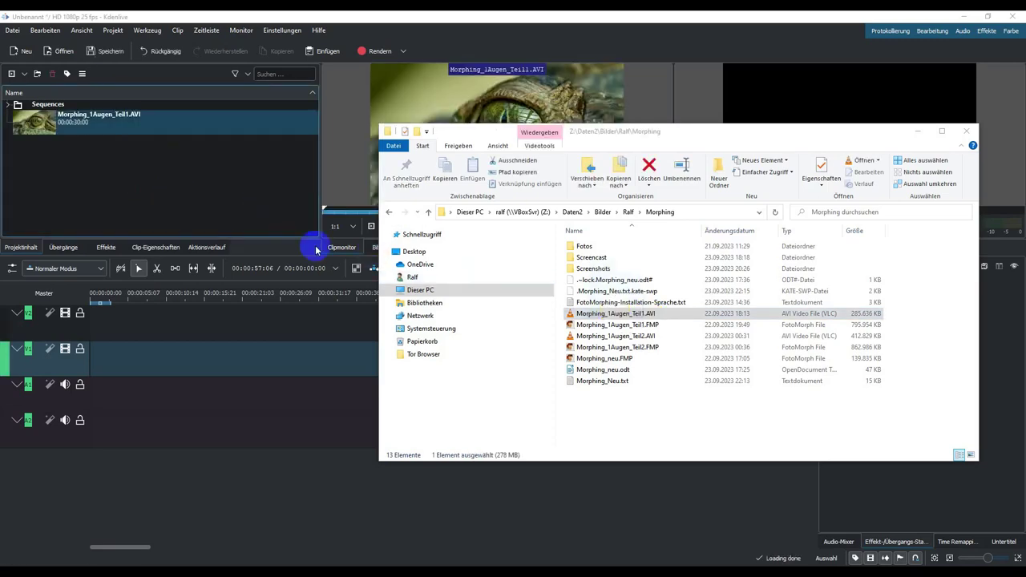
pyautogui.moveTo(646, 341); pyautogui.dragTo(149, 205)
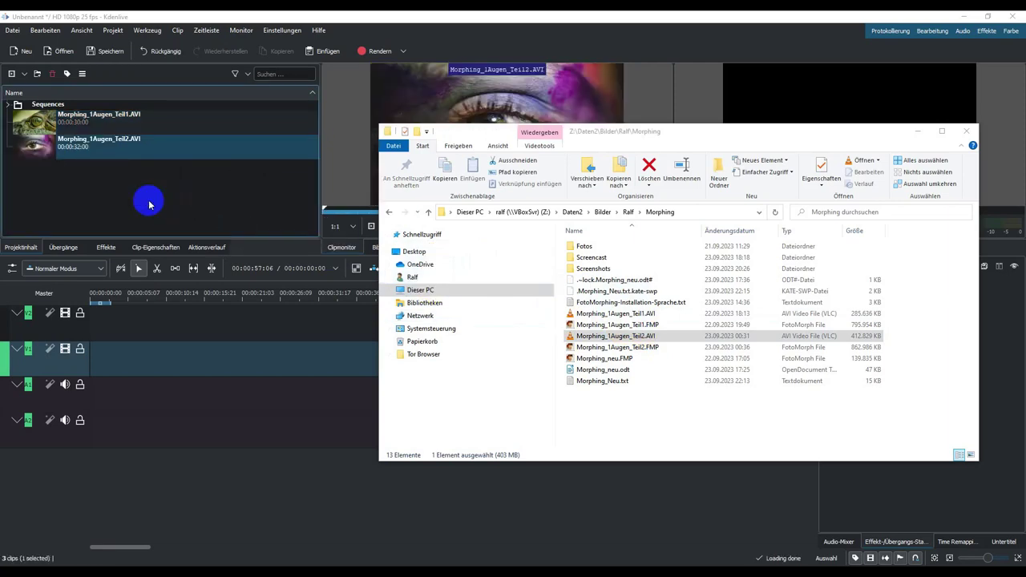
pyautogui.click(152, 208)
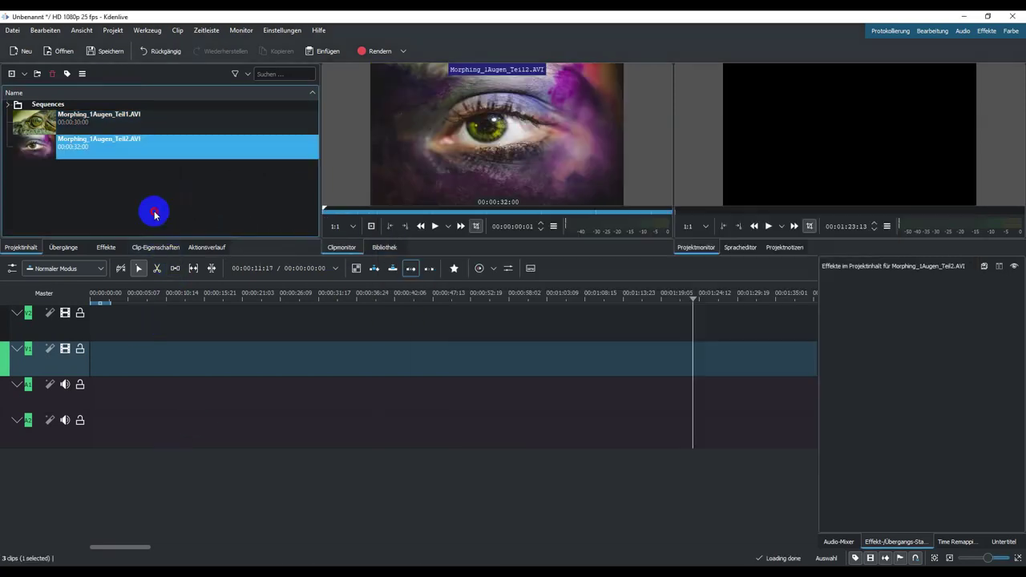
# Step: Save the project in the KDEnlive folder as Morphingprojekt Auge Teil1 und Teil2 mit Musik
pyautogui.click(108, 51)
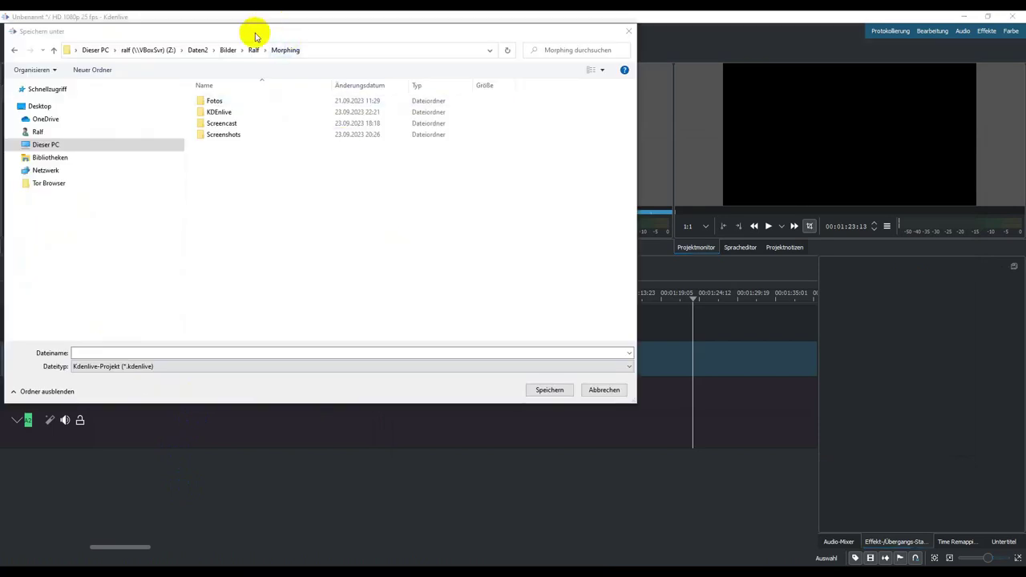
pyautogui.click(219, 114)
pyautogui.doubleClick(218, 116)
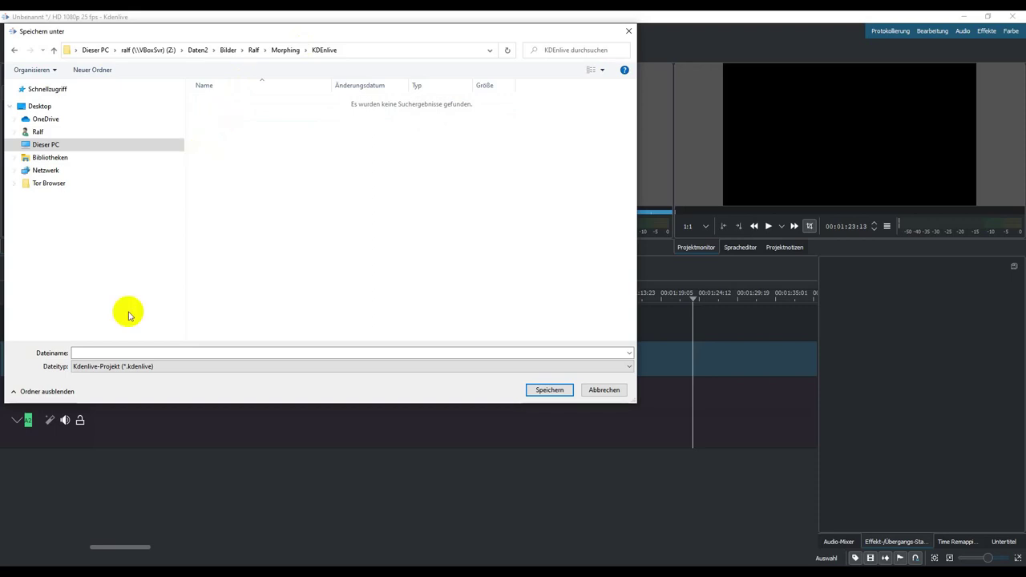
pyautogui.click(108, 354)
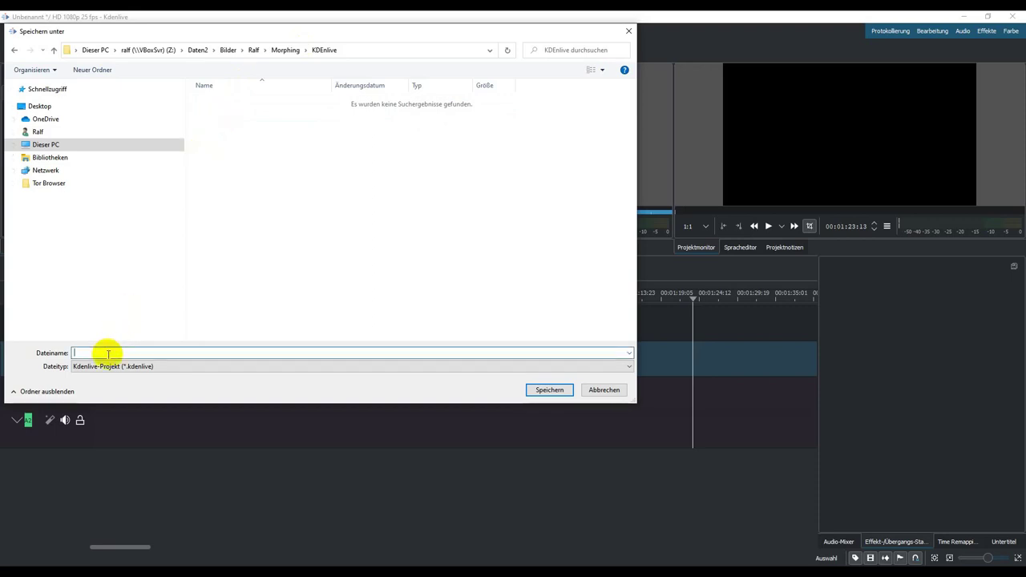
pyautogui.write('Morphingprojekt Auge Teil1 und Te')
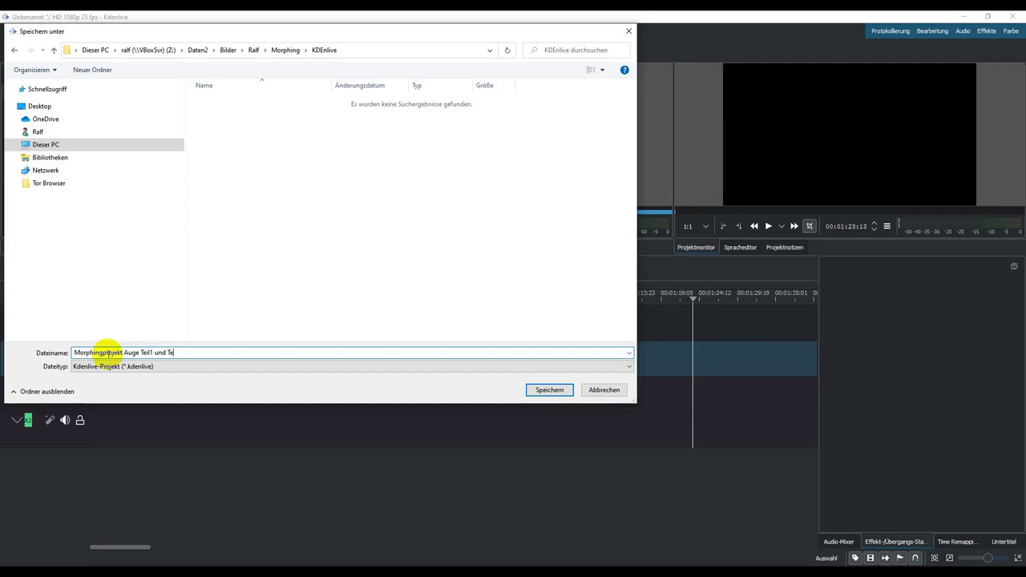
pyautogui.write('il2 mit Musik')
pyautogui.press('Return')
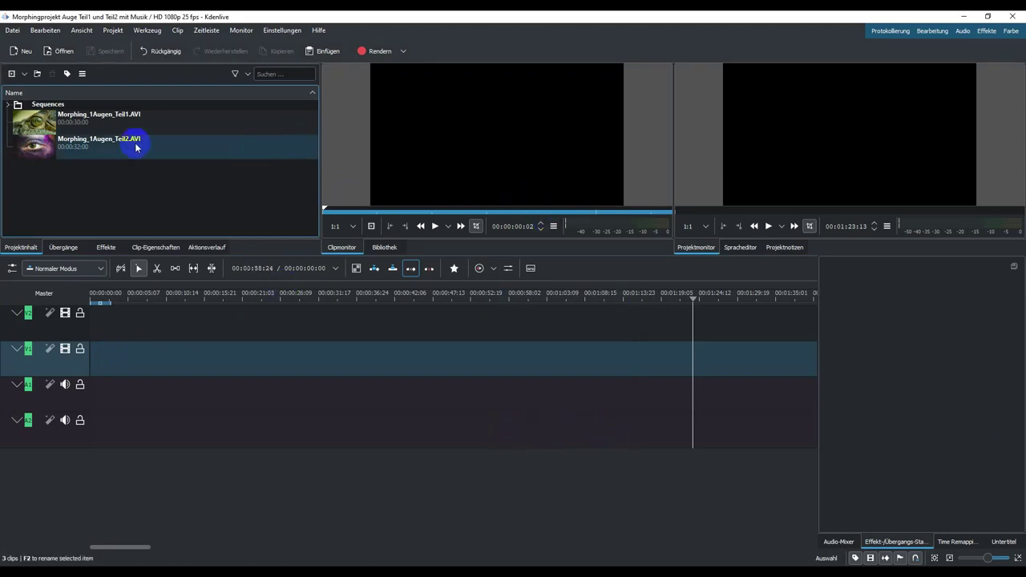
# Step: Place Morphing_1Augen_Teil1.AVI at the start of track V1 and enlarge the monitor area above the timeline
pyautogui.click(109, 119)
pyautogui.keyDown('shift'); pyautogui.click(109, 143); pyautogui.keyUp('shift')
pyautogui.moveTo(109, 143); pyautogui.dragTo(141, 366)
pyautogui.moveTo(129, 382); pyautogui.dragTo(68, 384)
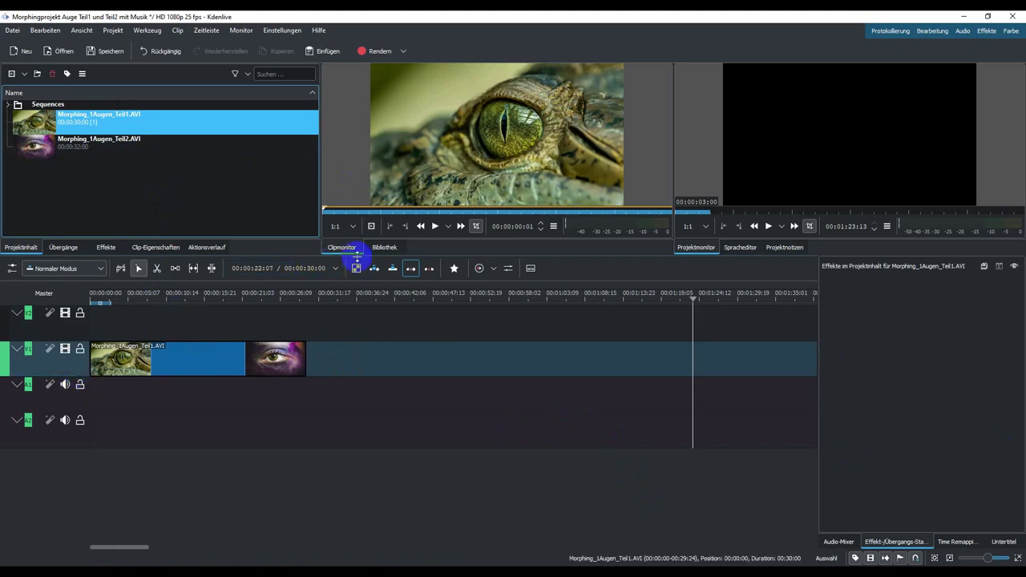
pyautogui.moveTo(330, 253); pyautogui.dragTo(336, 321)
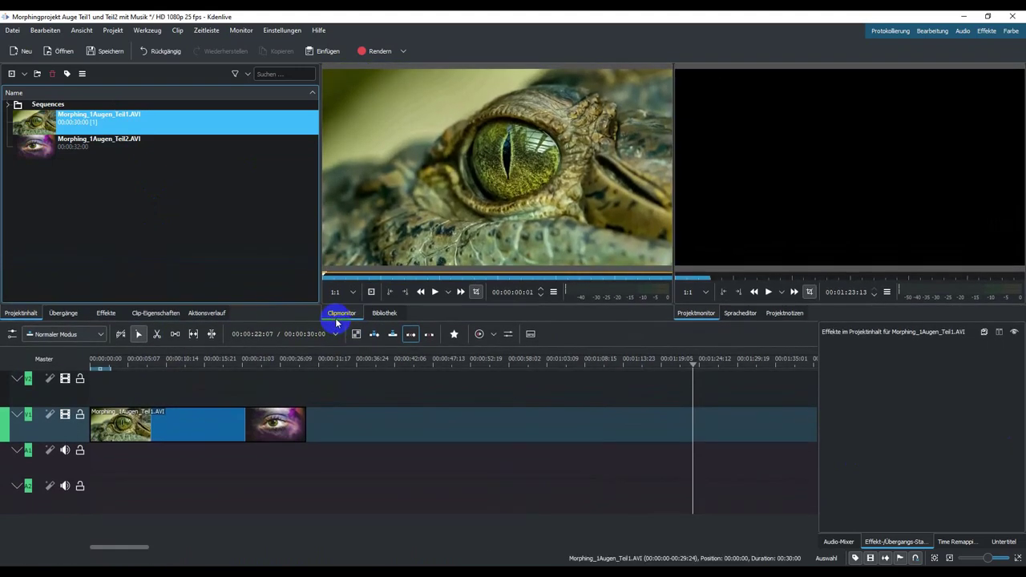
# Step: Skim through the first clip on the timeline and place Morphing_1Augen_Teil2.AVI directly after it on track V1
pyautogui.click(215, 365)
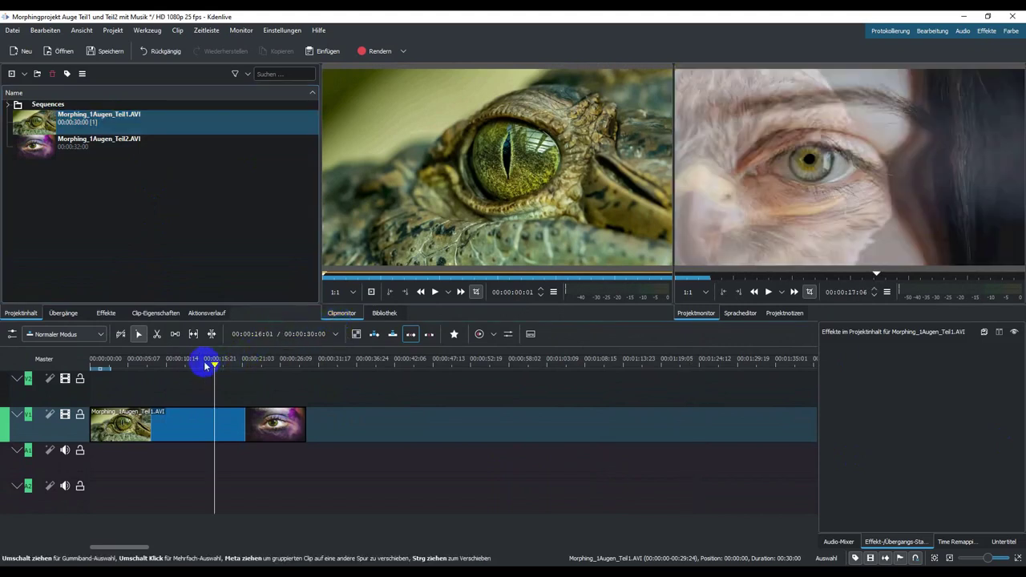
pyautogui.click(194, 365)
pyautogui.moveTo(166, 361); pyautogui.dragTo(142, 358)
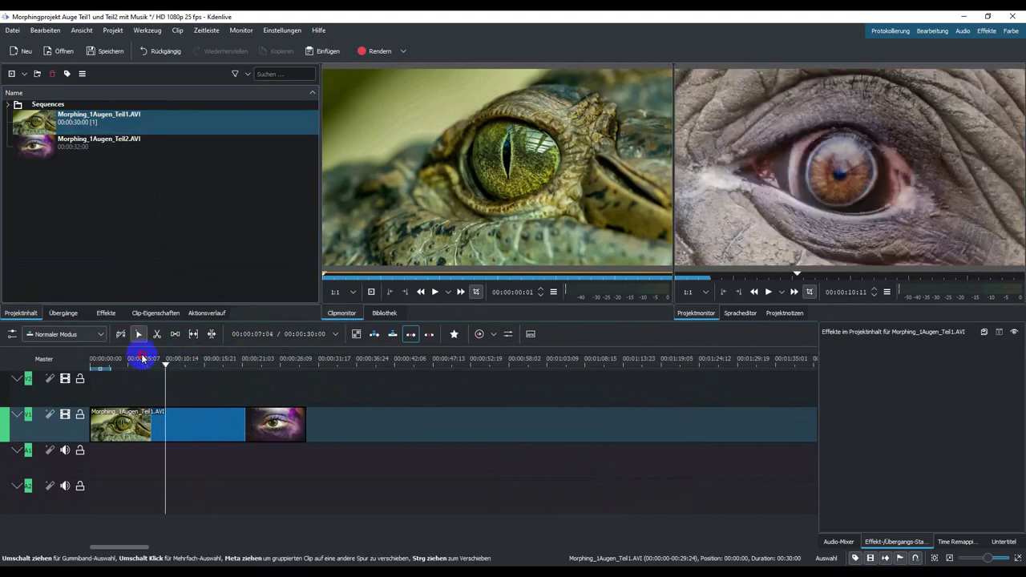
pyautogui.click(120, 360)
pyautogui.moveTo(114, 147); pyautogui.dragTo(305, 418)
# Step: Play the timeline across the junction of the two morph clips to check the transition
pyautogui.click(294, 361)
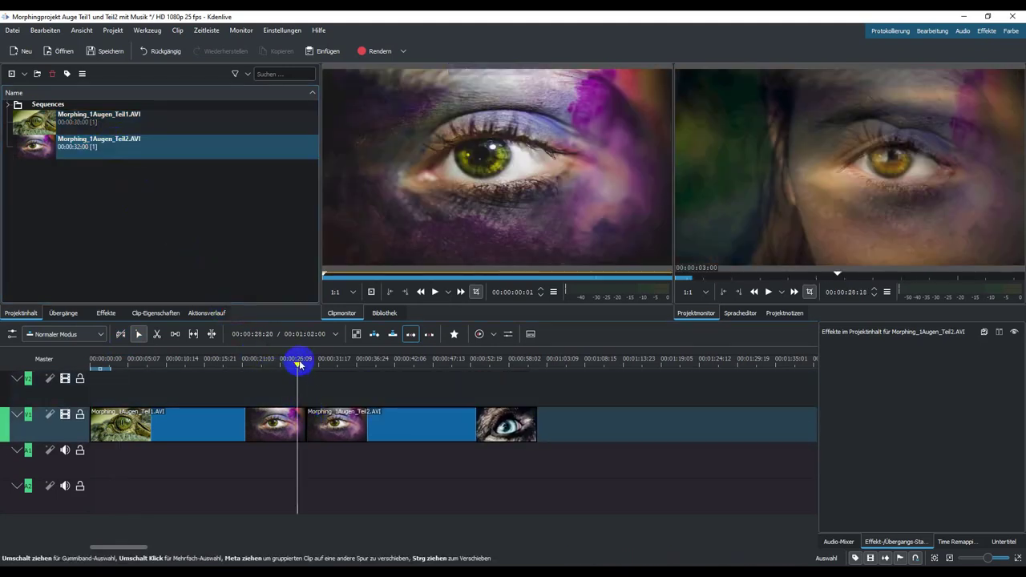
pyautogui.click(687, 202)
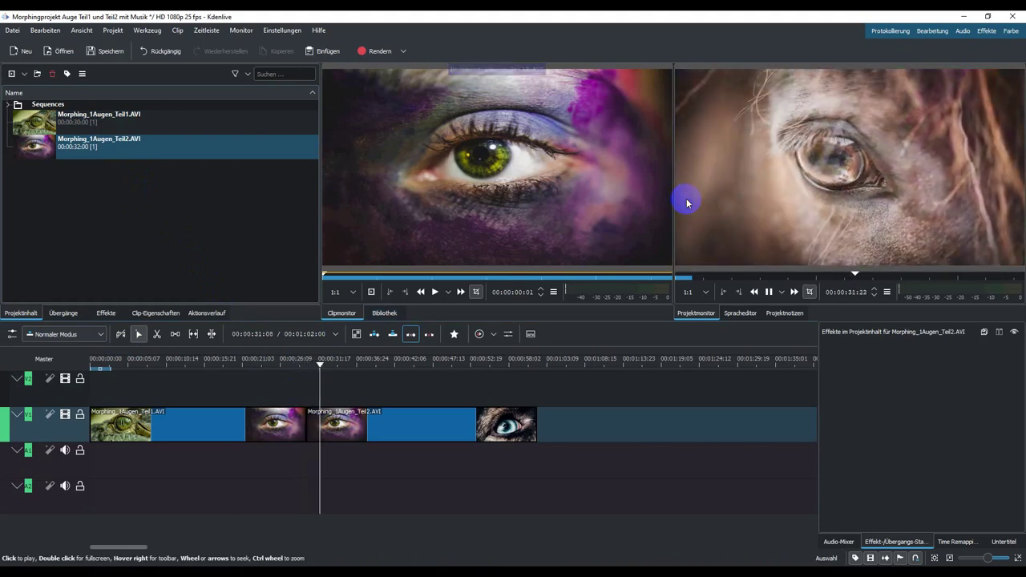
pyautogui.click(735, 181)
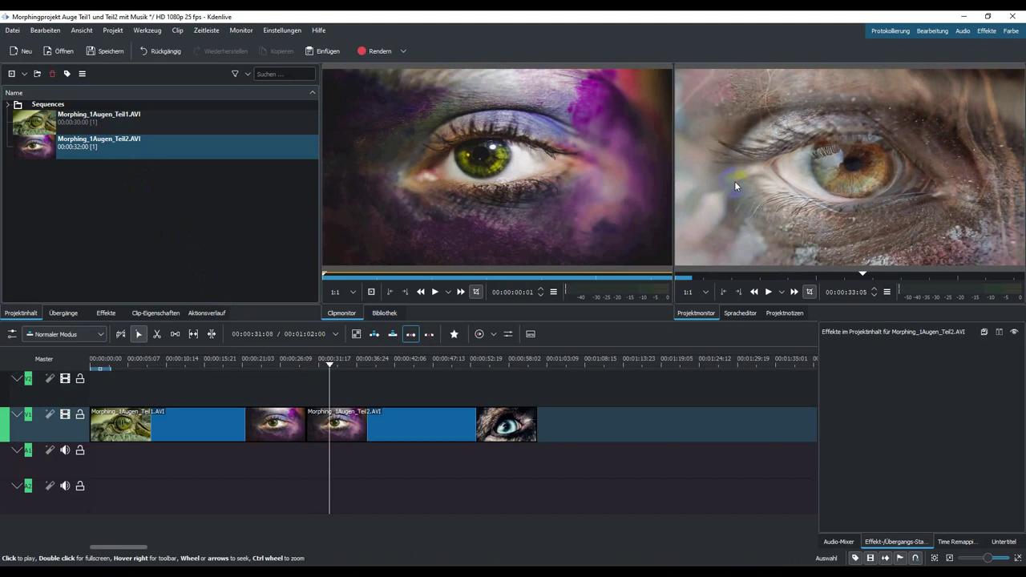
pyautogui.click(769, 293)
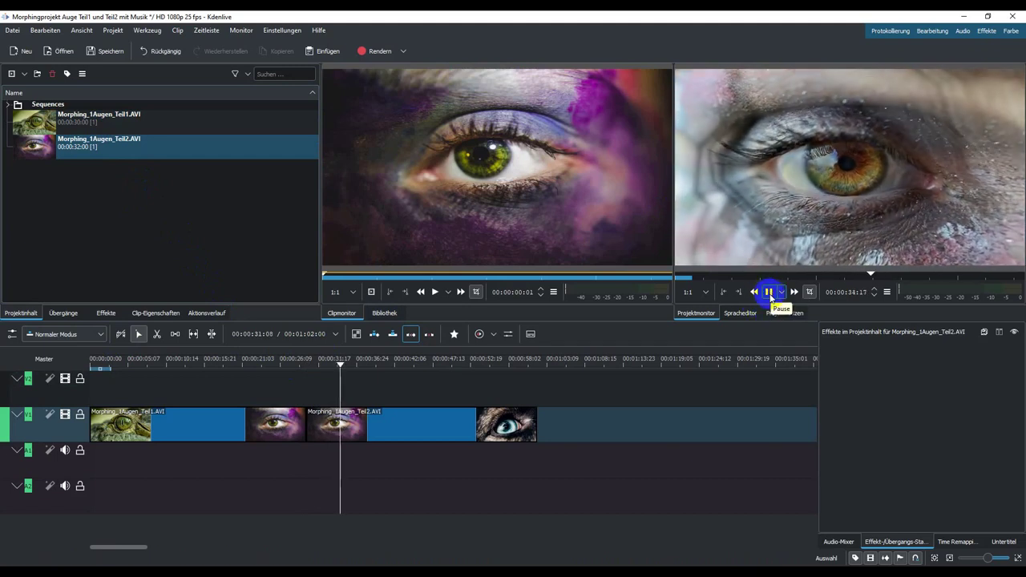
pyautogui.click(769, 293)
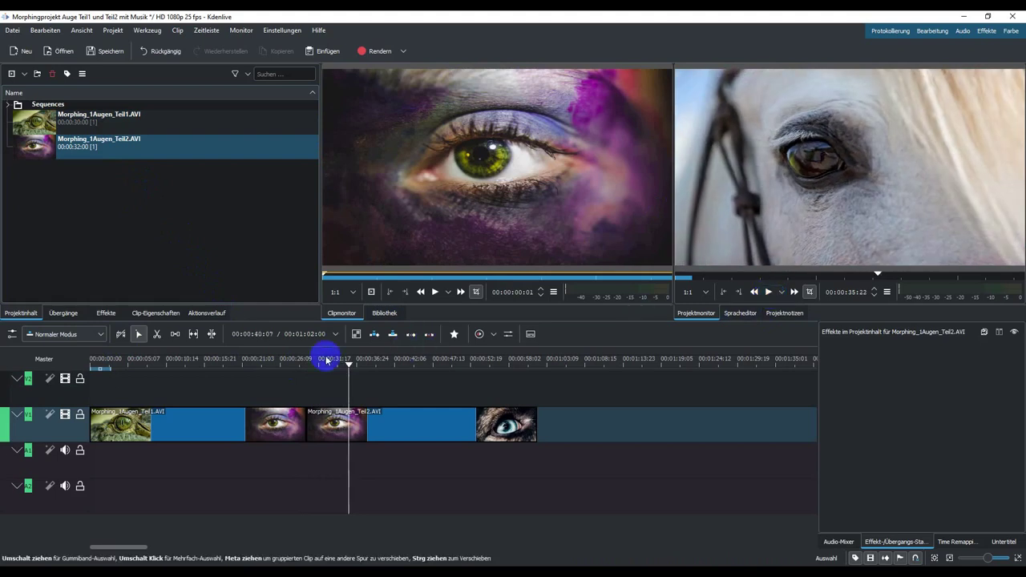
pyautogui.click(291, 362)
pyautogui.click(723, 292)
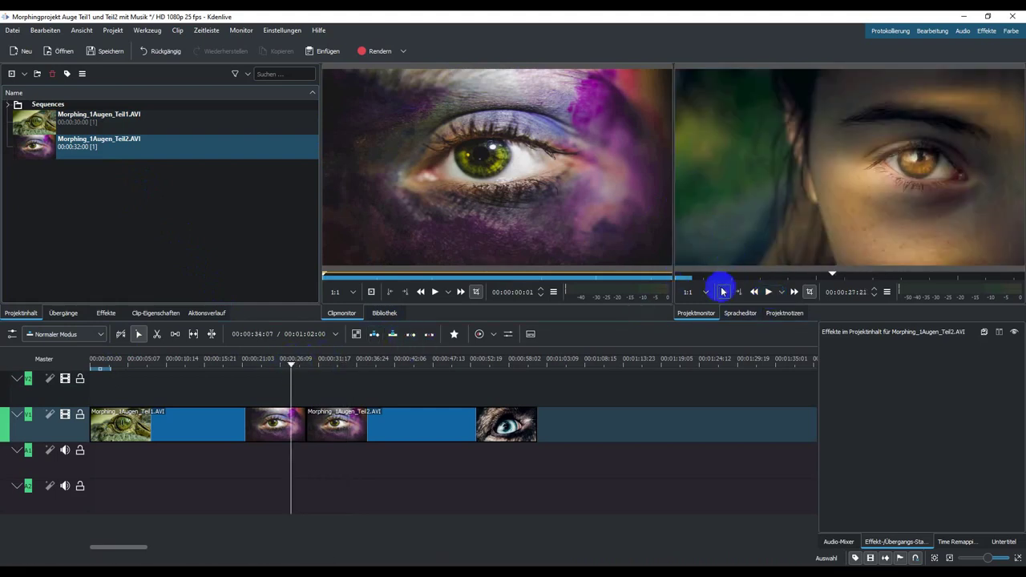
pyautogui.click(768, 292)
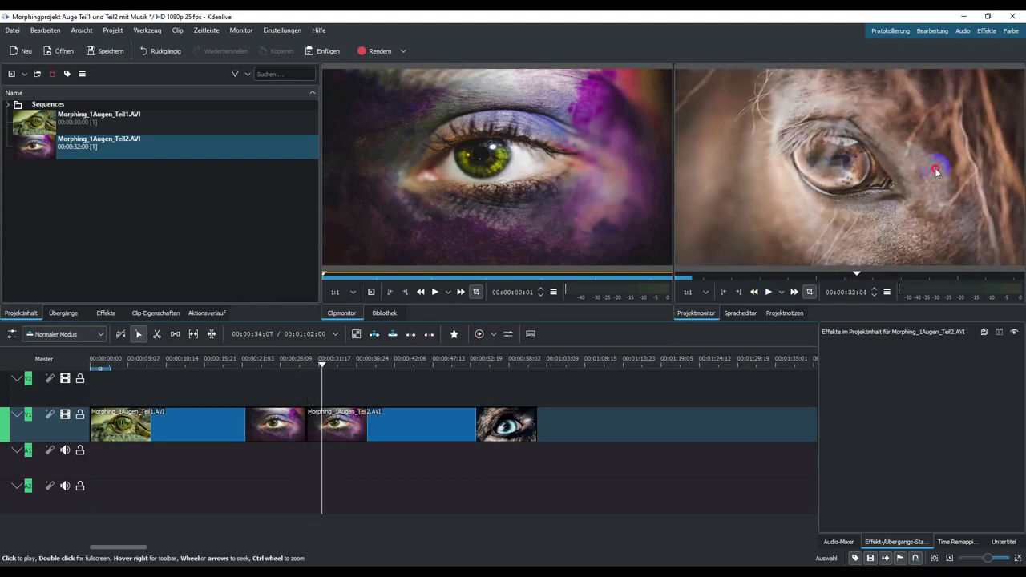
pyautogui.click(307, 385)
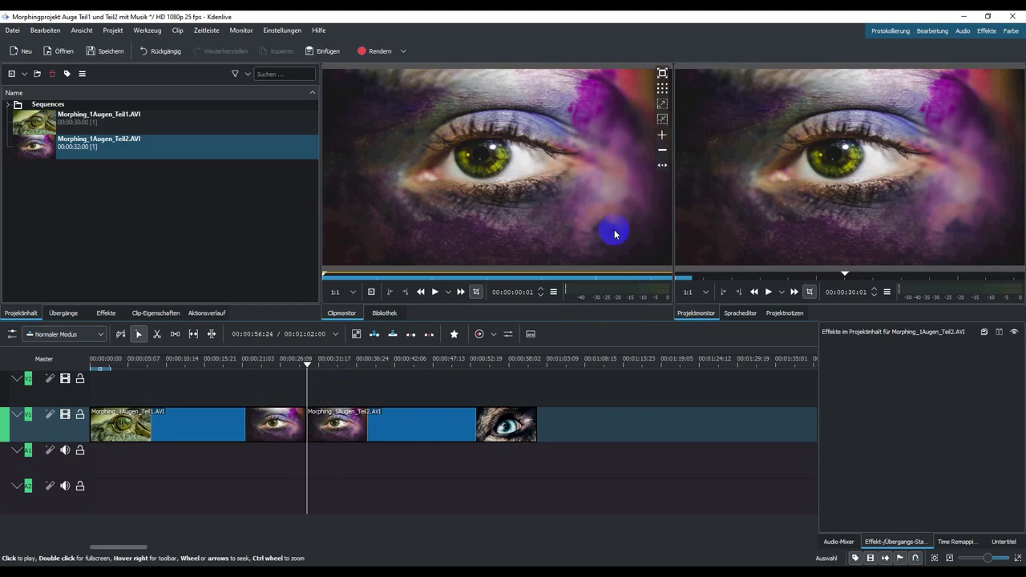
# Step: Import Kit 37 Cm 115BPM.wav and Sprachnachricht.mp3 from the KDEnlive folder into the project bin
pyautogui.hotkey('alt', 'Tab')
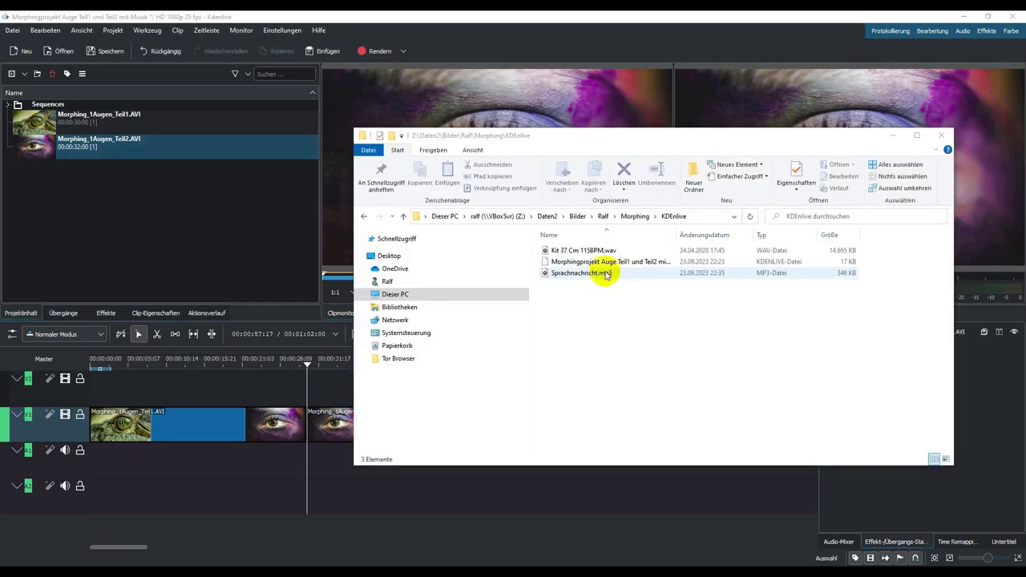
pyautogui.moveTo(601, 252); pyautogui.dragTo(142, 230)
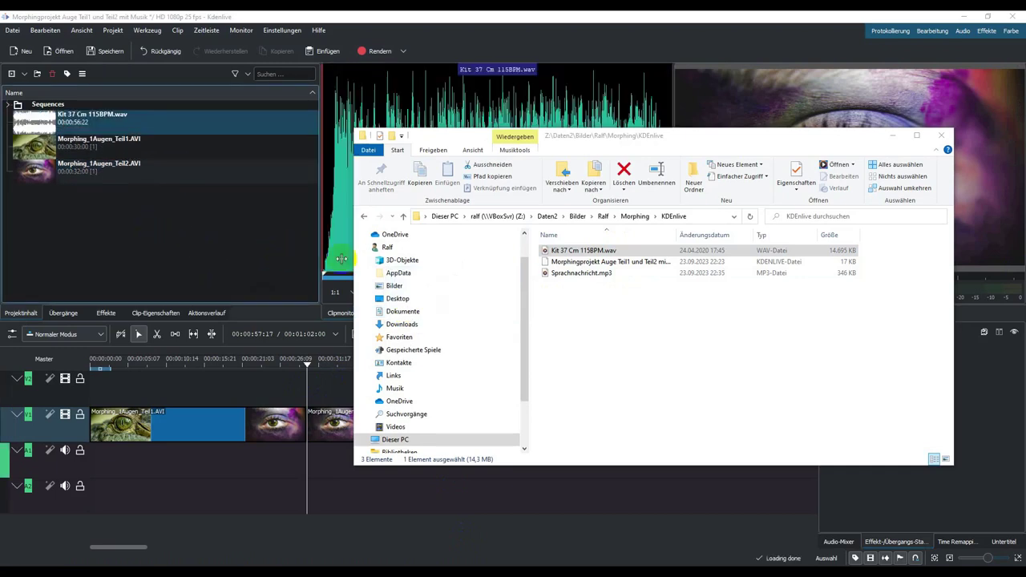
pyautogui.moveTo(589, 273); pyautogui.dragTo(151, 267)
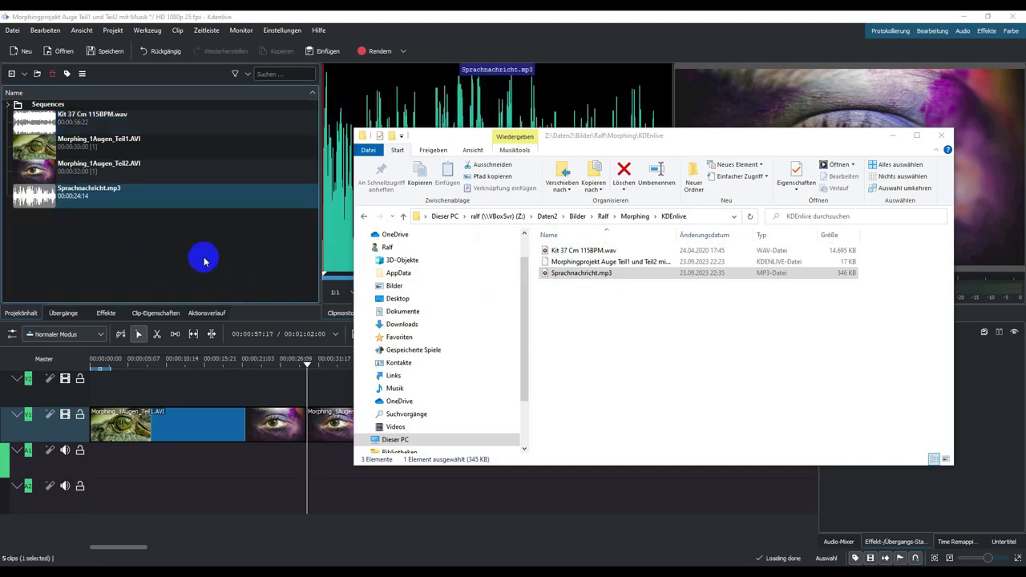
# Step: Place Sprachnachricht.mp3 on audio track A1, aligned with the start of the video
pyautogui.click(72, 197)
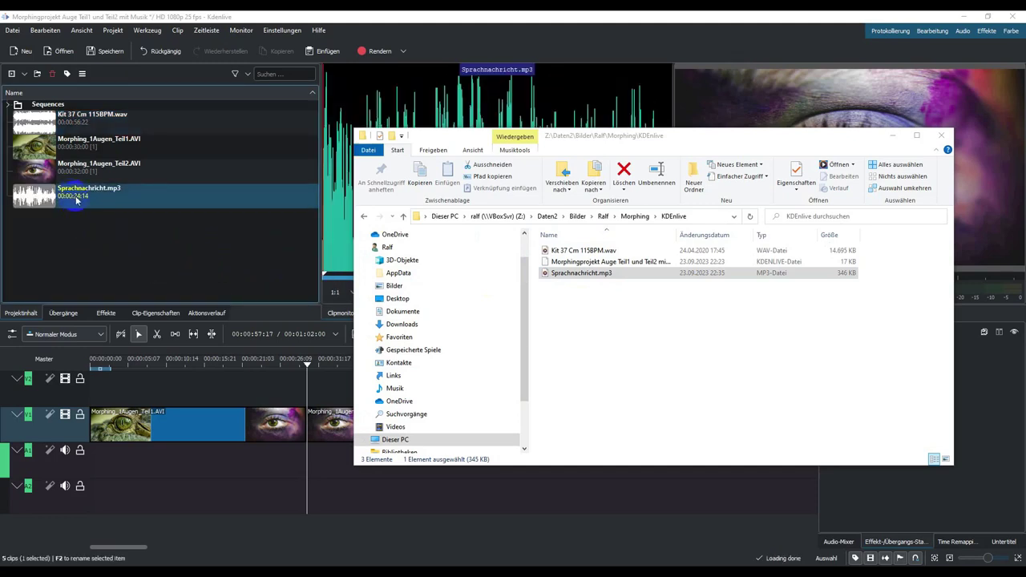
pyautogui.moveTo(77, 200); pyautogui.dragTo(106, 455)
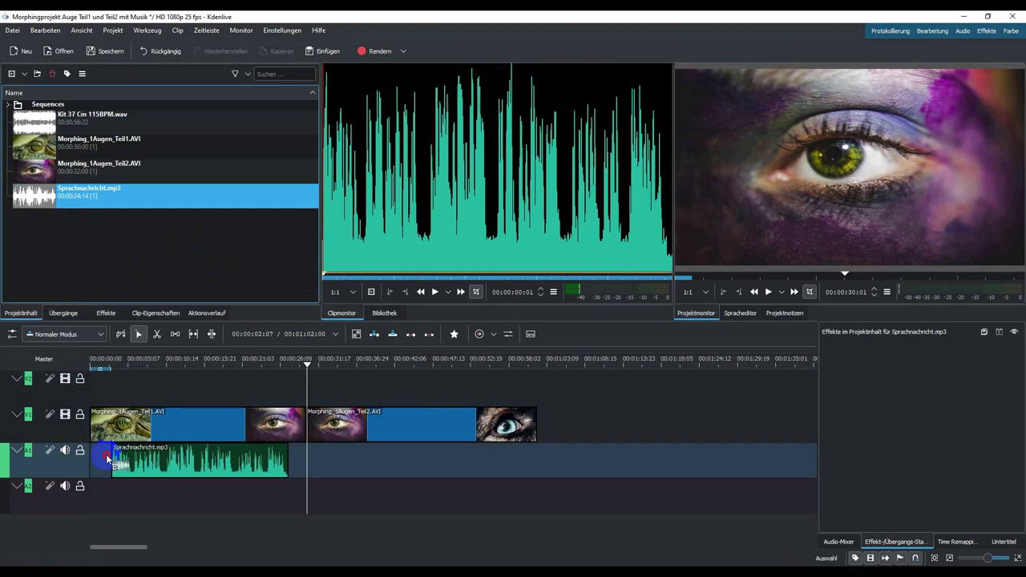
pyautogui.moveTo(106, 454)
pyautogui.mouseDown()
pyautogui.moveTo(175, 453)
pyautogui.moveTo(88, 450)
pyautogui.mouseUp()
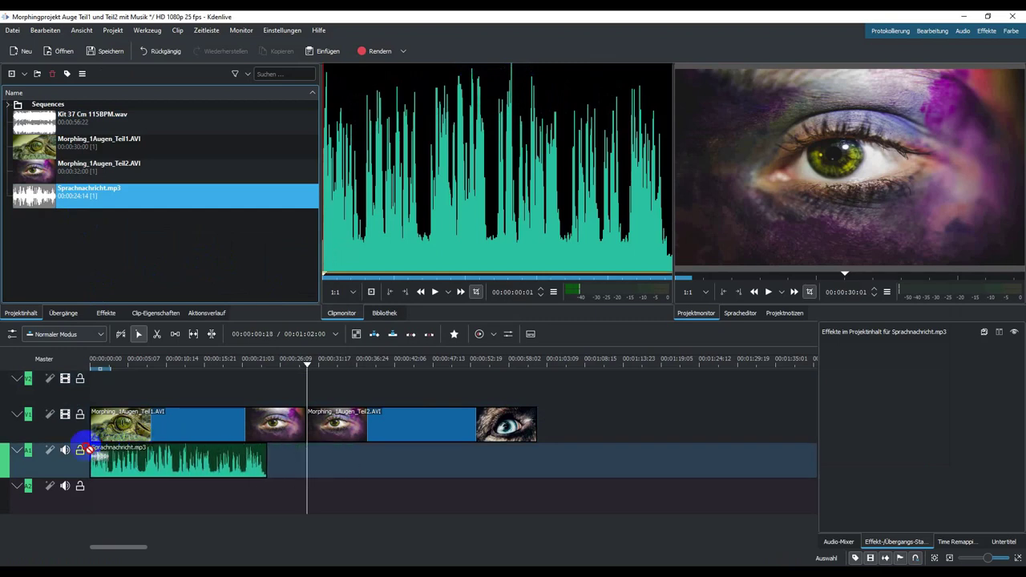
# Step: Place Kit 37 Cm 115BPM.wav on track A2 so that it ends with the video, and play back the ending
pyautogui.click(101, 119)
pyautogui.moveTo(101, 120); pyautogui.dragTo(128, 498)
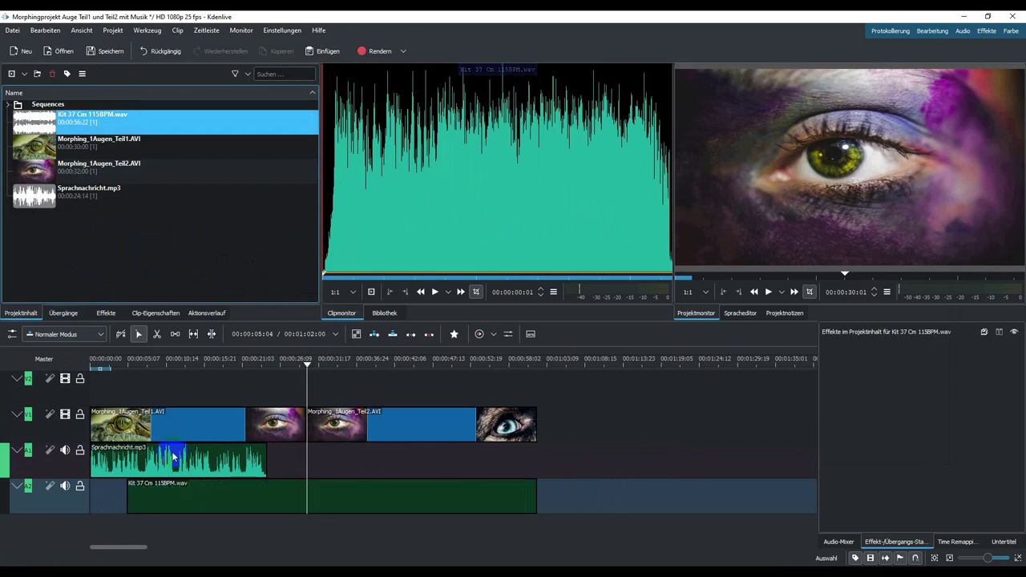
pyautogui.click(522, 363)
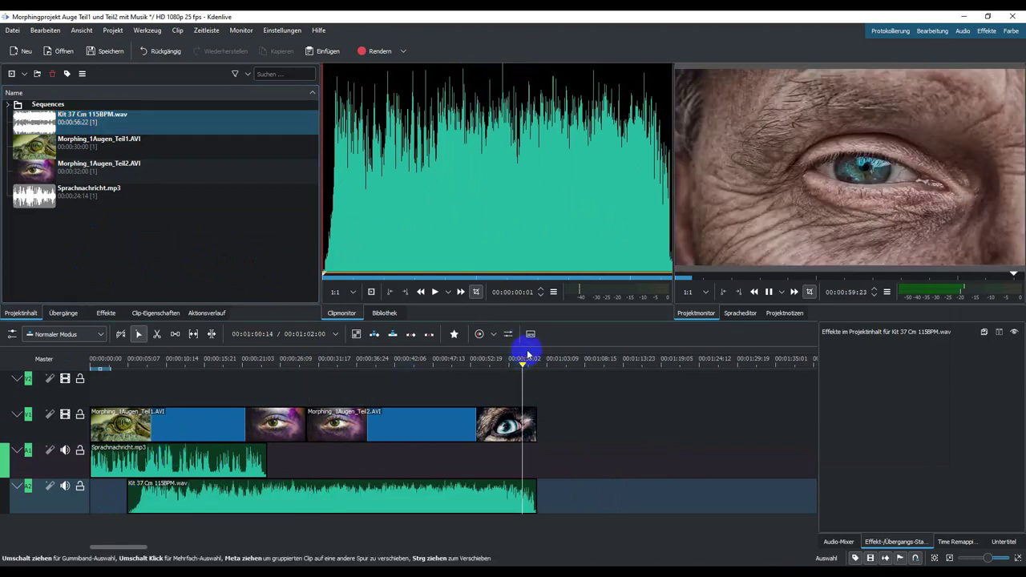
pyautogui.press('space')
pyautogui.press('space')
pyautogui.click(469, 362)
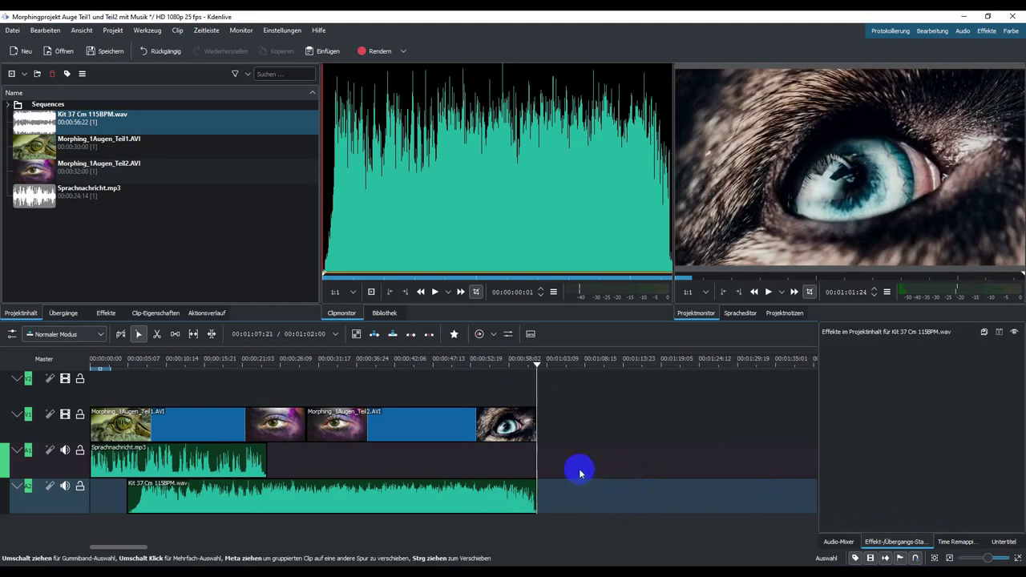
# Step: Add the keyframable volume effect to the music clip and move the playhead near the end of the voice message
pyautogui.click(242, 494)
pyautogui.rightClick(243, 498)
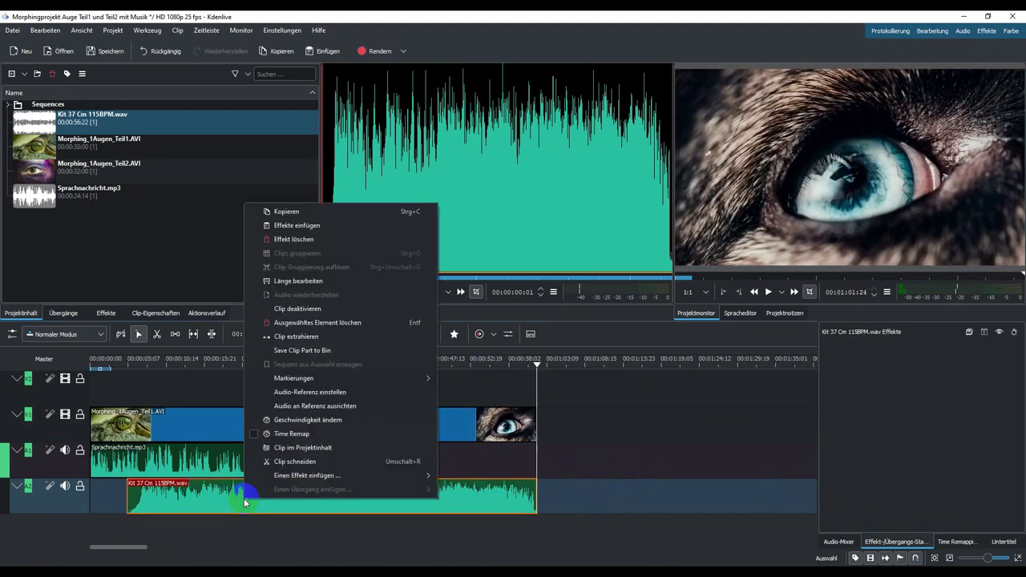
pyautogui.moveTo(309, 476)
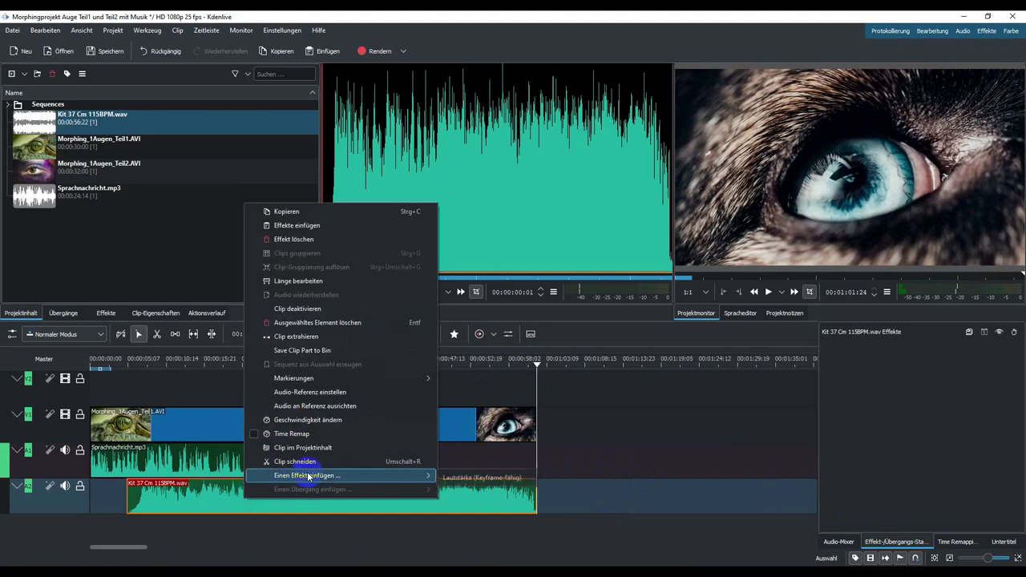
pyautogui.click(474, 478)
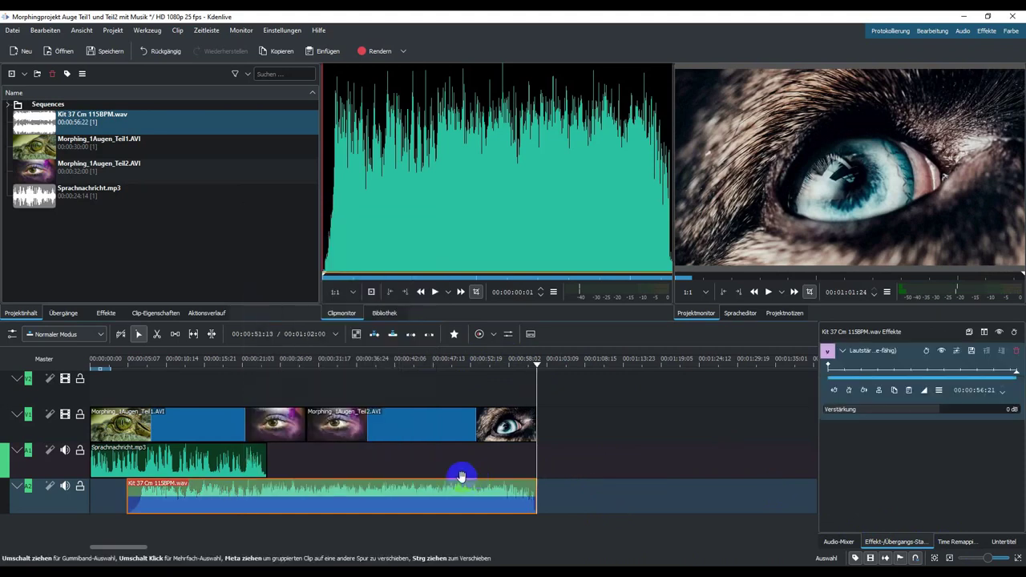
pyautogui.click(260, 363)
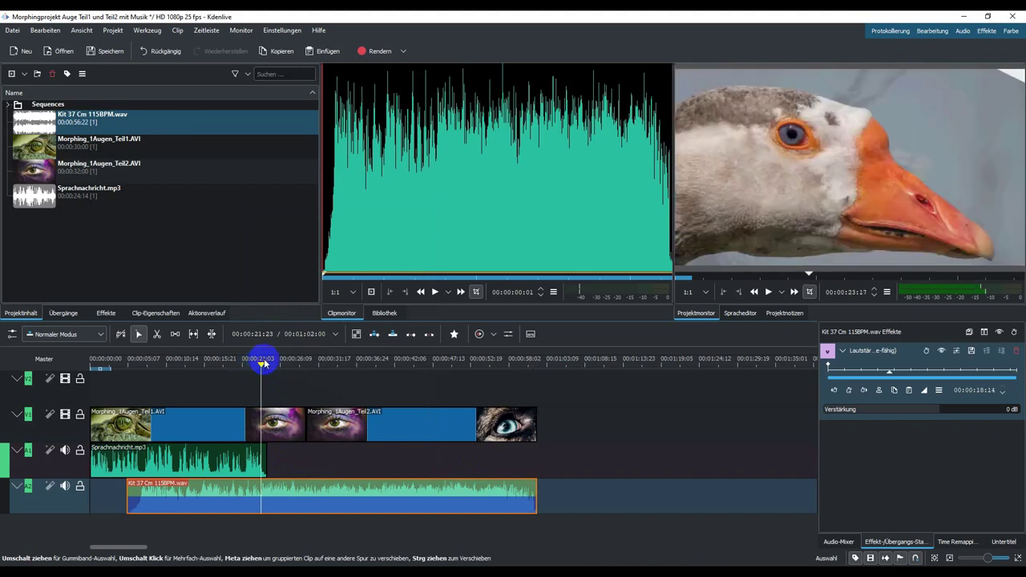
# Step: Set the render output file to Fertiges-Morphing-Projekt.mp4 in the KDEnlive folder
pyautogui.click(391, 56)
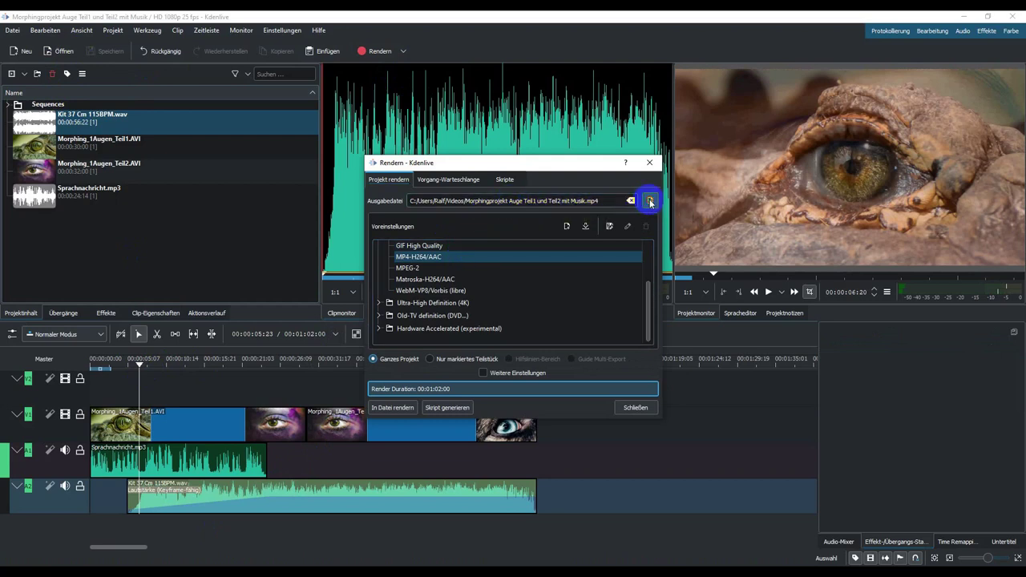
pyautogui.click(650, 201)
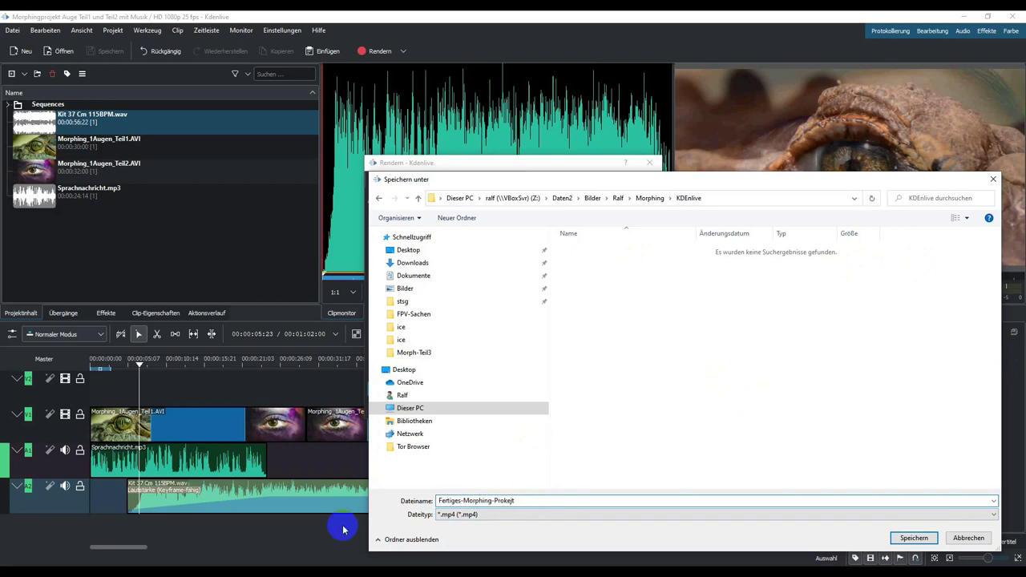
pyautogui.write('kt')
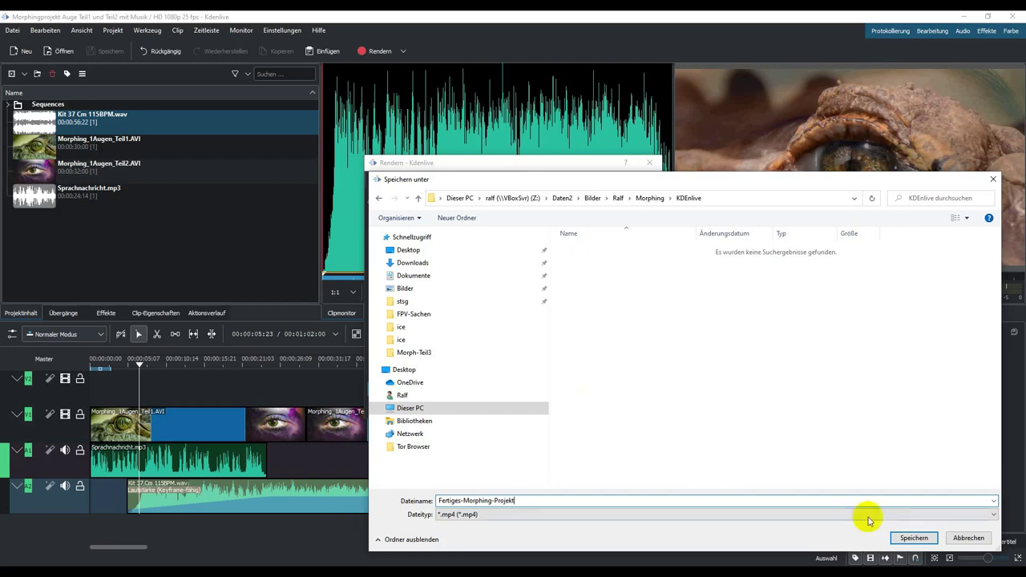
pyautogui.click(912, 538)
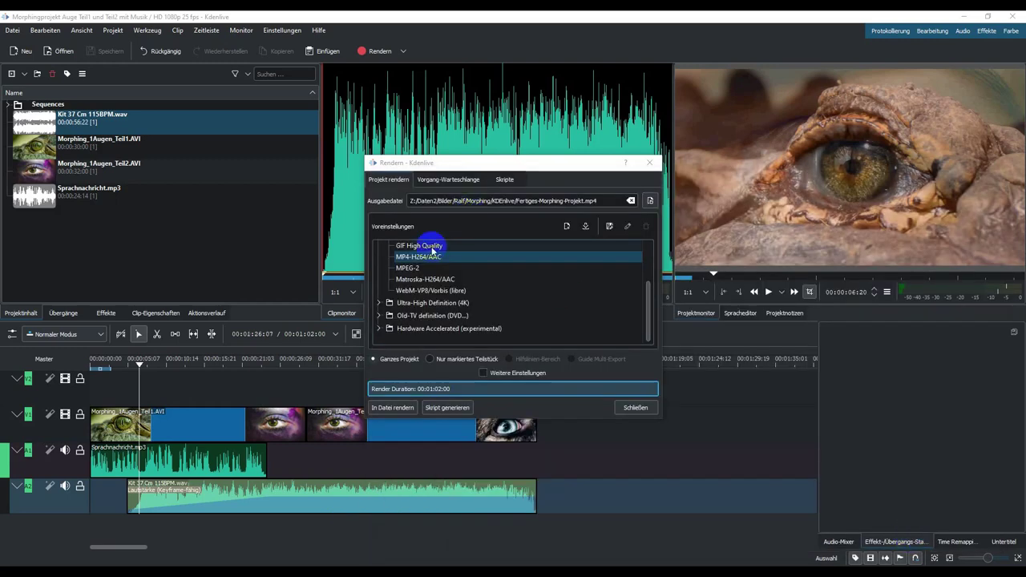
# Step: Choose the MP4-H264/AAC preset, render the whole project to file, and close the render dialog
pyautogui.moveTo(649, 294); pyautogui.dragTo(648, 277)
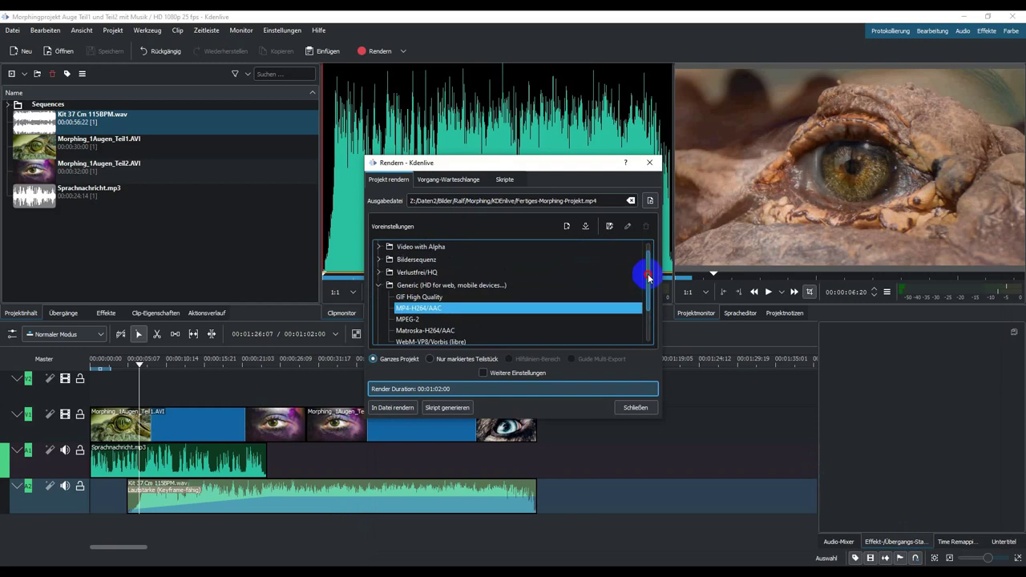
pyautogui.moveTo(648, 277); pyautogui.dragTo(649, 286)
pyautogui.click(491, 299)
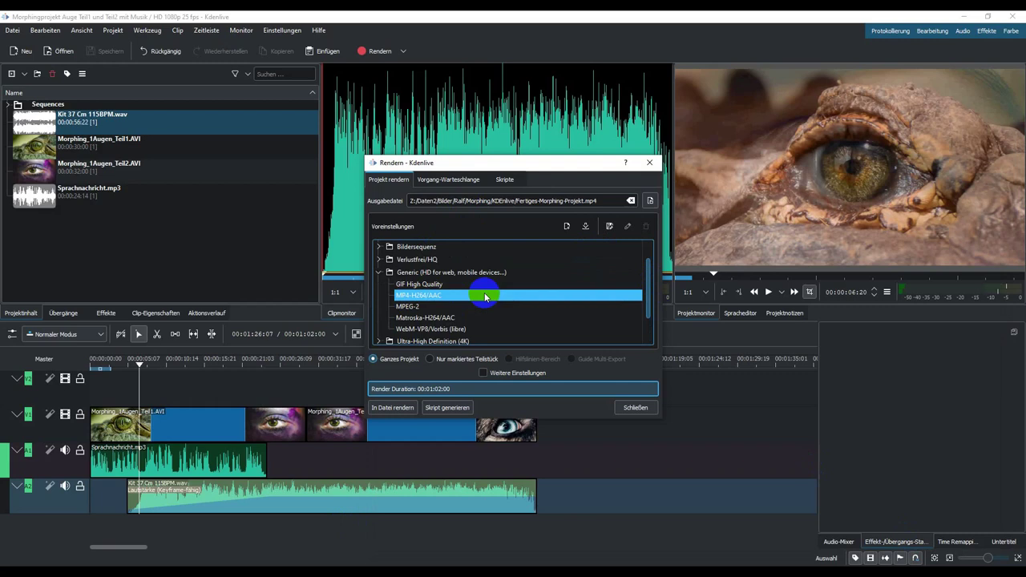
pyautogui.click(392, 408)
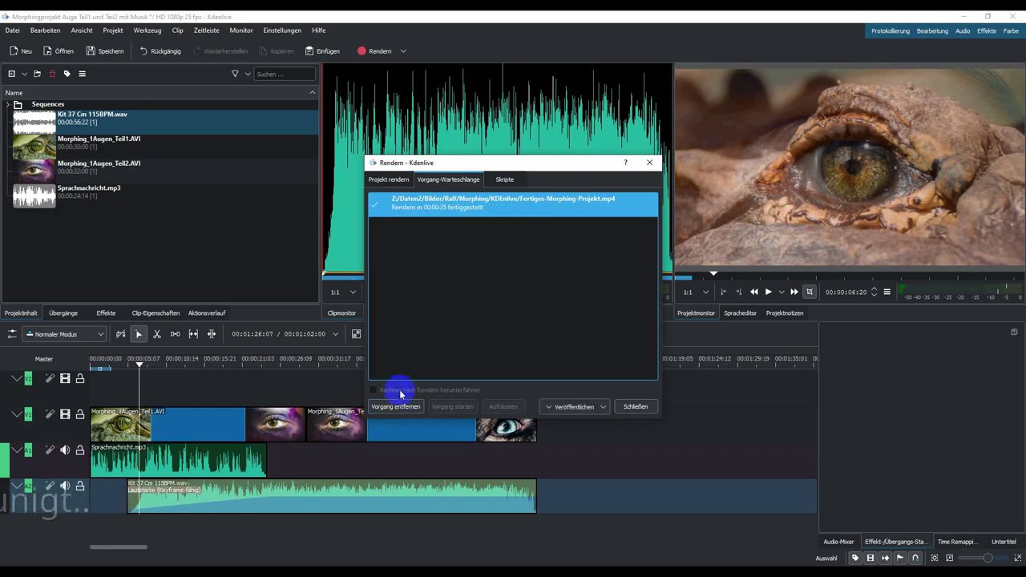
pyautogui.click(644, 409)
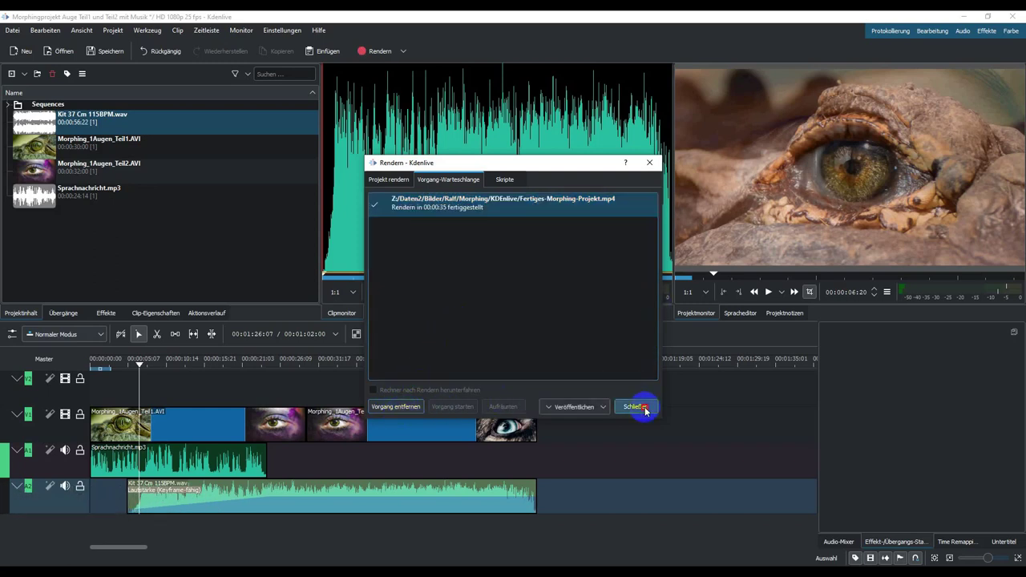
# Step: Save the project and switch to the file explorer window of the KDEnlive folder, maximizing it
pyautogui.click(106, 50)
pyautogui.click(555, 143)
pyautogui.moveTo(556, 143); pyautogui.dragTo(553, 138)
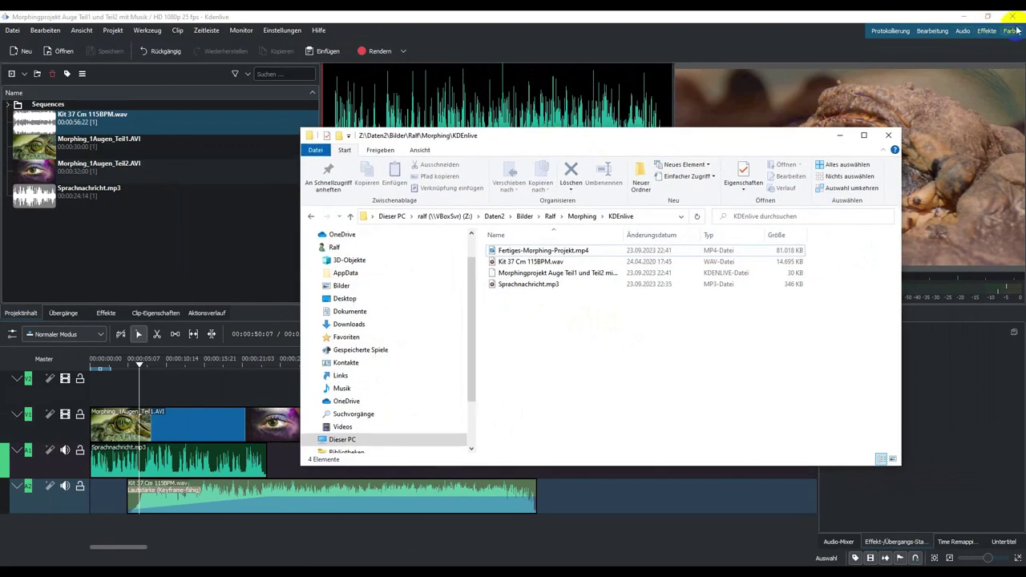
pyautogui.doubleClick(750, 138)
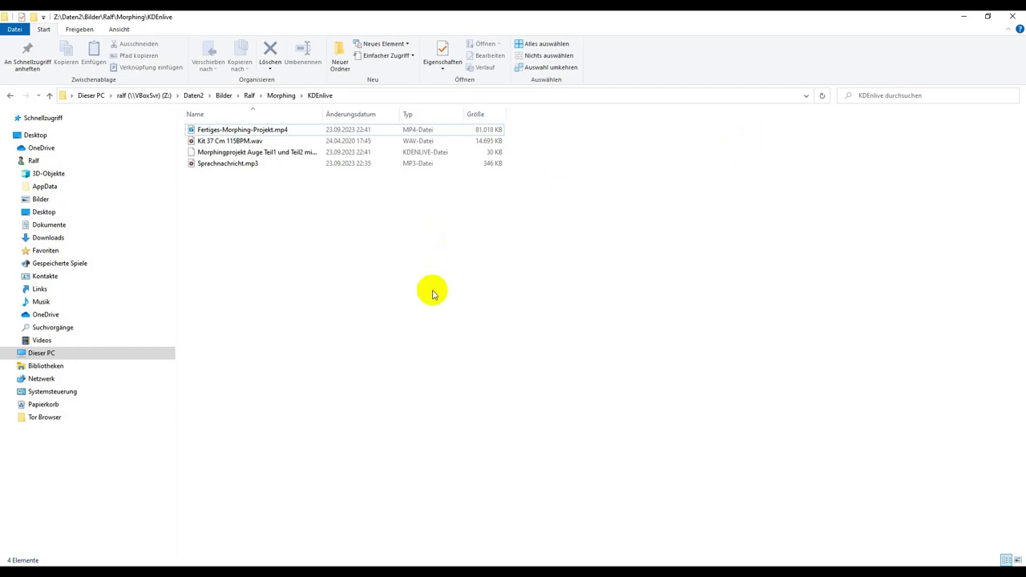